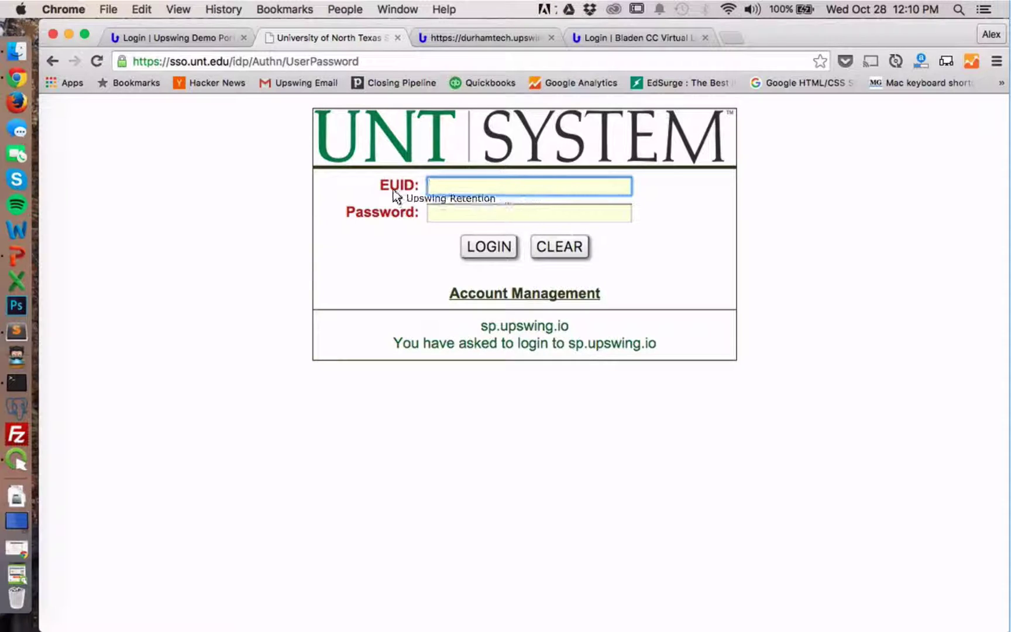
# Return from the single sign-on page to the UNT Virtual Learning Center login page and compare it with Durham Tech's login page
pyautogui.click(668, 190)
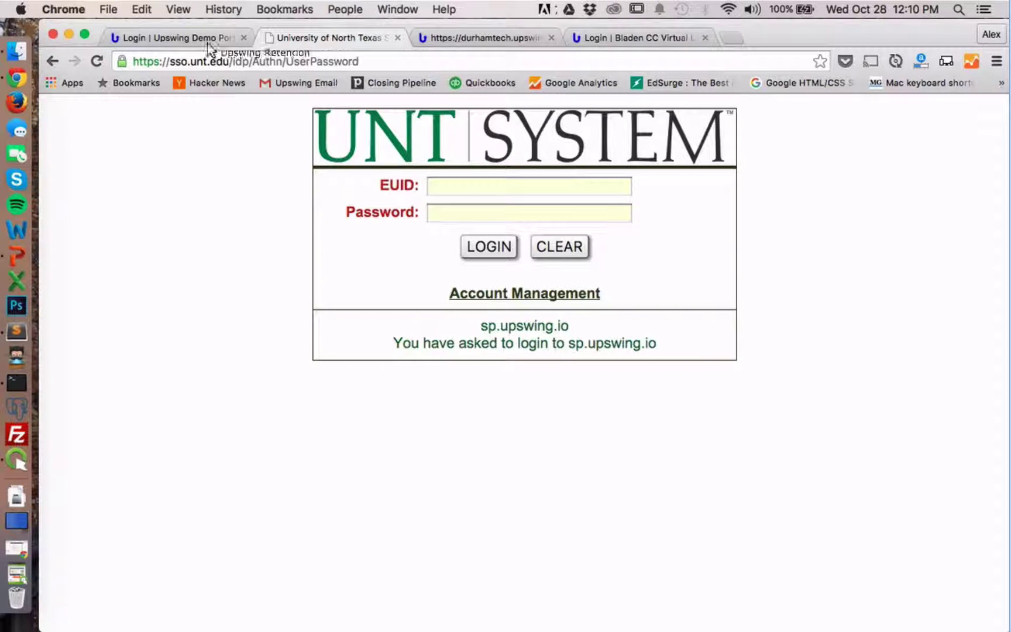
pyautogui.click(52, 61)
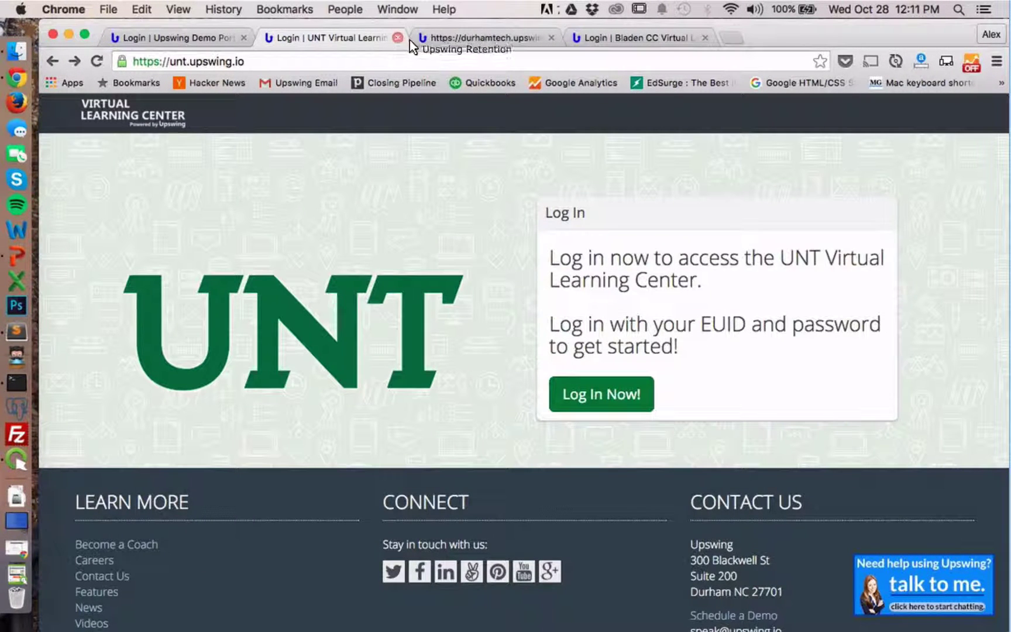
pyautogui.click(436, 39)
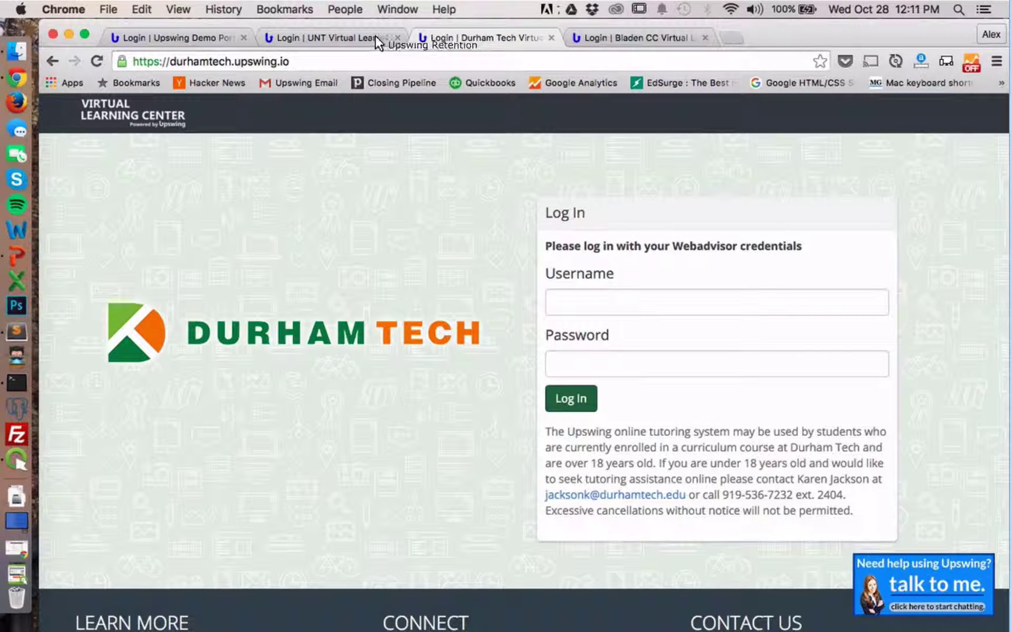
pyautogui.click(376, 41)
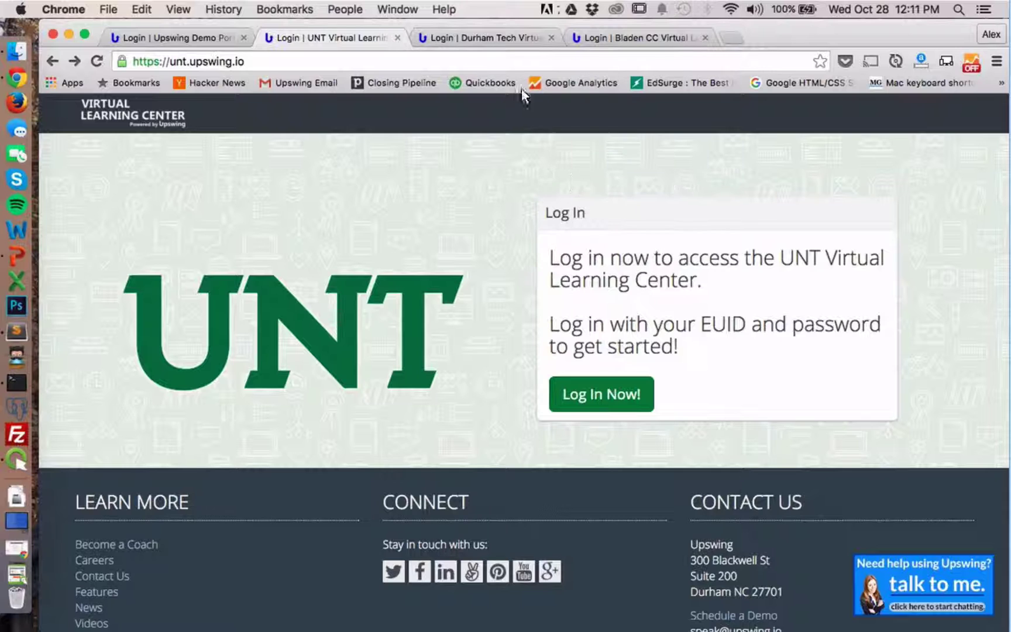
# Examine the Durham Tech login page, including its username field and the note about using Webadvisor credentials
pyautogui.click(505, 38)
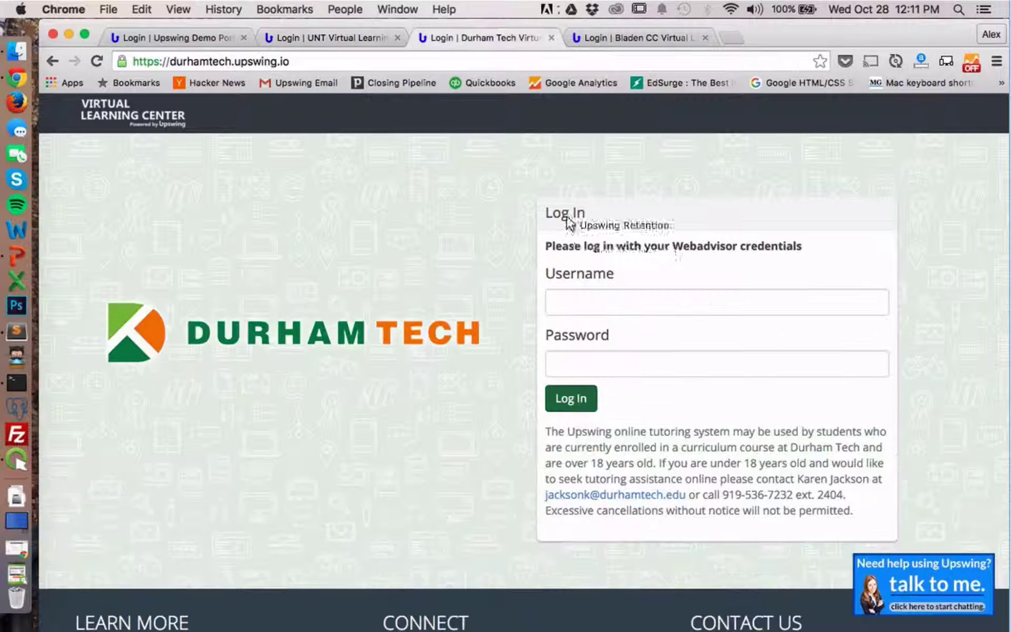
pyautogui.click(589, 308)
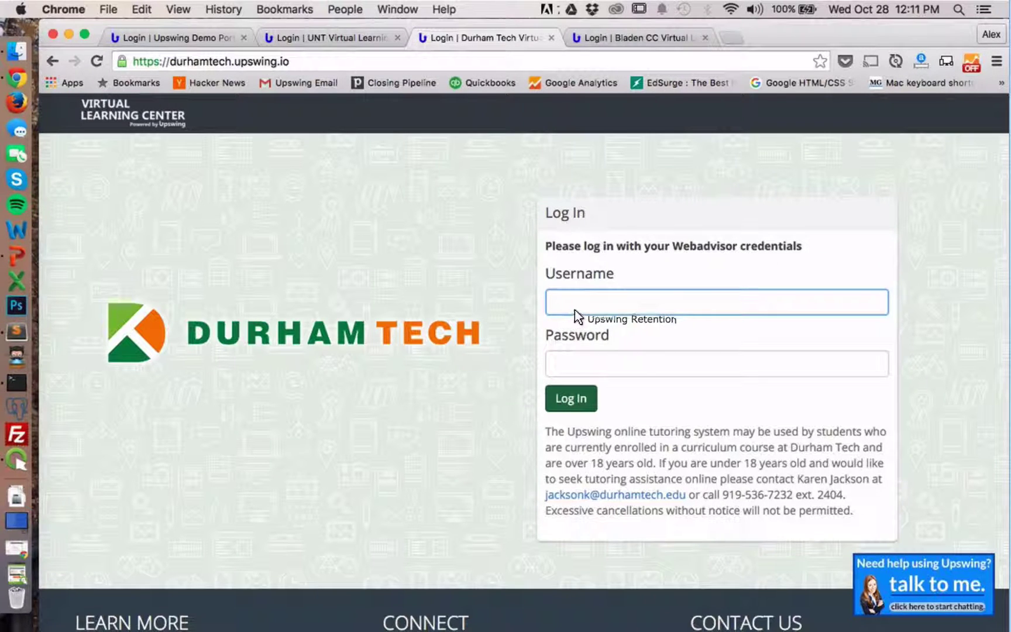
pyautogui.doubleClick(718, 246)
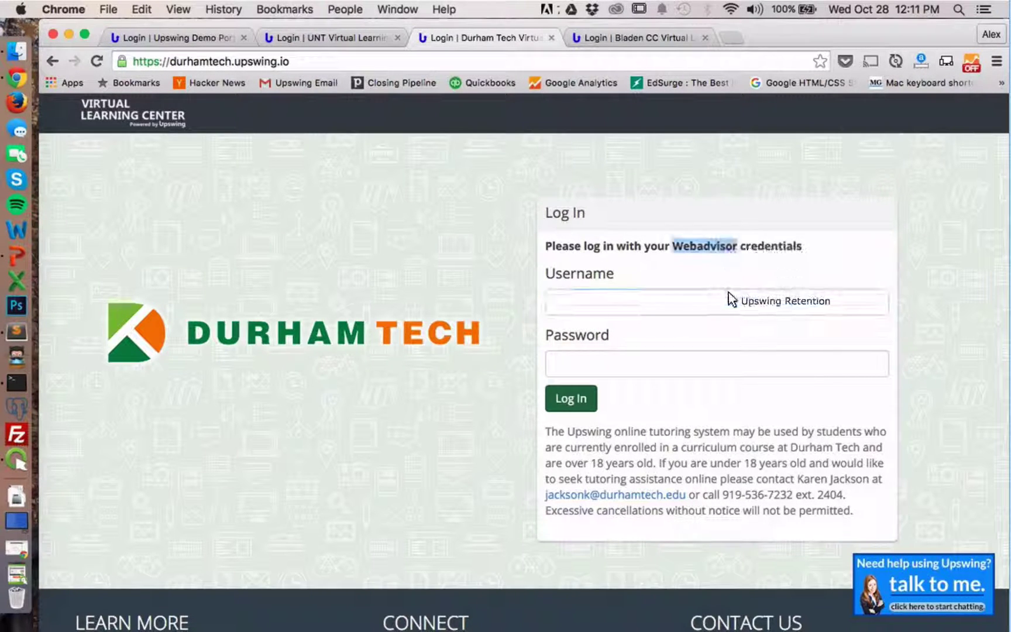
pyautogui.click(721, 300)
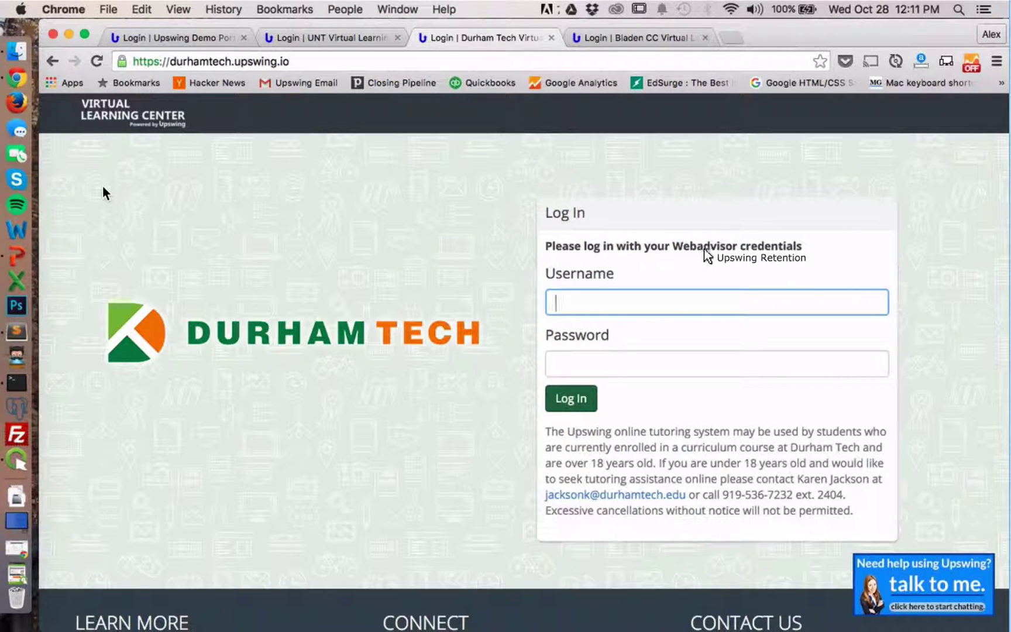
# Examine the Bladen Community College login page and its email address and password fields
pyautogui.click(673, 38)
pyautogui.click(585, 283)
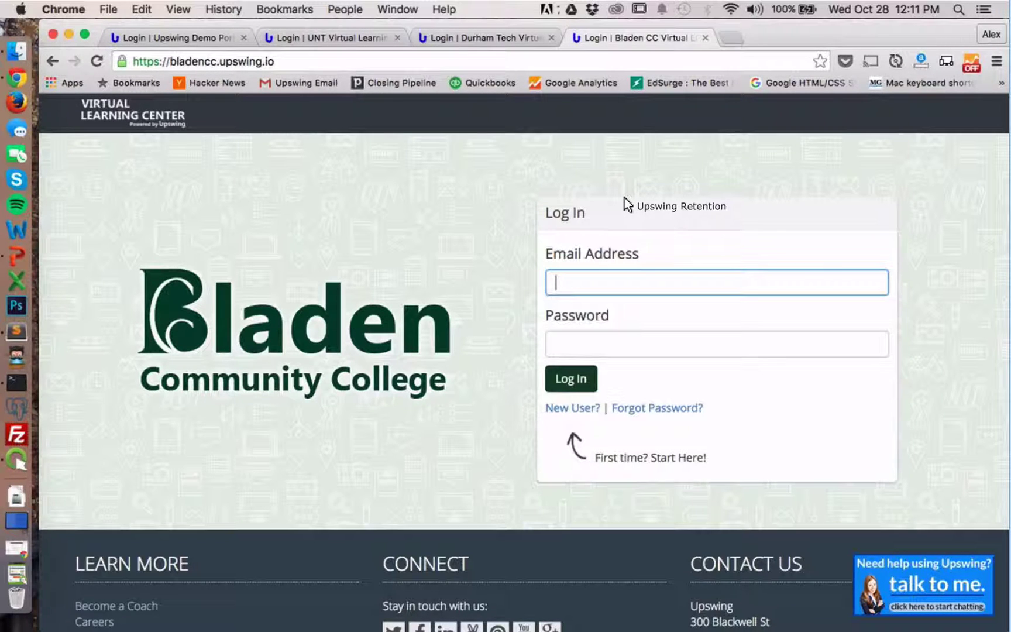
pyautogui.click(589, 338)
pyautogui.click(603, 286)
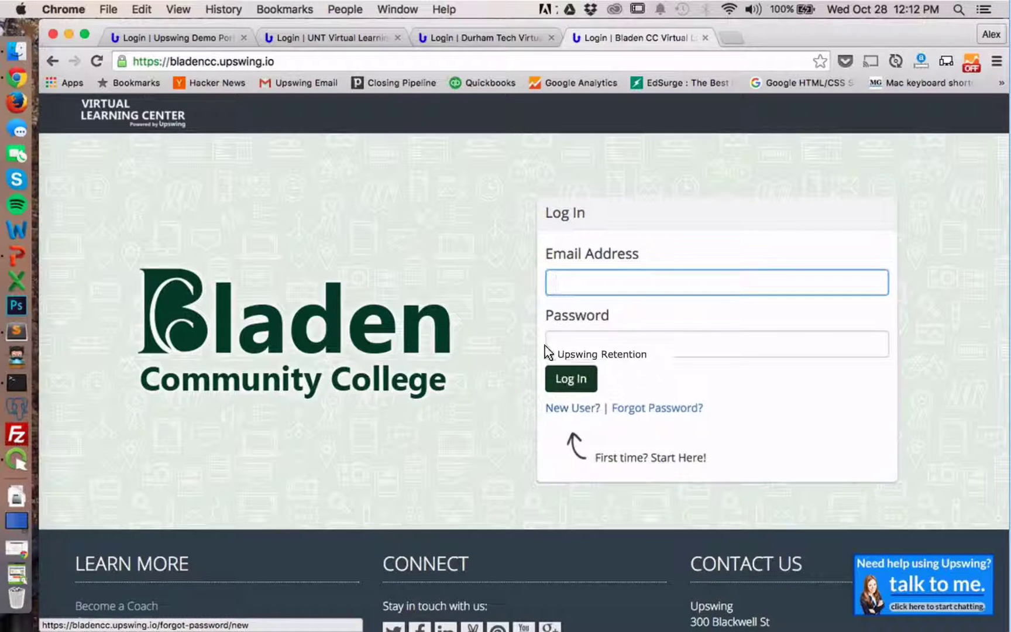
# Close the Bladen, Durham Tech and UNT login pages, keeping the Smarter College portal open
pyautogui.moveTo(548, 352); pyautogui.dragTo(564, 41)
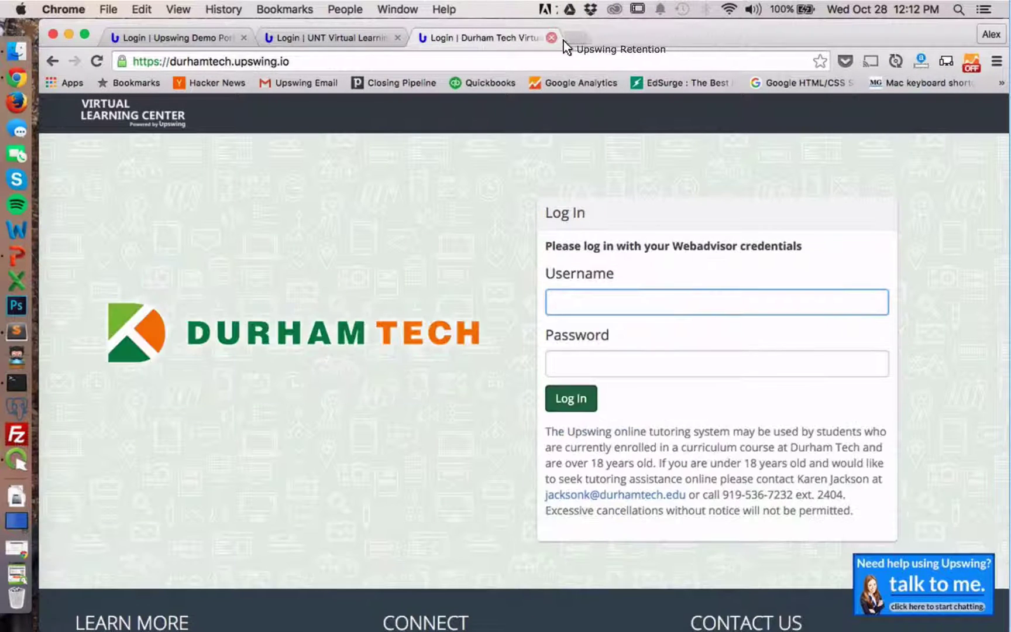
pyautogui.click(551, 38)
pyautogui.click(398, 39)
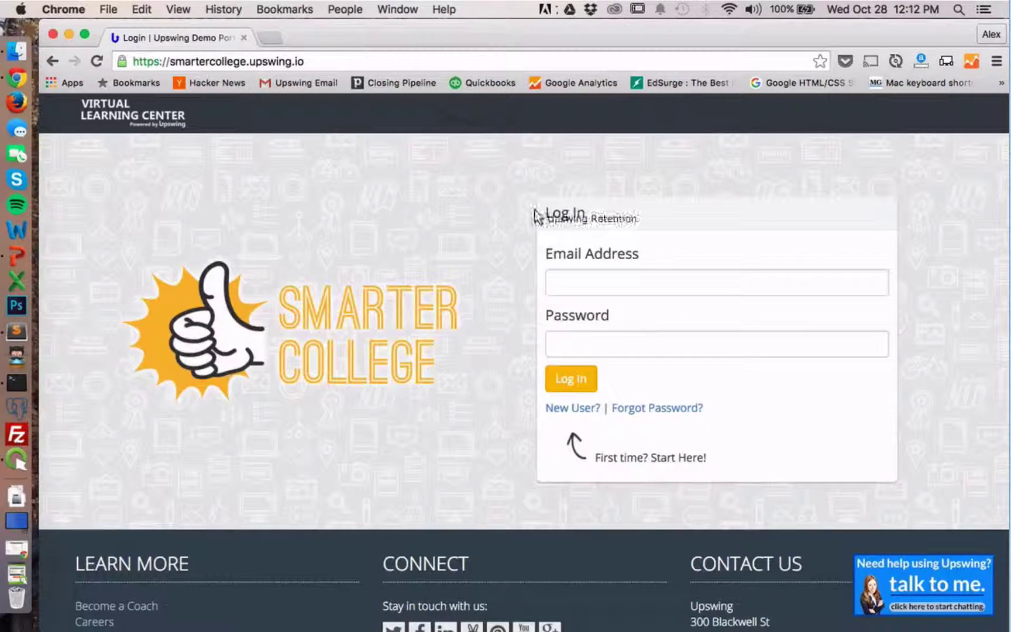
# Log in to the Smarter College portal with the account email and password, and choose the computer's current timezone
pyautogui.moveTo(537, 216); pyautogui.dragTo(579, 285)
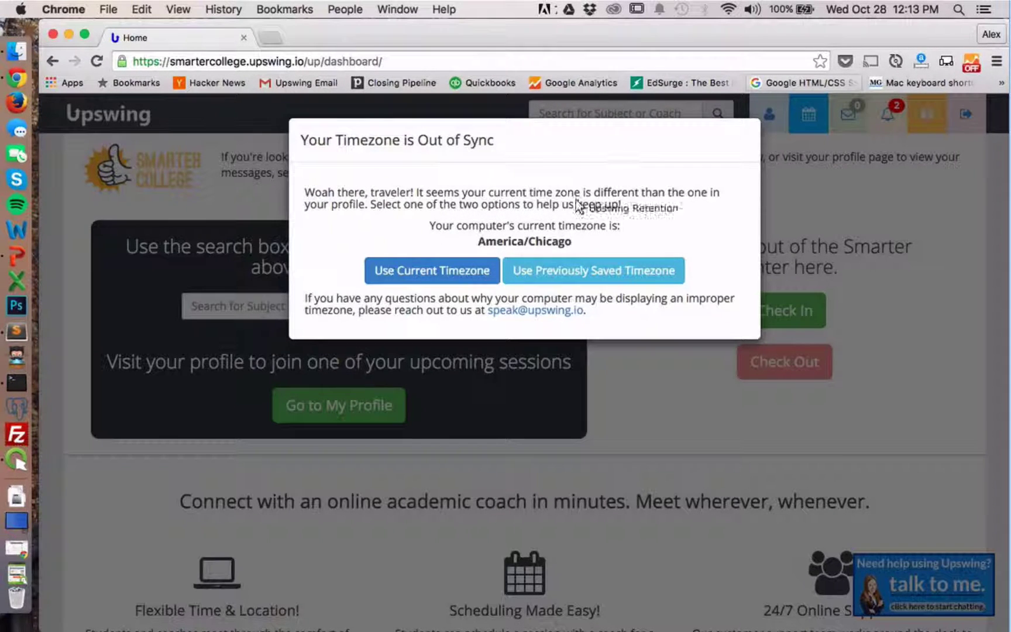
pyautogui.click(424, 272)
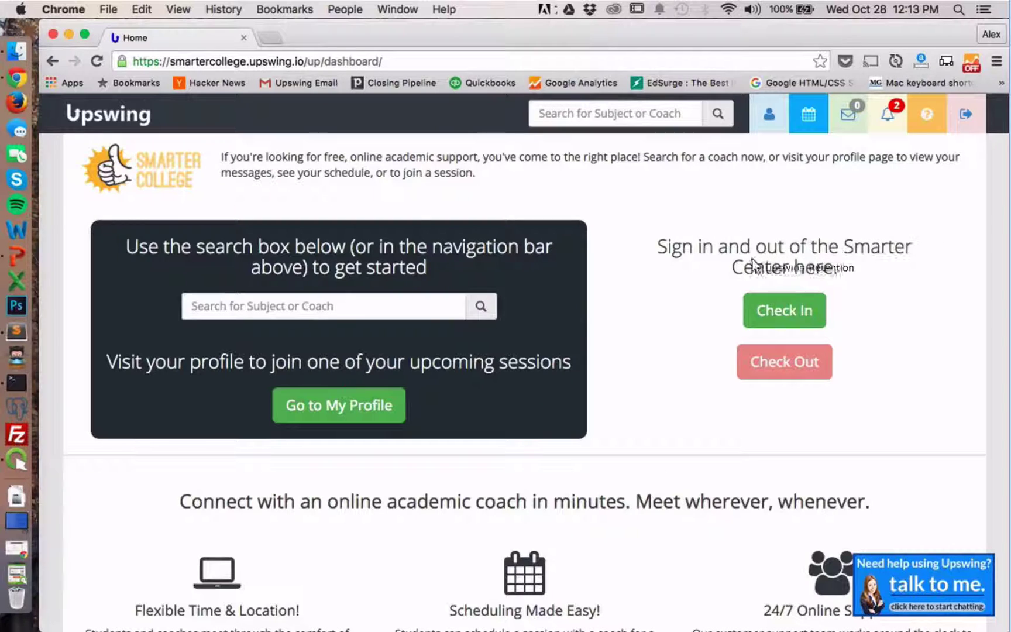
# Check in to the Smarter Center from the dashboard
pyautogui.click(356, 308)
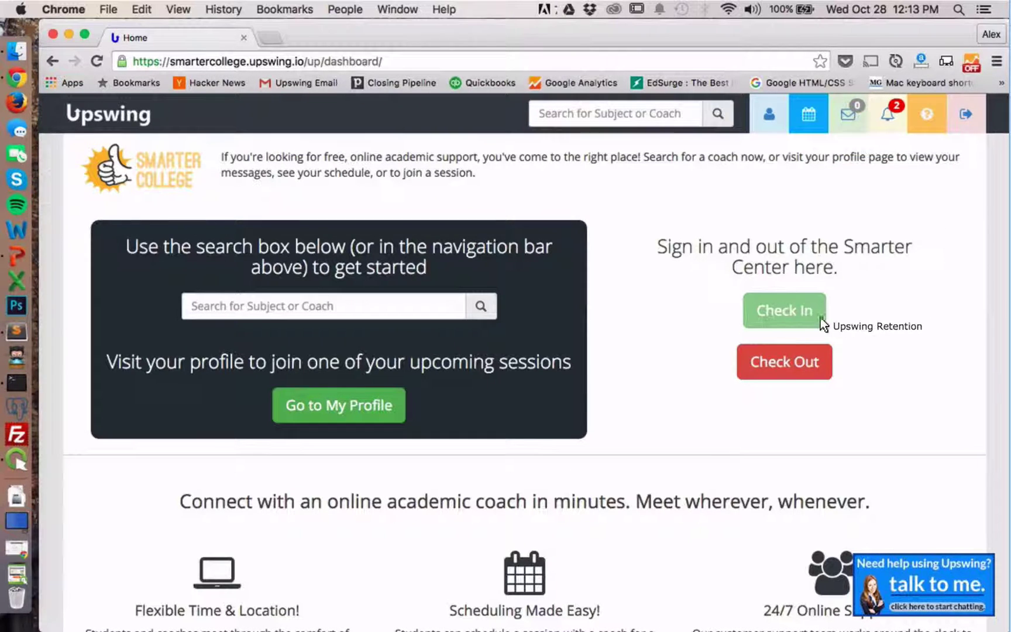
pyautogui.click(817, 360)
pyautogui.click(824, 325)
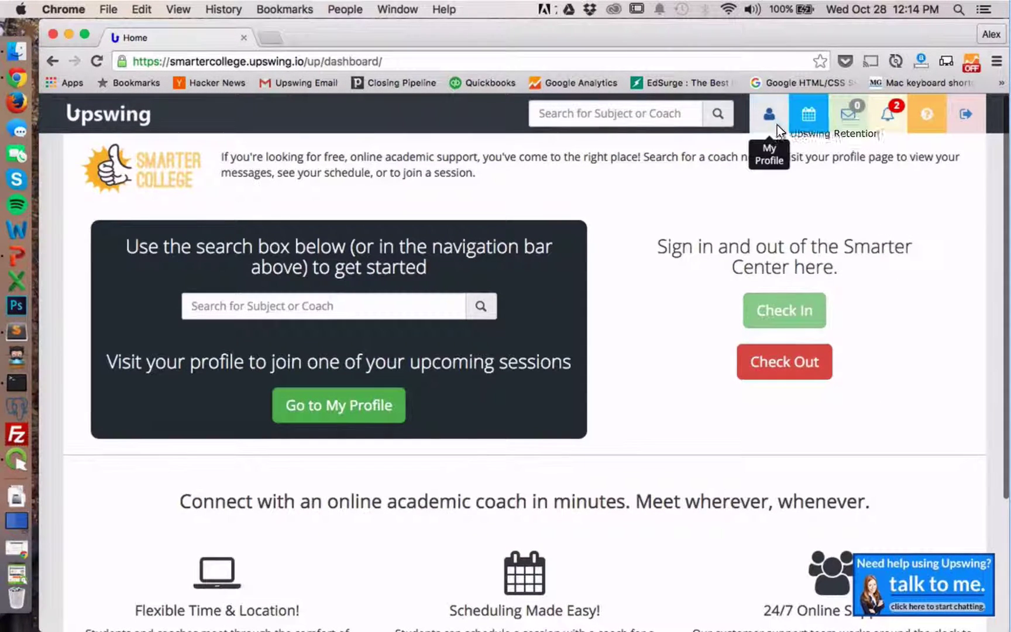
# Open the student's profile and review the details of the upcoming Math session, including where it takes place
pyautogui.click(776, 118)
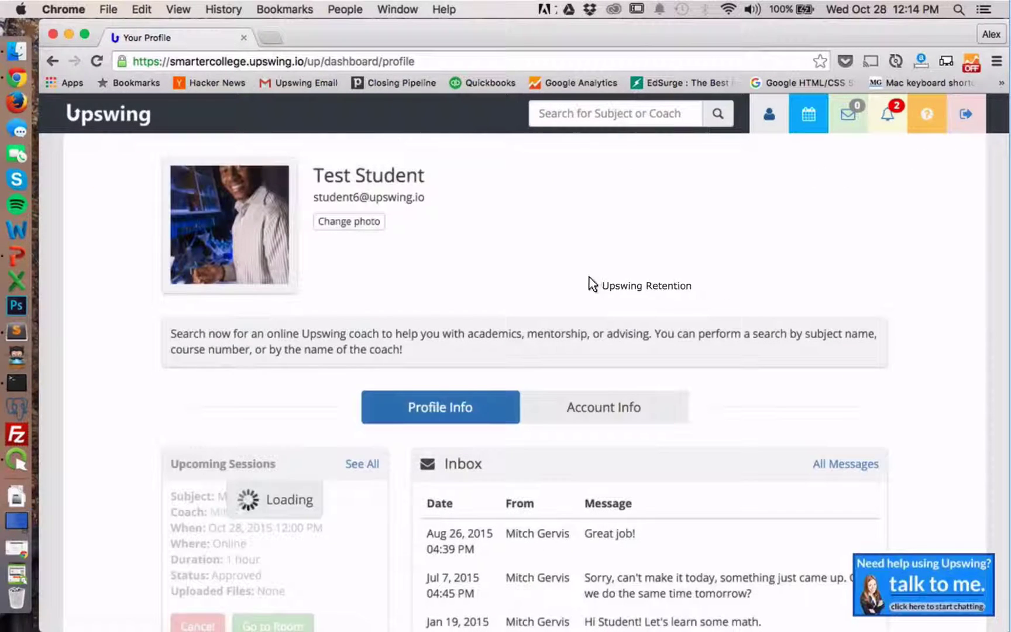
pyautogui.scroll(-2, 553, 257)
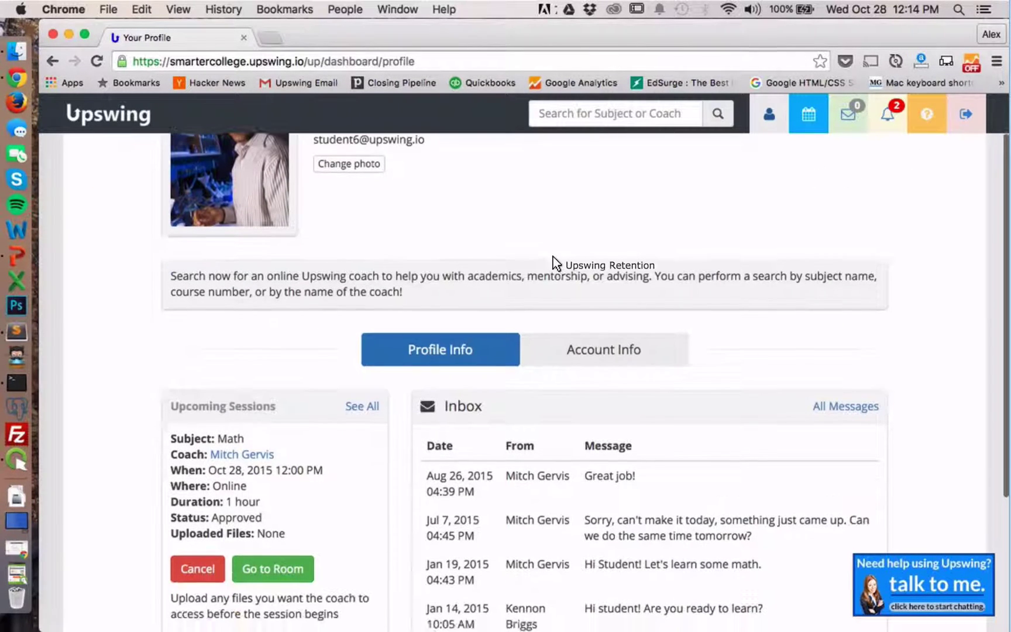
pyautogui.scroll(-2, 542, 255)
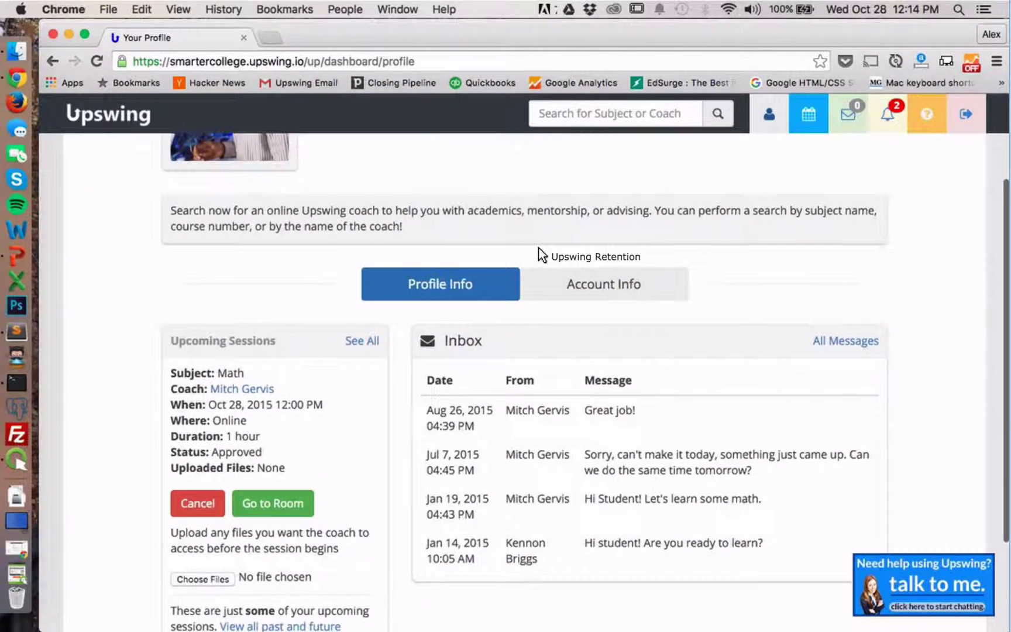
pyautogui.scroll(-2, 543, 255)
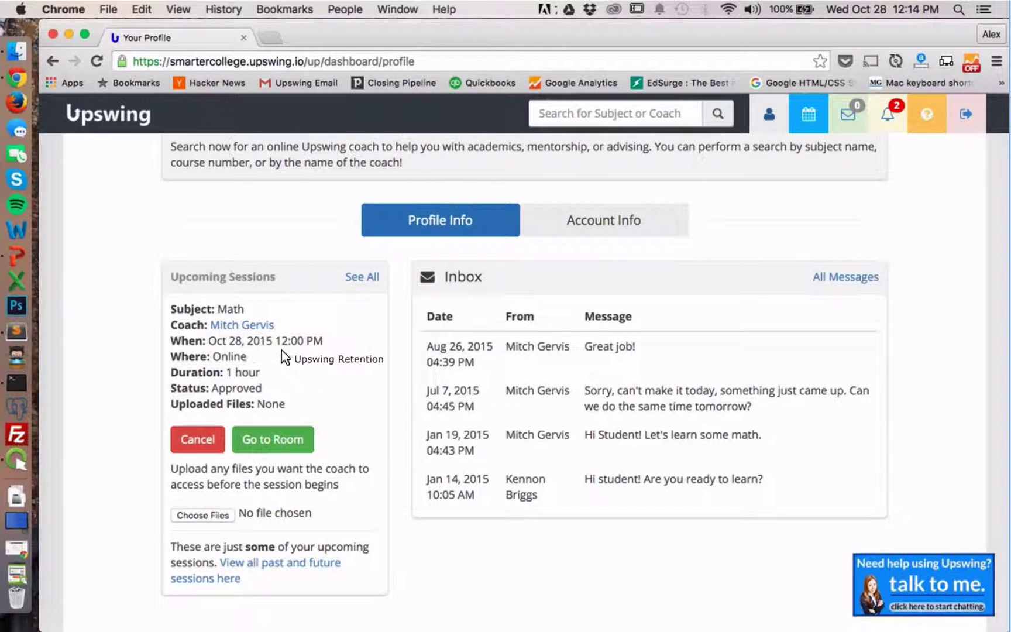
pyautogui.doubleClick(226, 357)
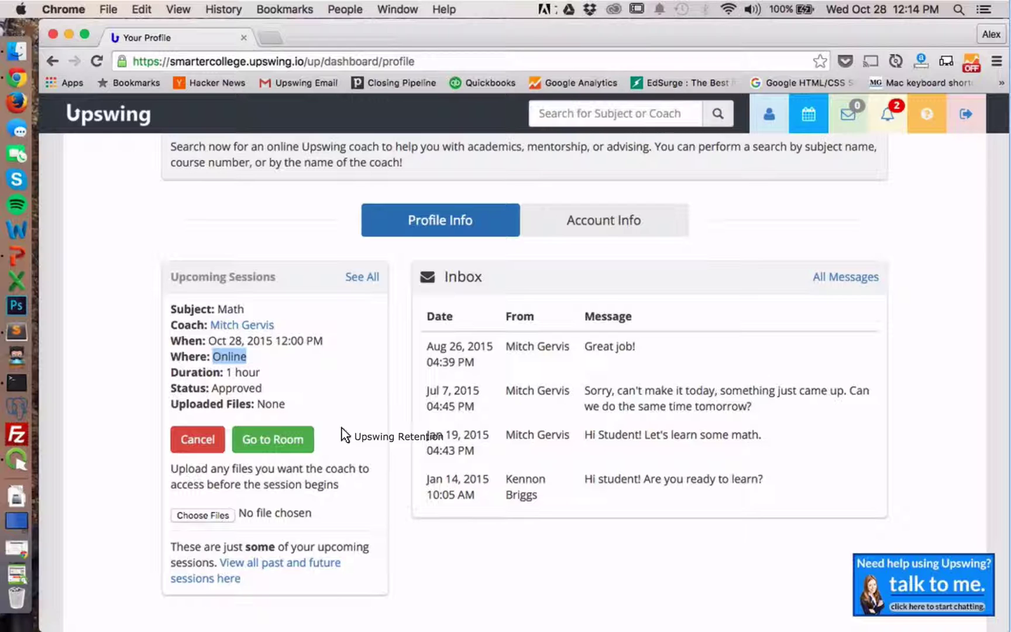
pyautogui.click(400, 387)
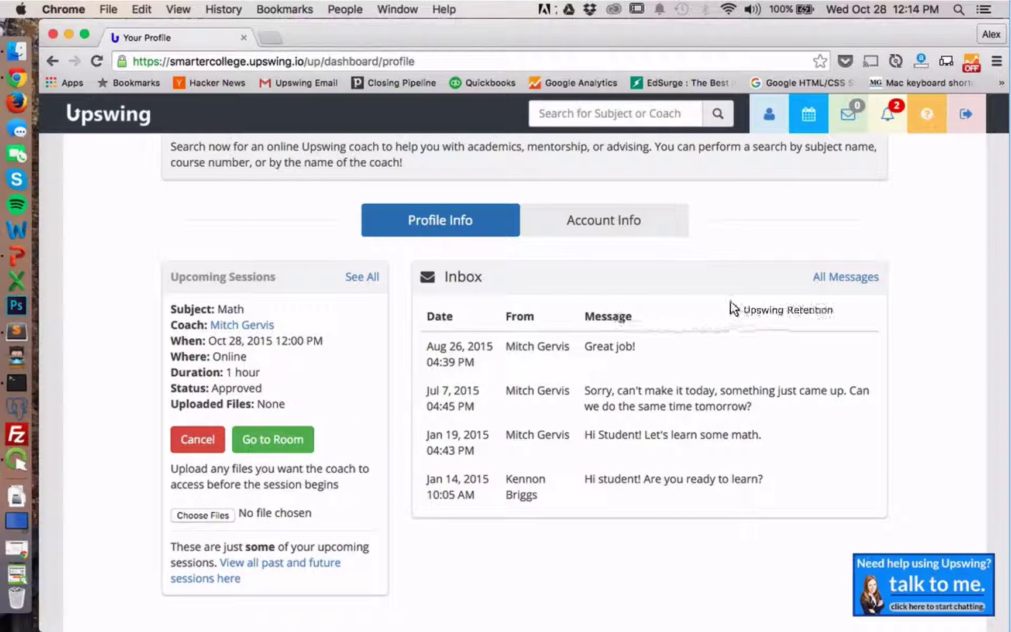
# View all received messages from the profile's inbox and return to the profile page
pyautogui.scroll(3, 741, 298)
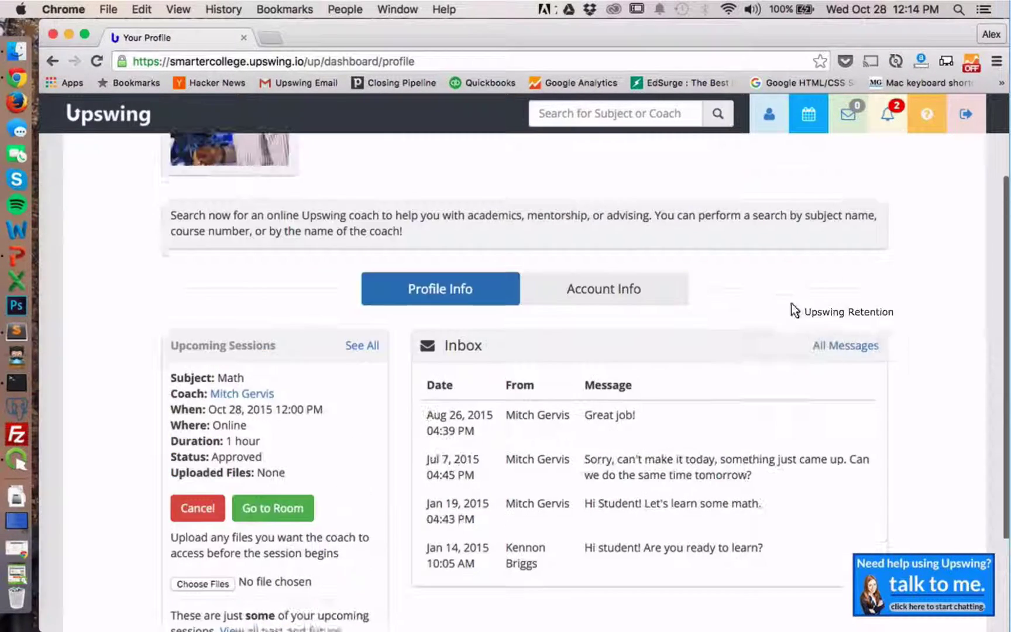
pyautogui.click(841, 354)
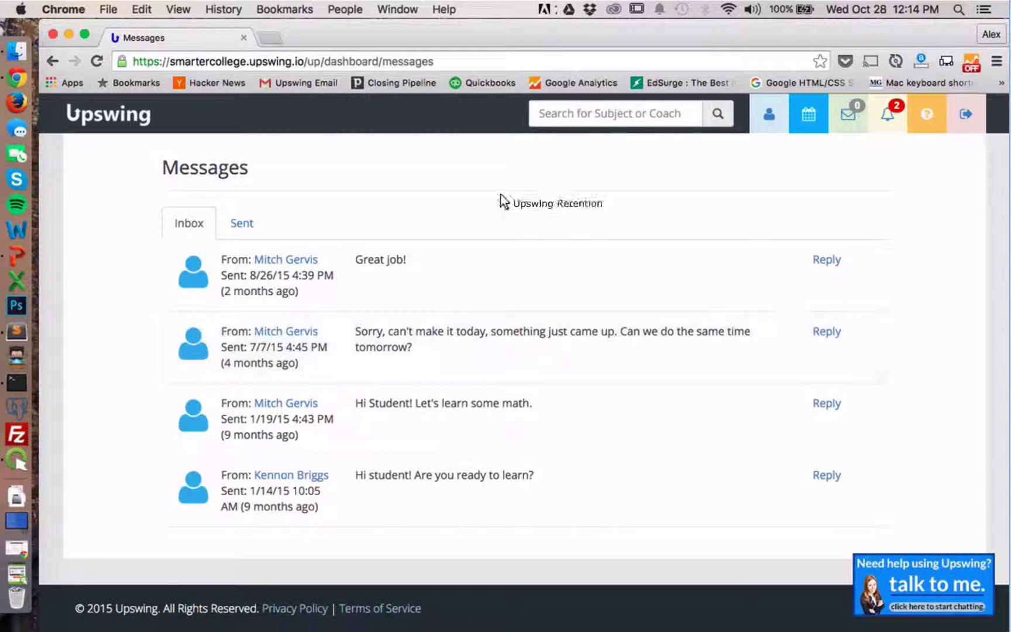
pyautogui.click(765, 114)
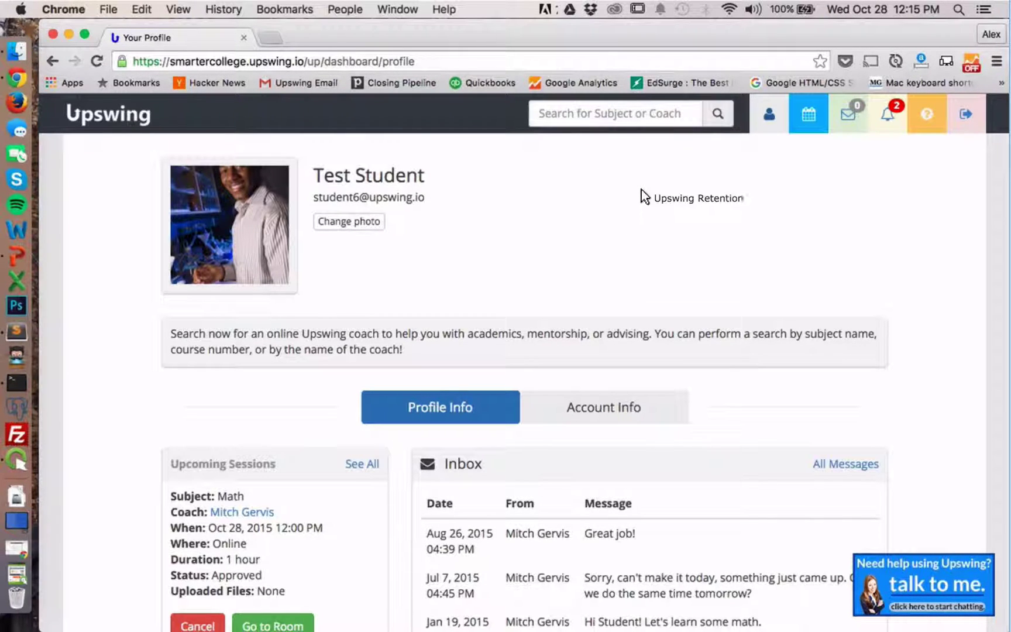
# Search for the subject Math and look through the listed coaches and their session options
pyautogui.click(638, 118)
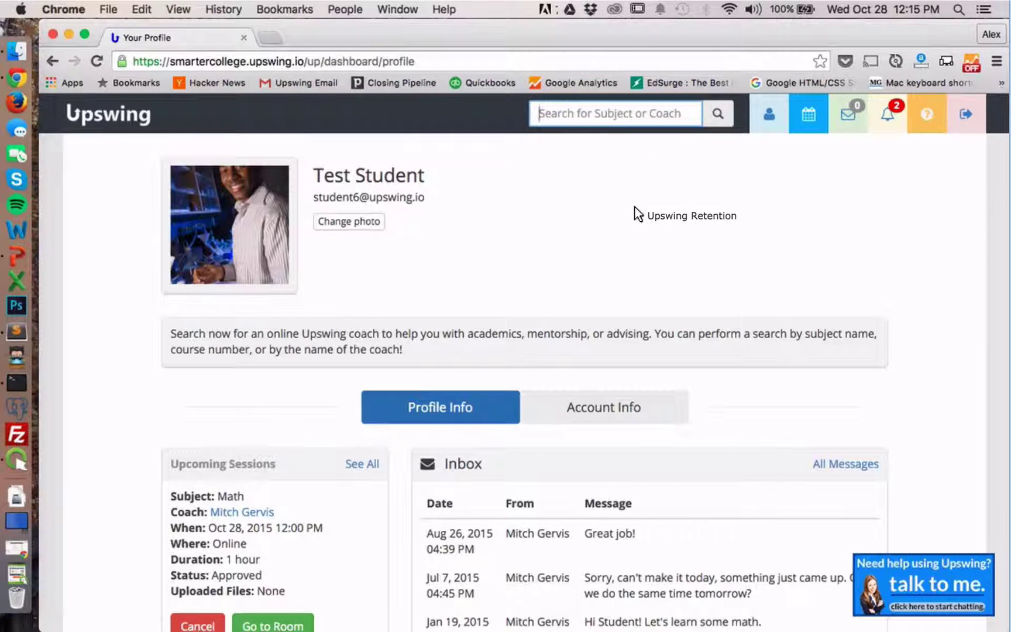
pyautogui.write('math')
pyautogui.click(571, 206)
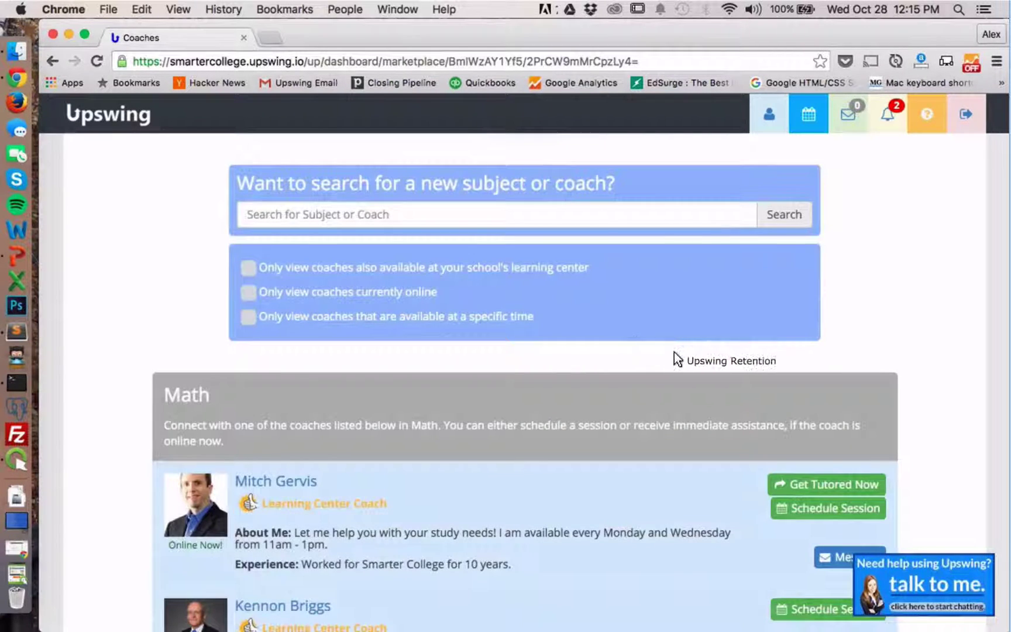
pyautogui.scroll(-3, 677, 354)
pyautogui.scroll(3, 672, 351)
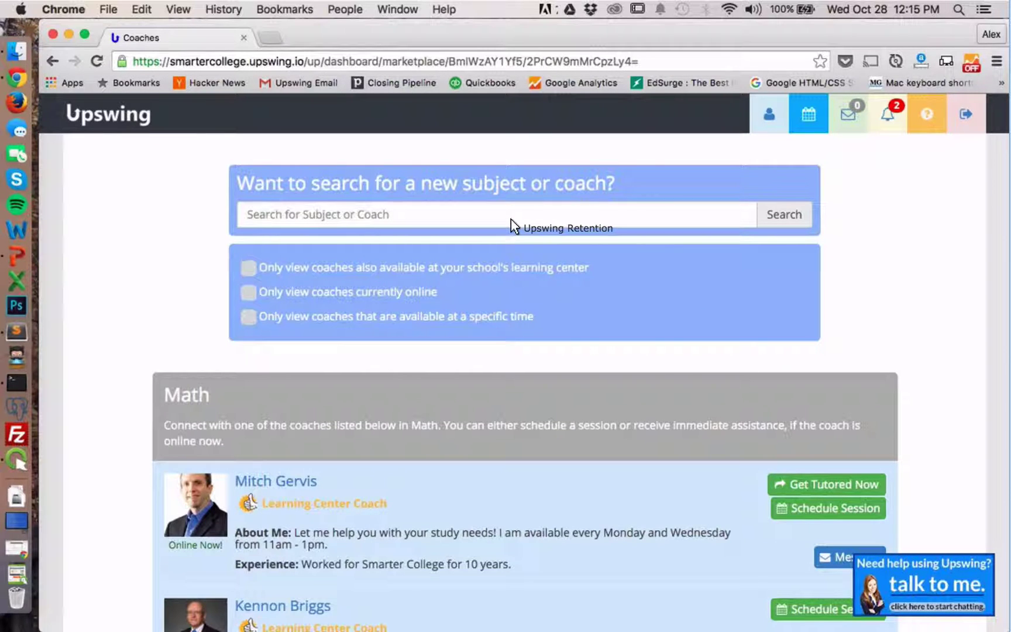
pyautogui.scroll(-5, 511, 218)
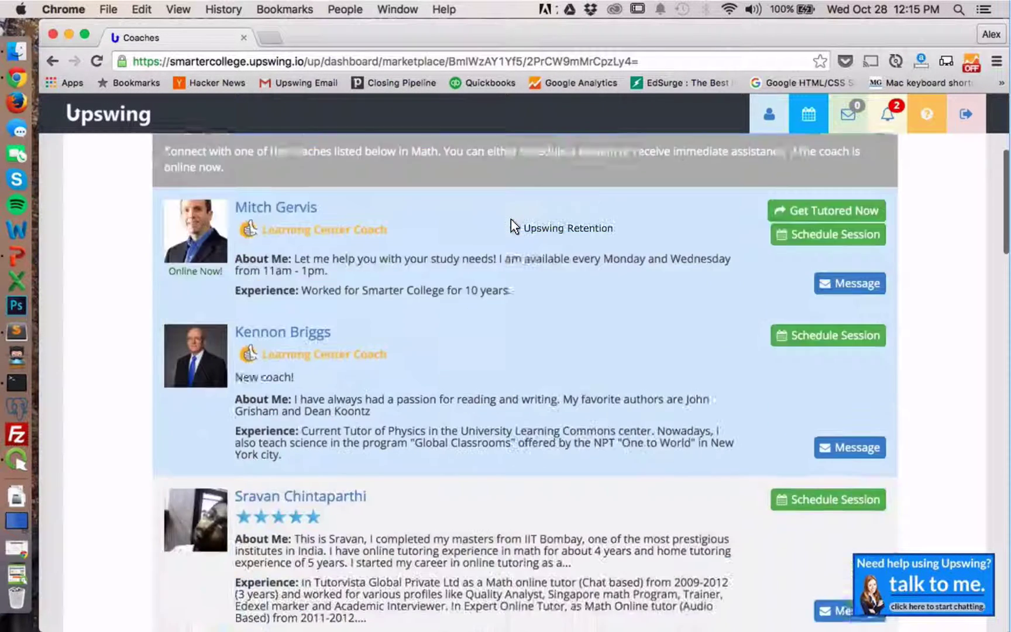
pyautogui.scroll(1, 510, 226)
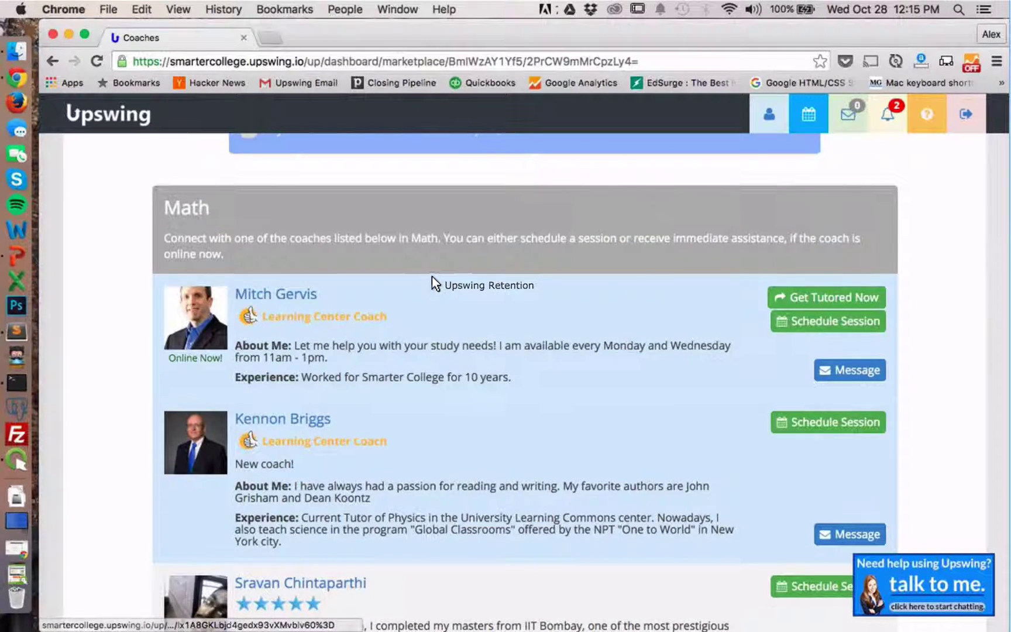
pyautogui.scroll(2, 432, 277)
pyautogui.scroll(-1, 431, 275)
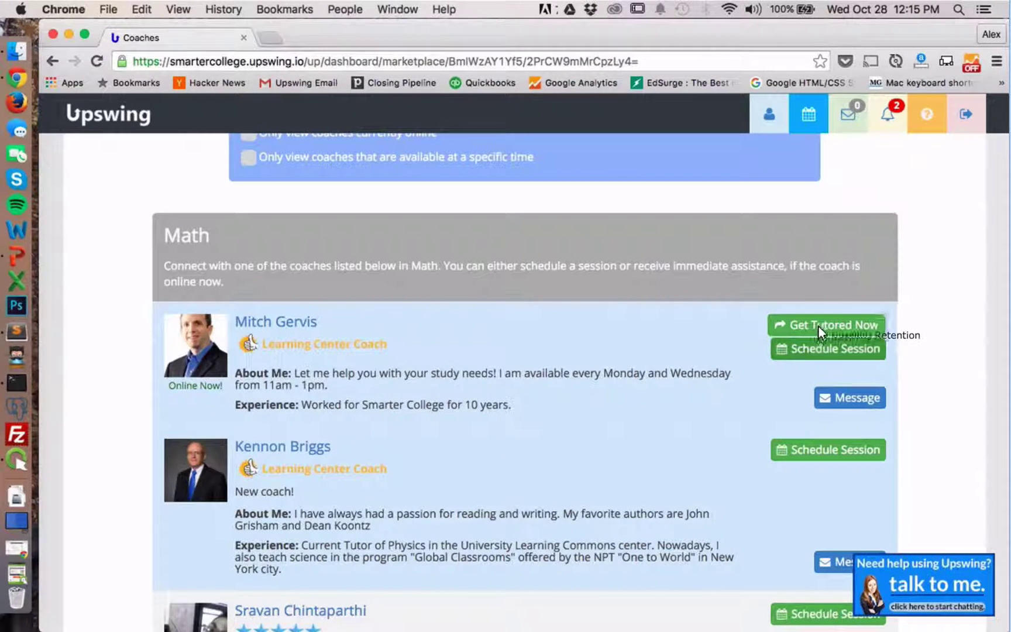
# Prepare an immediate College Algebra tutoring request to the coach who is online, check the duration choices, and close it without submitting
pyautogui.click(870, 323)
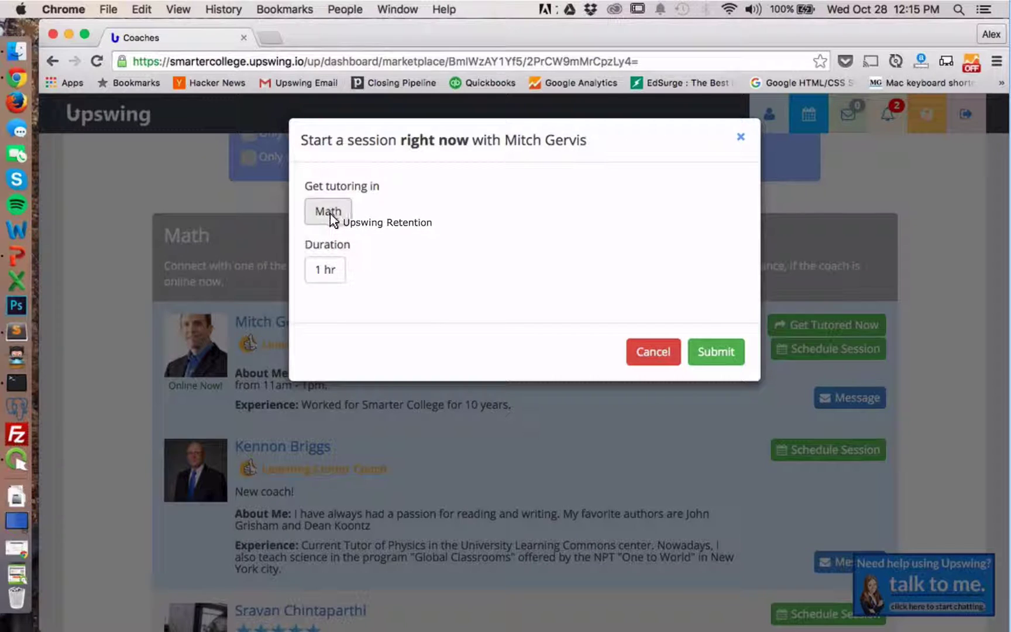
pyautogui.click(330, 213)
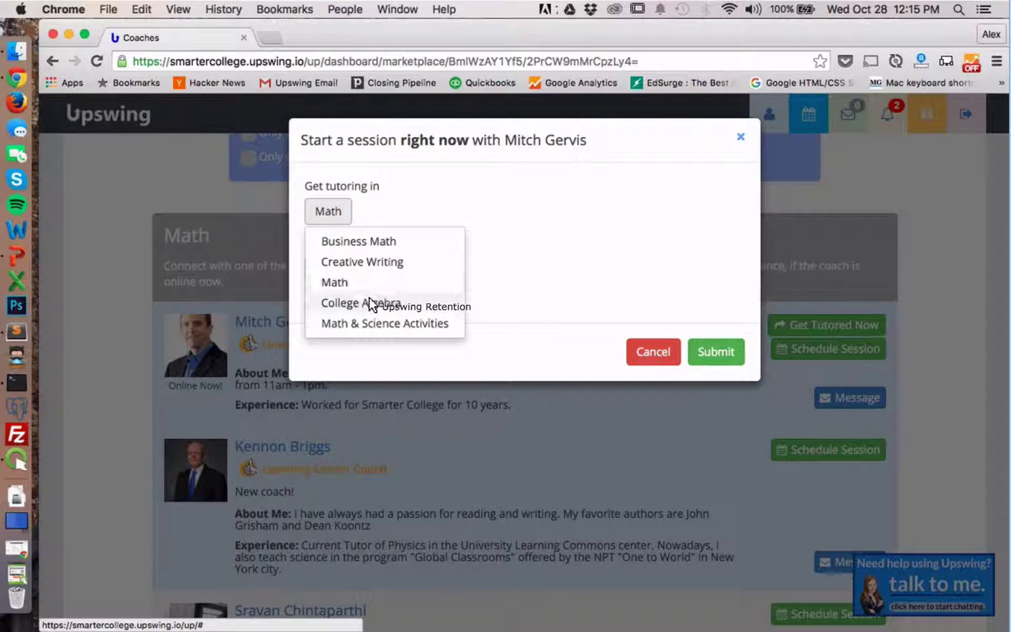
pyautogui.click(368, 302)
pyautogui.click(331, 269)
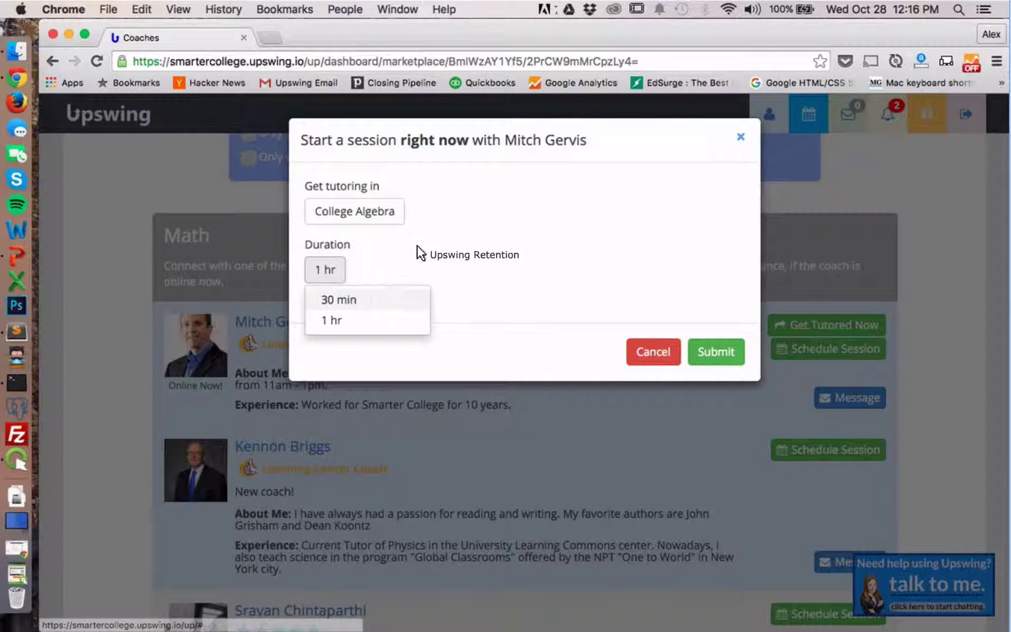
pyautogui.click(730, 334)
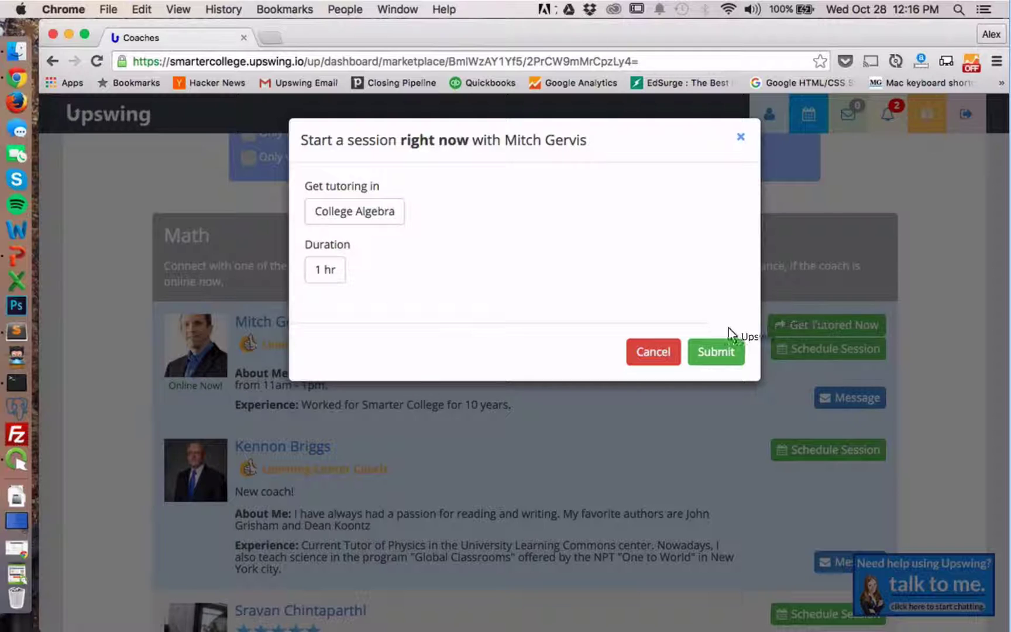
pyautogui.click(739, 138)
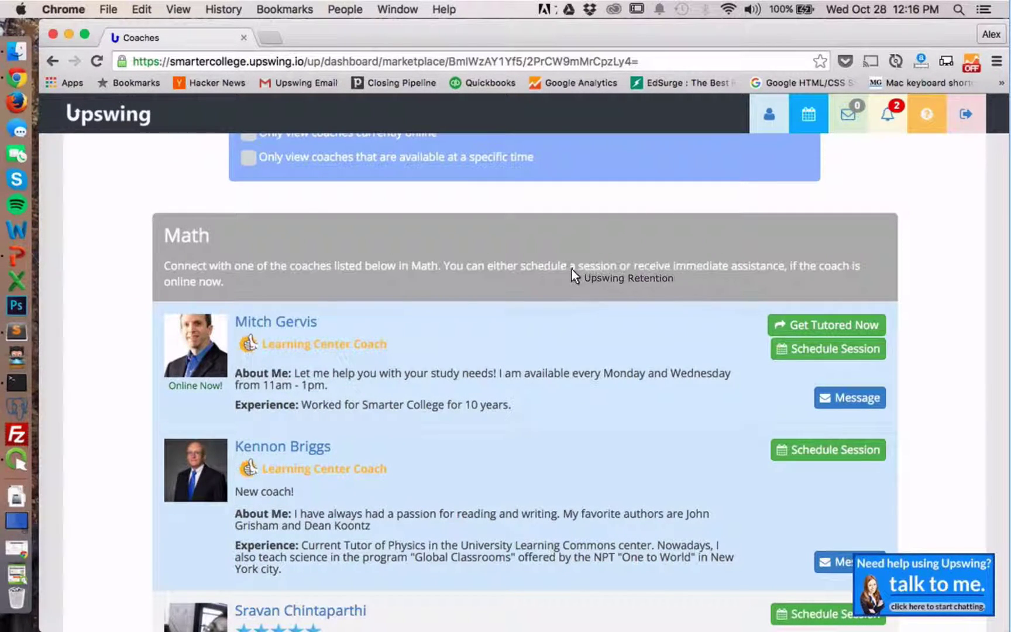
# Schedule an online College Algebra session with the same coach for 1 hr on Oct 28, 2015 at 2:00 PM, checking the calendar's booked times
pyautogui.click(817, 353)
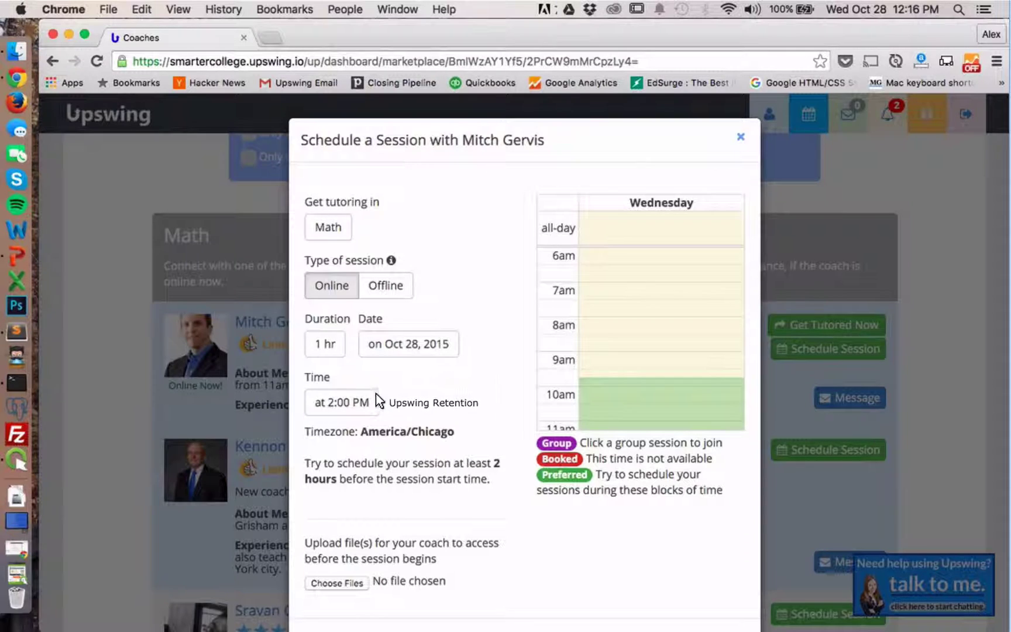
pyautogui.scroll(-5, 585, 331)
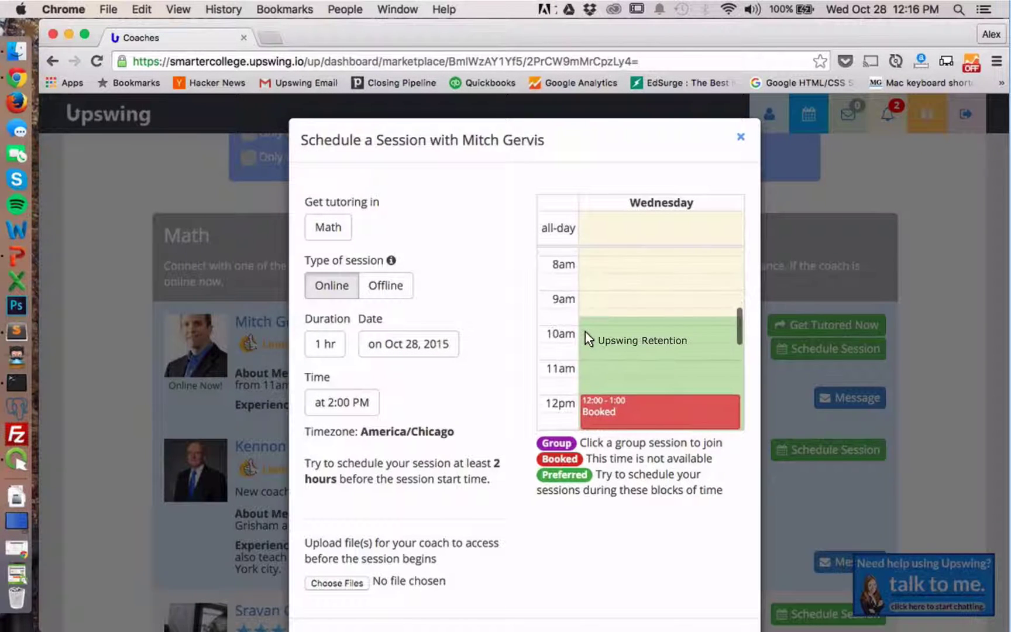
pyautogui.scroll(-2, 585, 332)
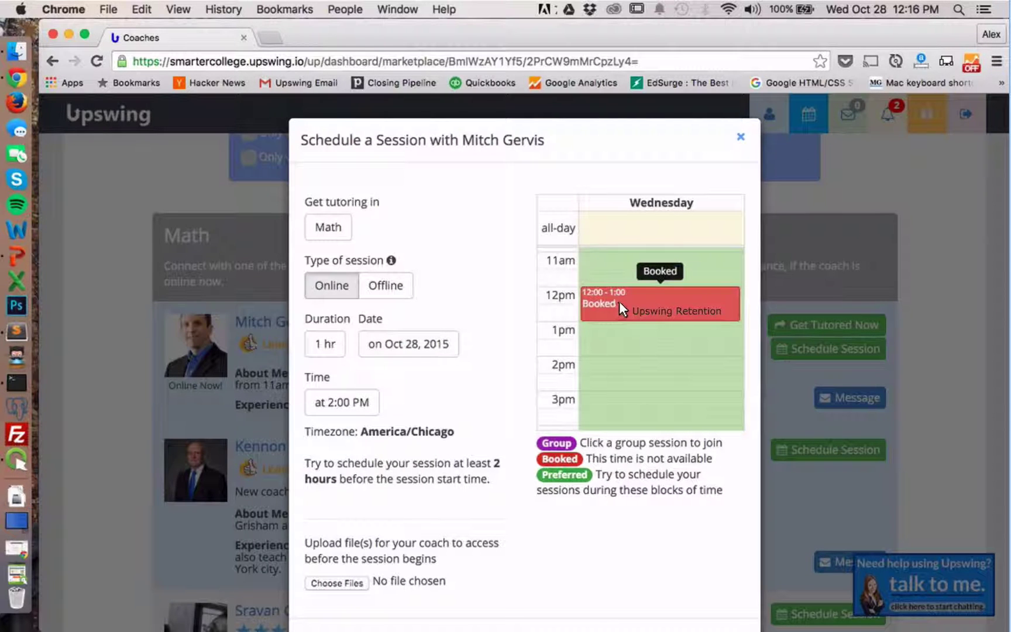
pyautogui.moveTo(600, 298); pyautogui.dragTo(384, 321)
pyautogui.click(380, 314)
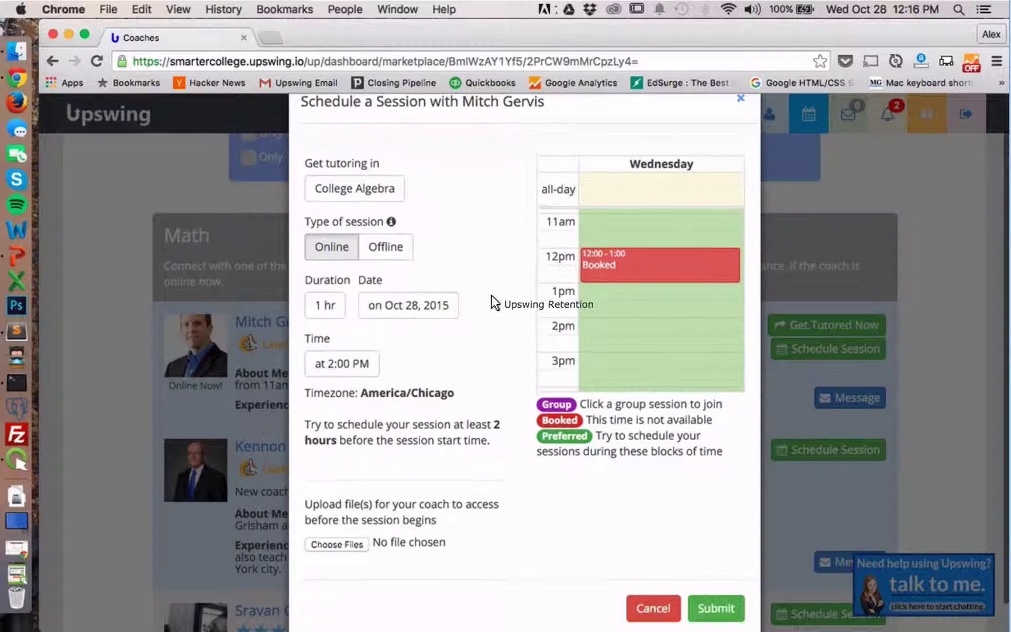
pyautogui.click(433, 305)
pyautogui.click(467, 480)
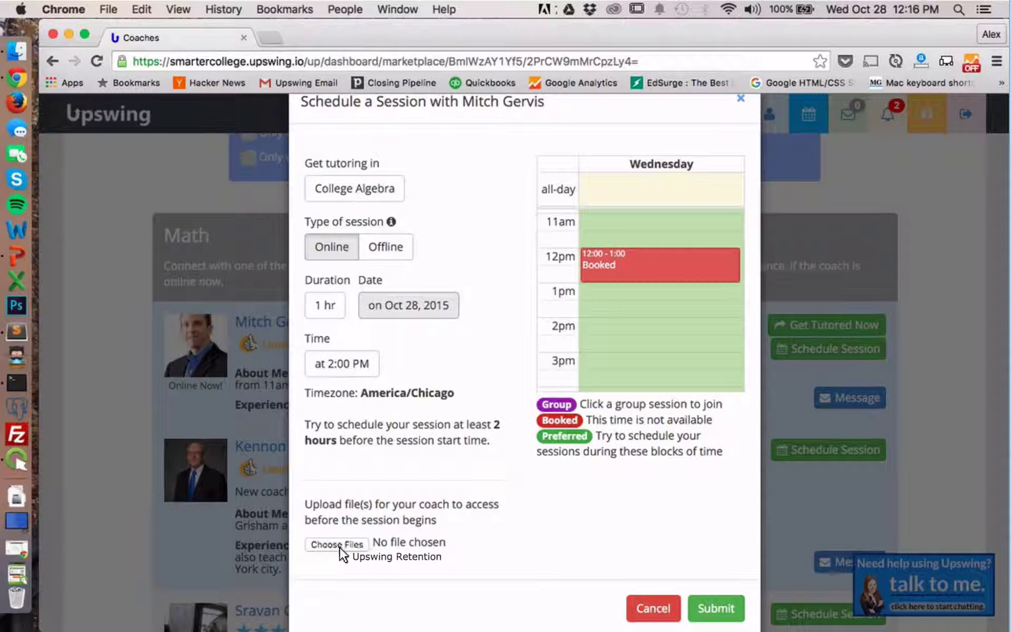
pyautogui.click(729, 602)
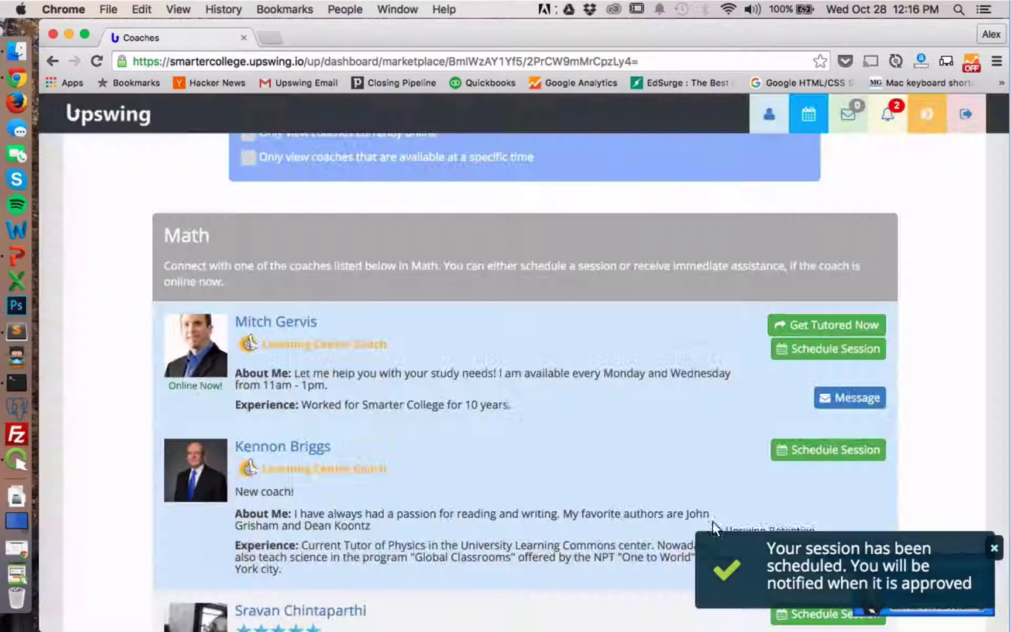
pyautogui.click(994, 550)
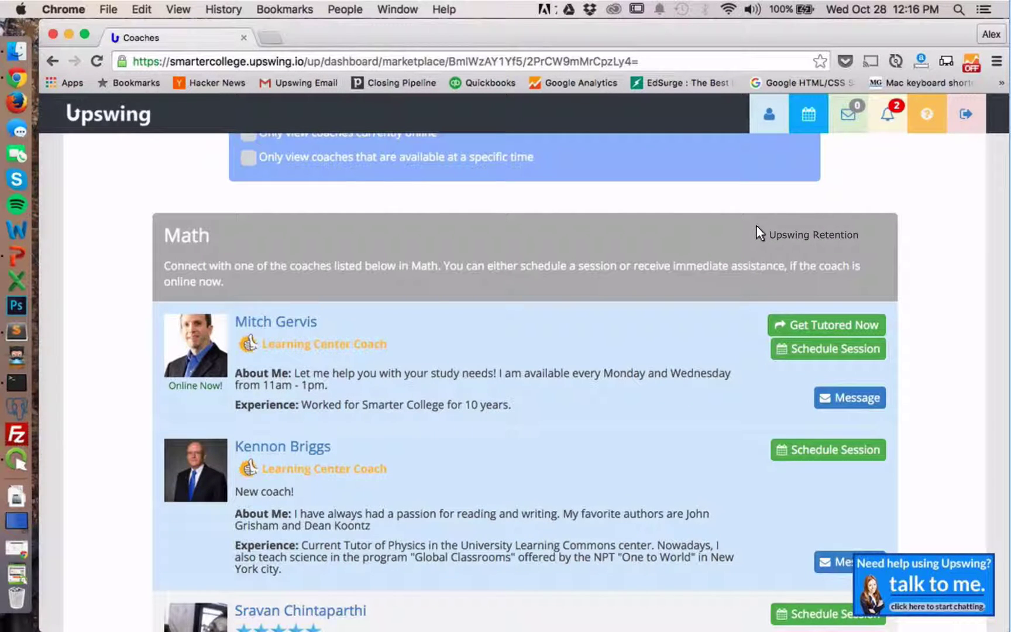
# Compare the highlighted Learning Center coaches with the star-rated coaches listed below them in the Math results
pyautogui.scroll(-2, 634, 209)
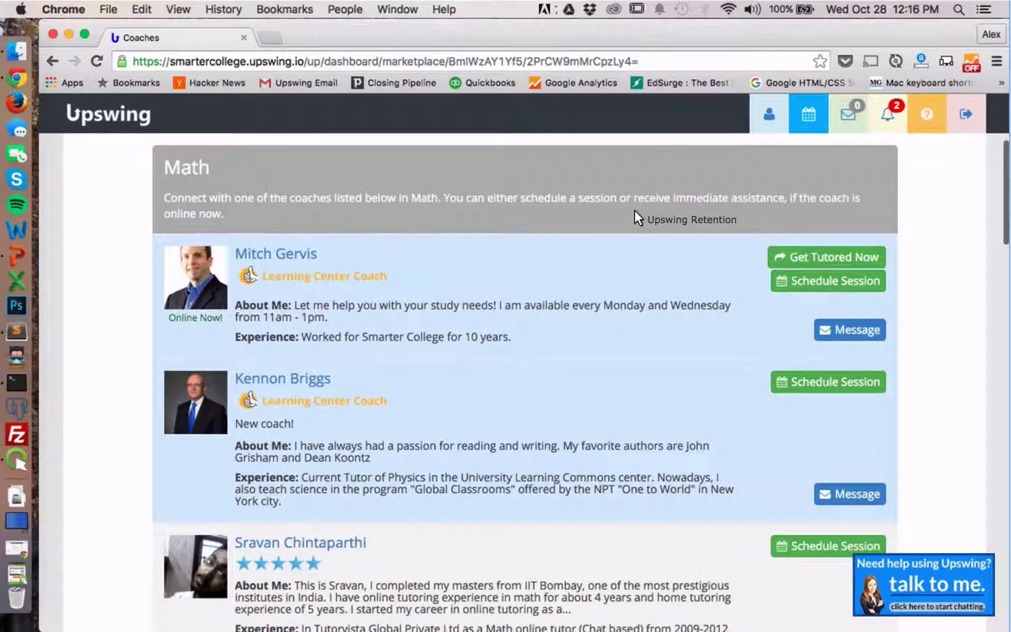
pyautogui.scroll(-2, 635, 212)
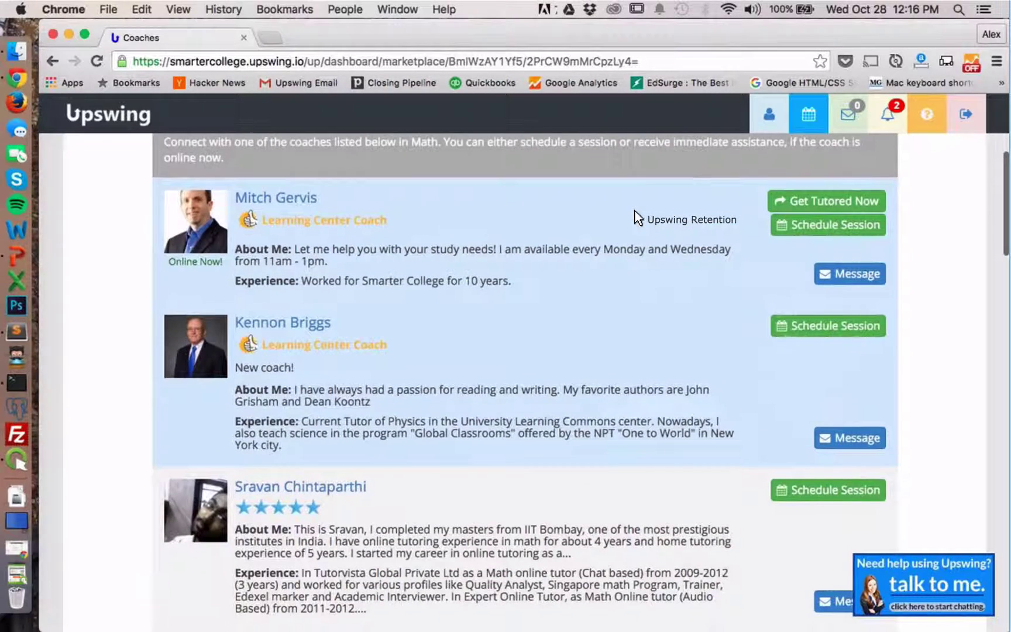
pyautogui.scroll(-1, 637, 218)
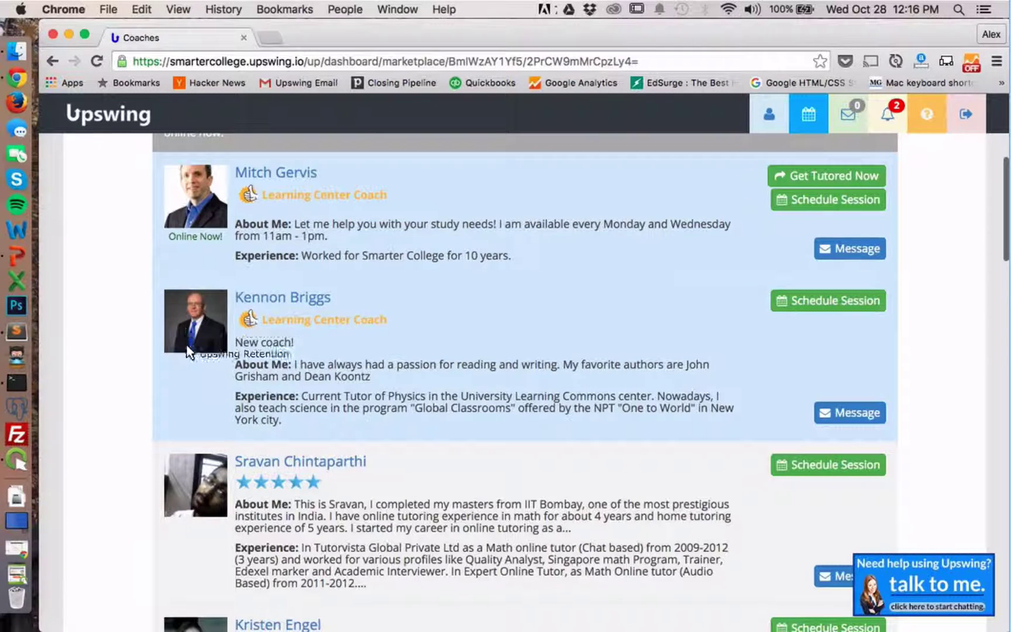
pyautogui.scroll(-2, 159, 434)
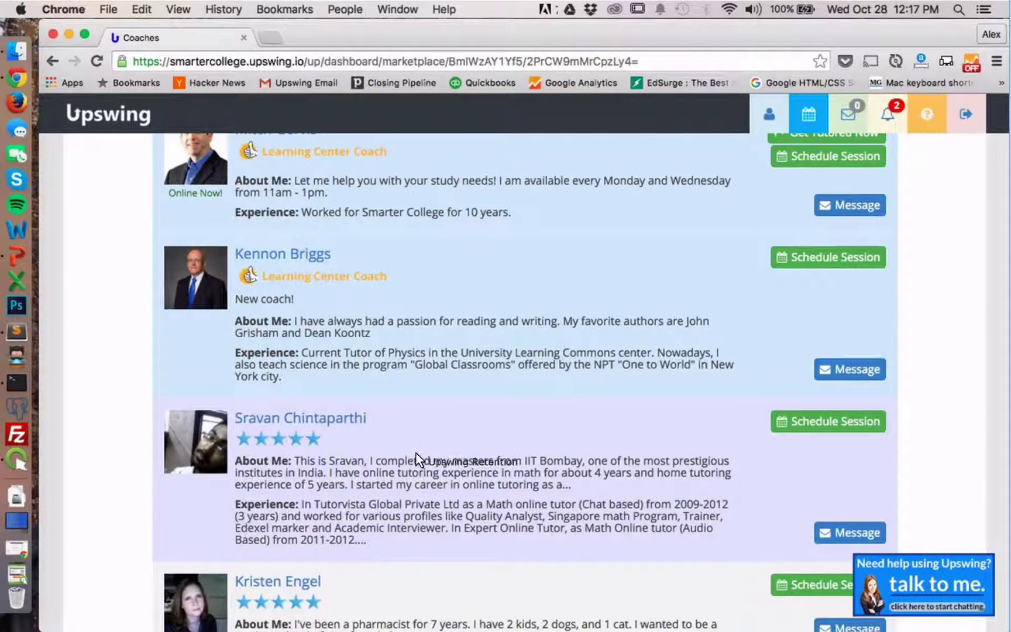
pyautogui.scroll(-4, 412, 468)
pyautogui.scroll(5, 411, 458)
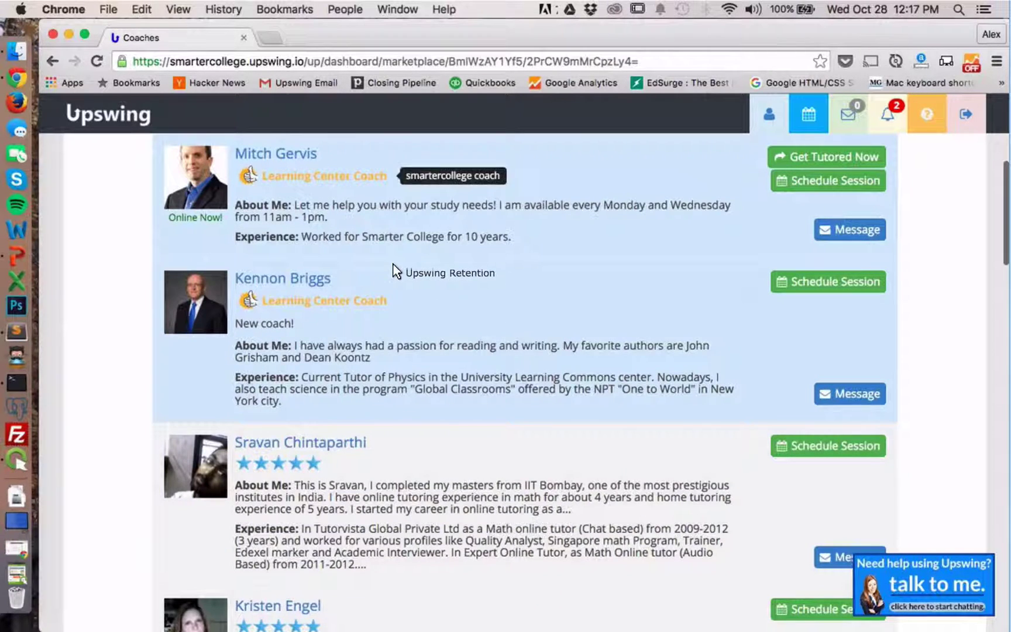
pyautogui.scroll(3, 398, 257)
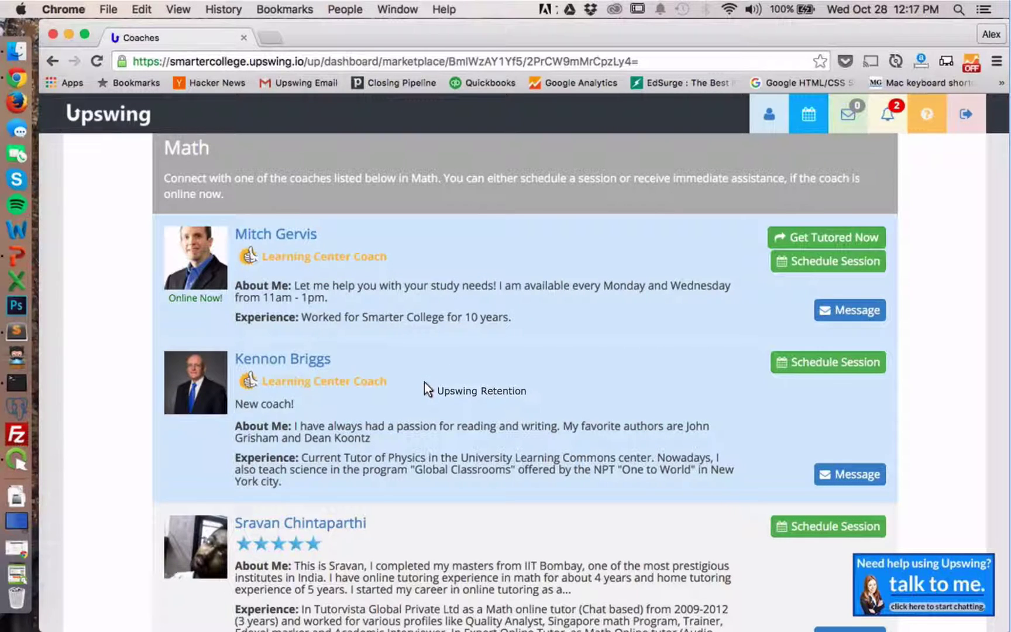
# Browse the star-rated Math coaches' ratings, descriptions and experience
pyautogui.scroll(-3, 426, 387)
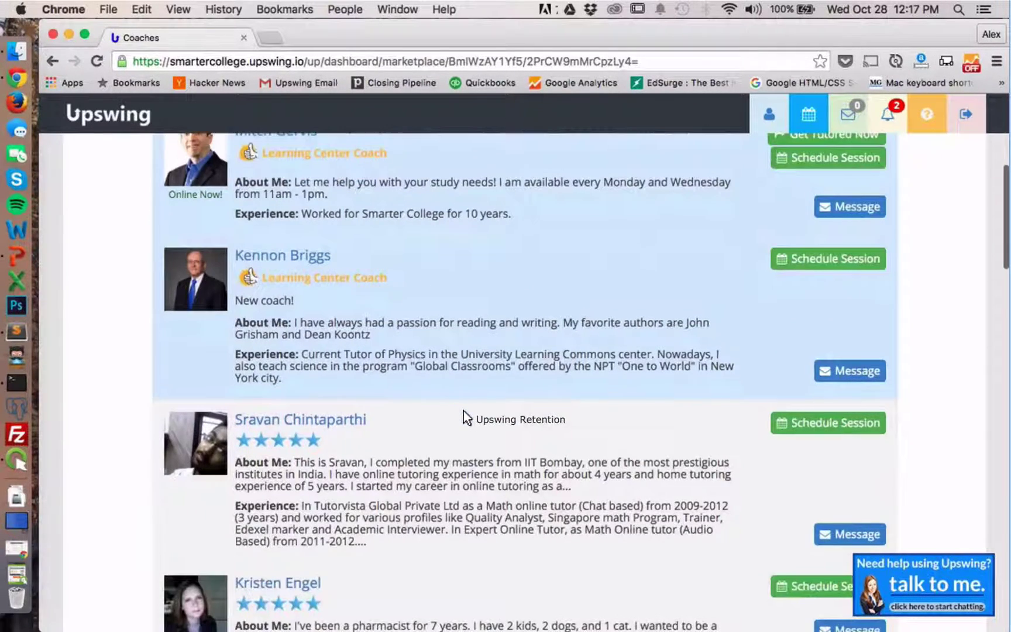
pyautogui.scroll(-3, 430, 383)
pyautogui.scroll(-3, 380, 396)
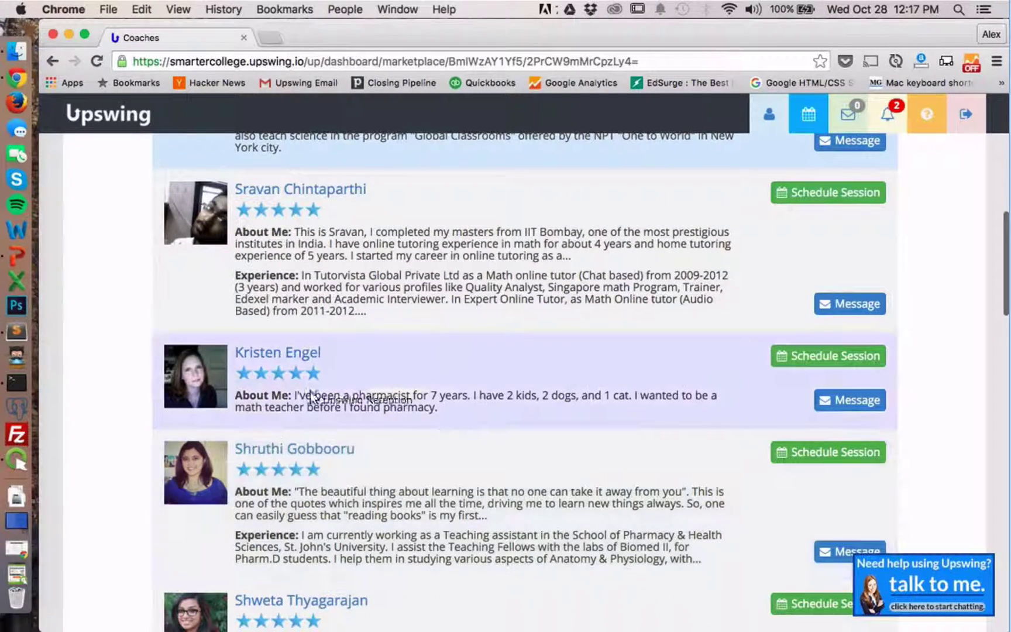
pyautogui.scroll(-5, 384, 371)
pyautogui.scroll(4, 383, 371)
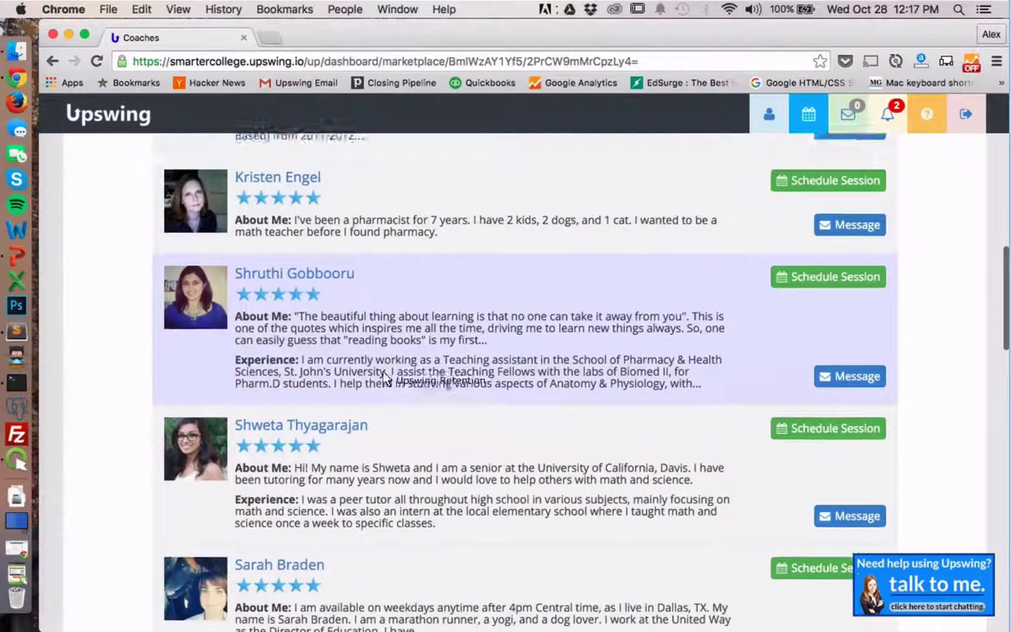
pyautogui.scroll(2, 347, 348)
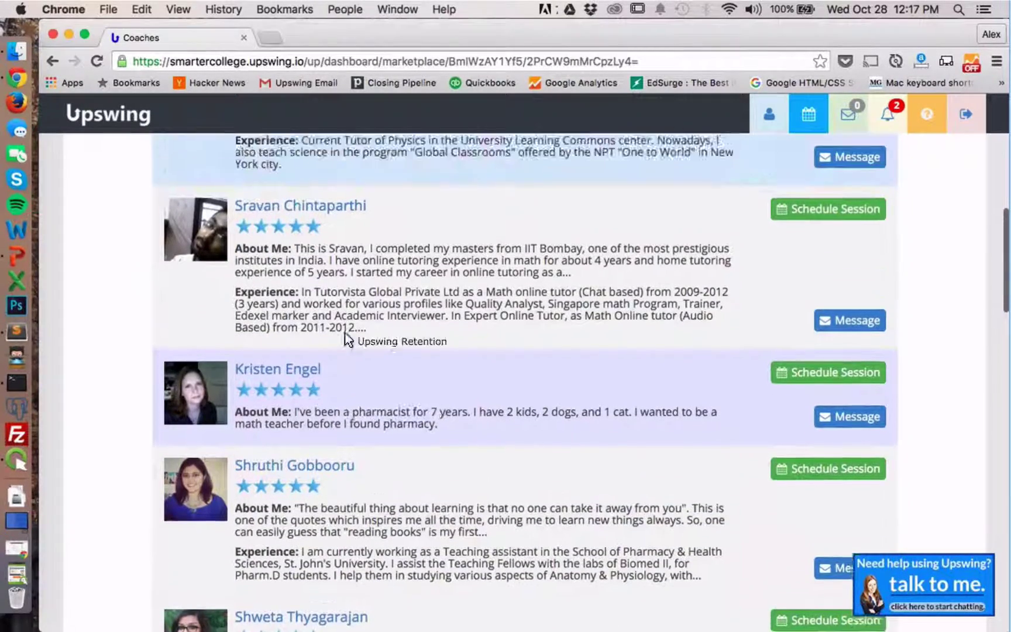
pyautogui.scroll(-3, 345, 342)
pyautogui.scroll(-3, 341, 351)
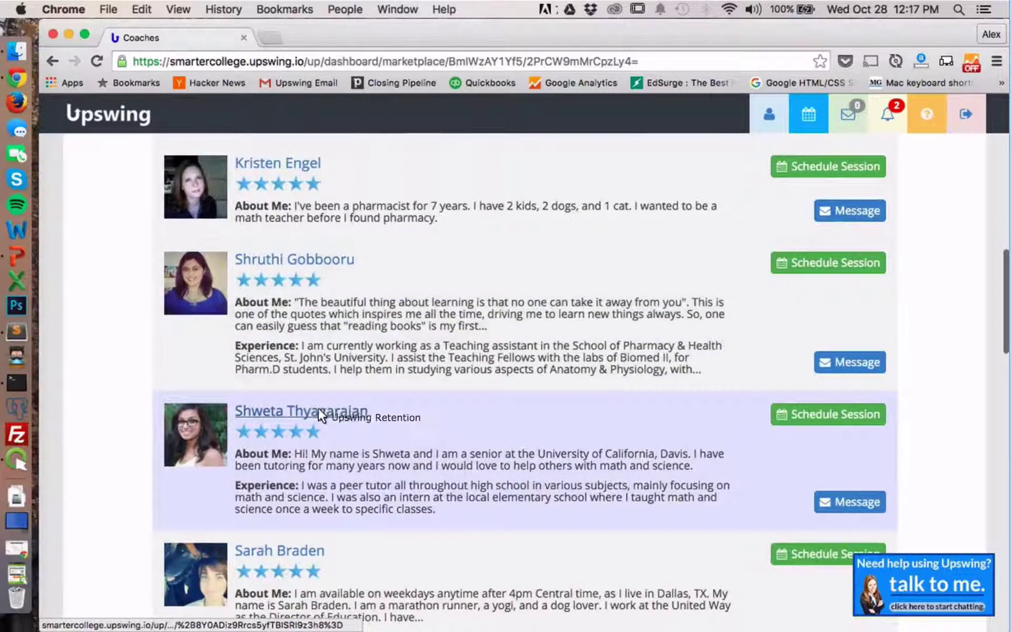
# Open the profile of the coach from the University of California, Davis and review the reviews, availability, experience, education and skills
pyautogui.click(318, 412)
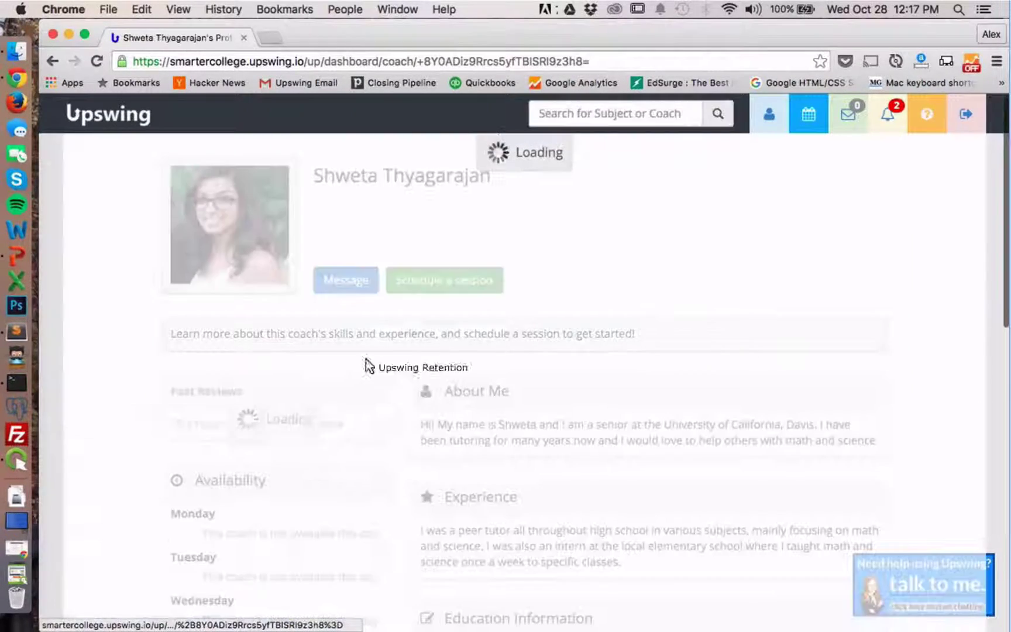
pyautogui.scroll(-3, 411, 365)
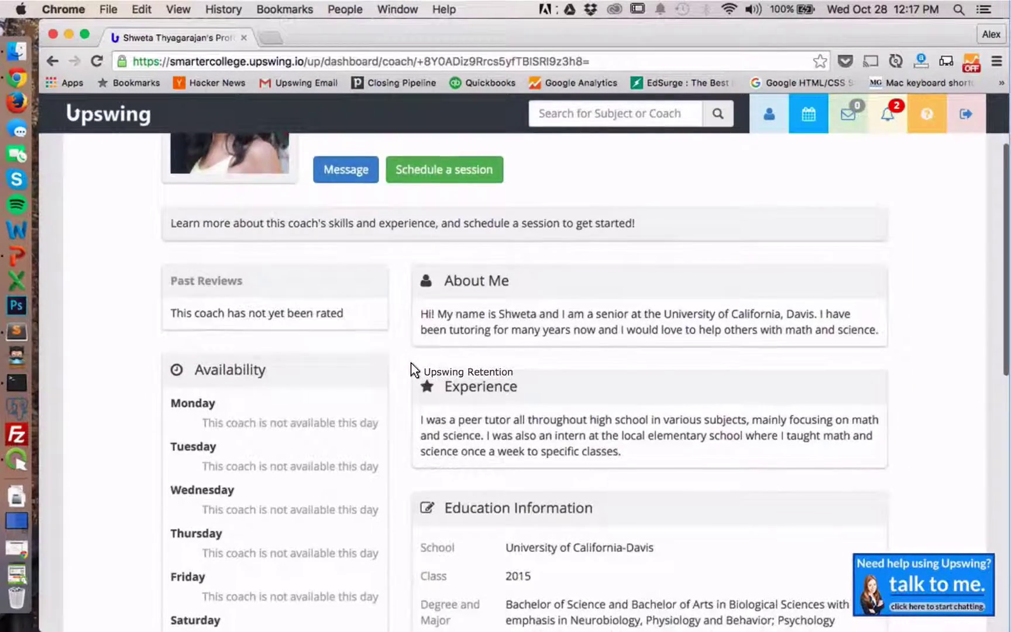
pyautogui.scroll(3, 413, 366)
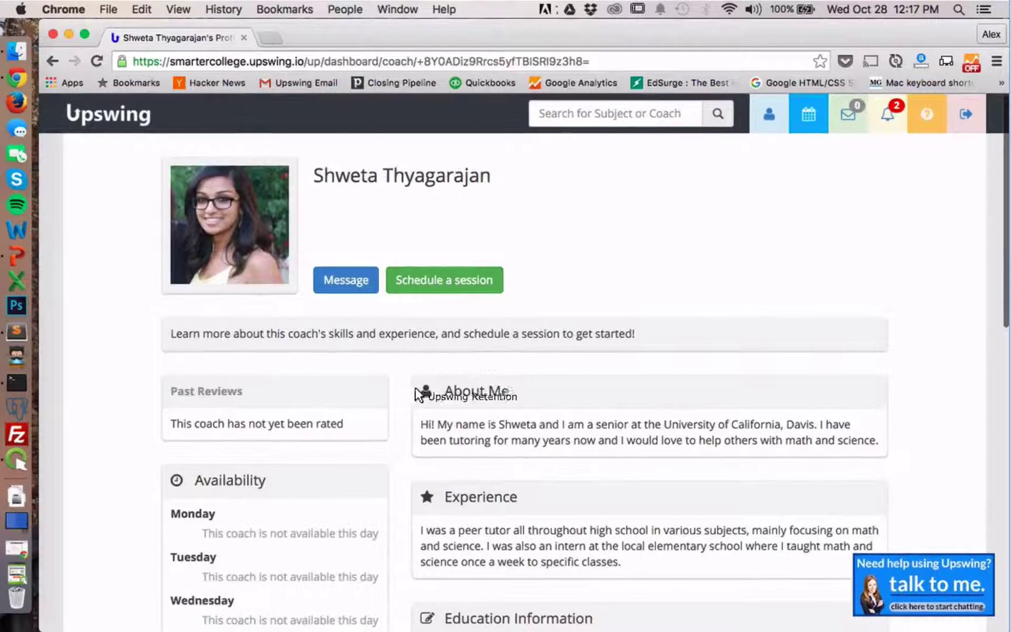
pyautogui.scroll(-3, 398, 416)
pyautogui.scroll(-8, 398, 417)
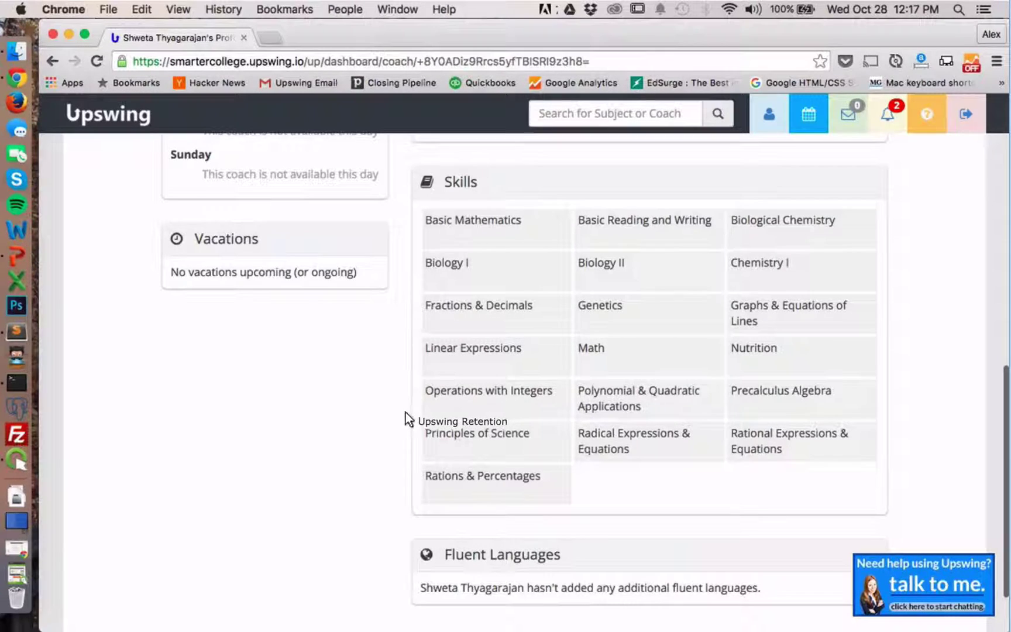
pyautogui.scroll(11, 406, 419)
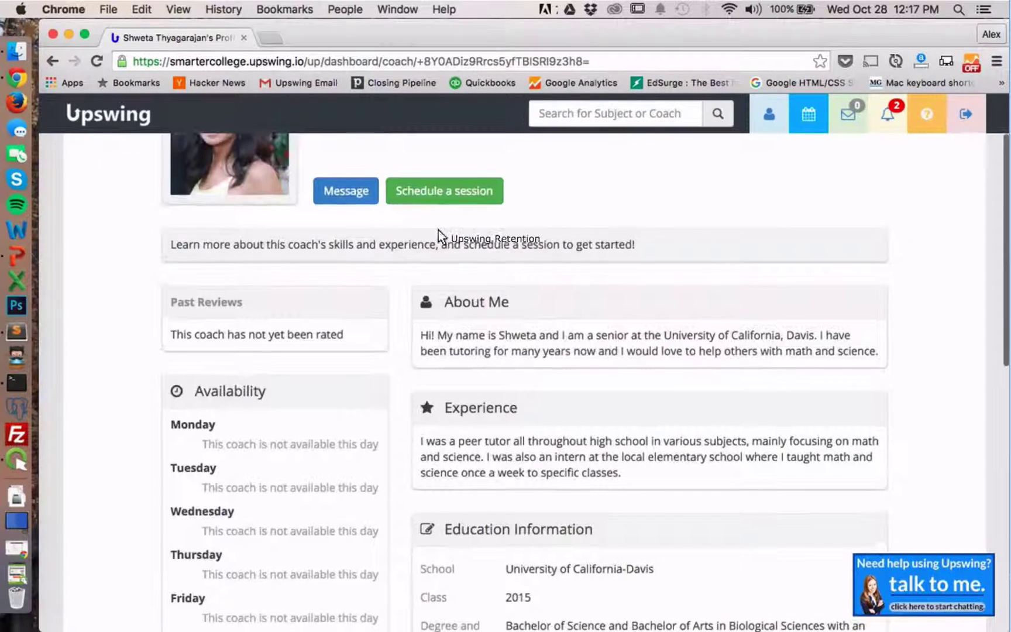
# View the session scheduling form on this coach's profile, cancel it, and return to the Math coach list
pyautogui.click(448, 200)
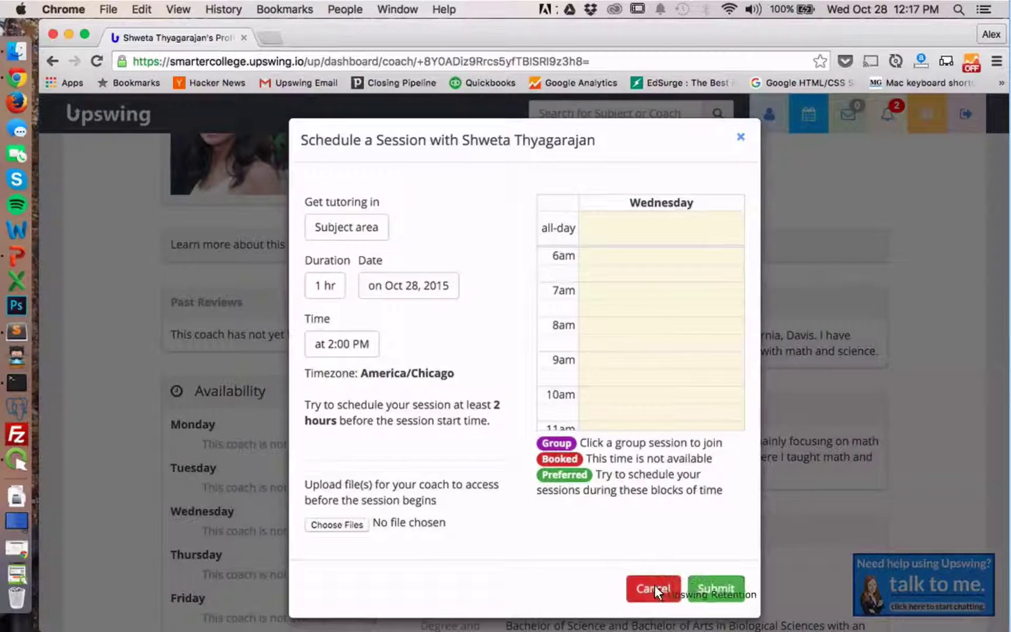
pyautogui.click(654, 584)
pyautogui.click(53, 58)
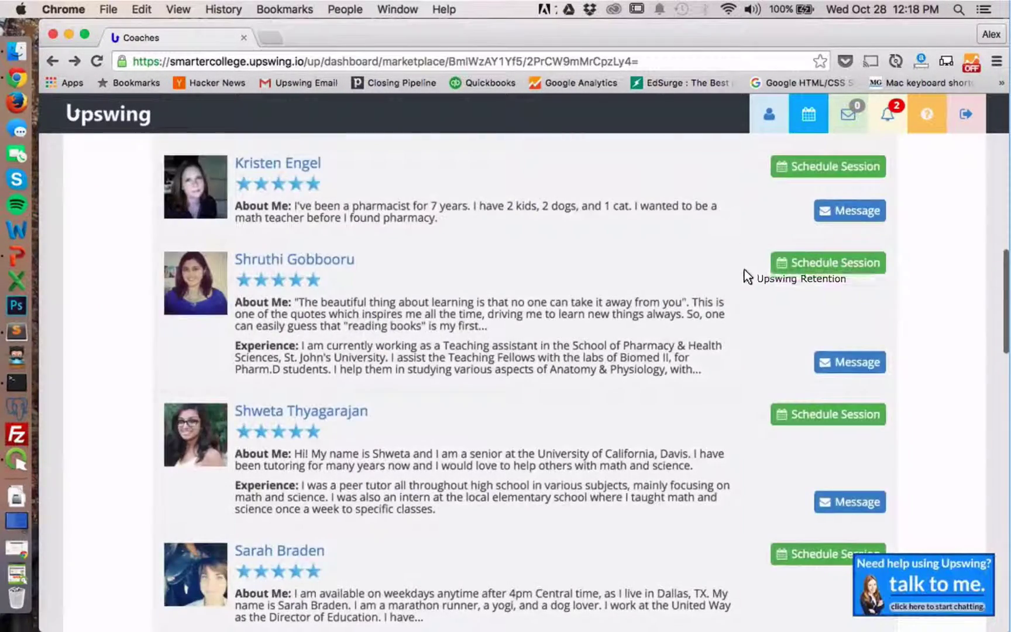
# Return to the student's profile and review the status and details of the upcoming Math and College Algebra sessions
pyautogui.scroll(10, 749, 252)
pyautogui.click(769, 126)
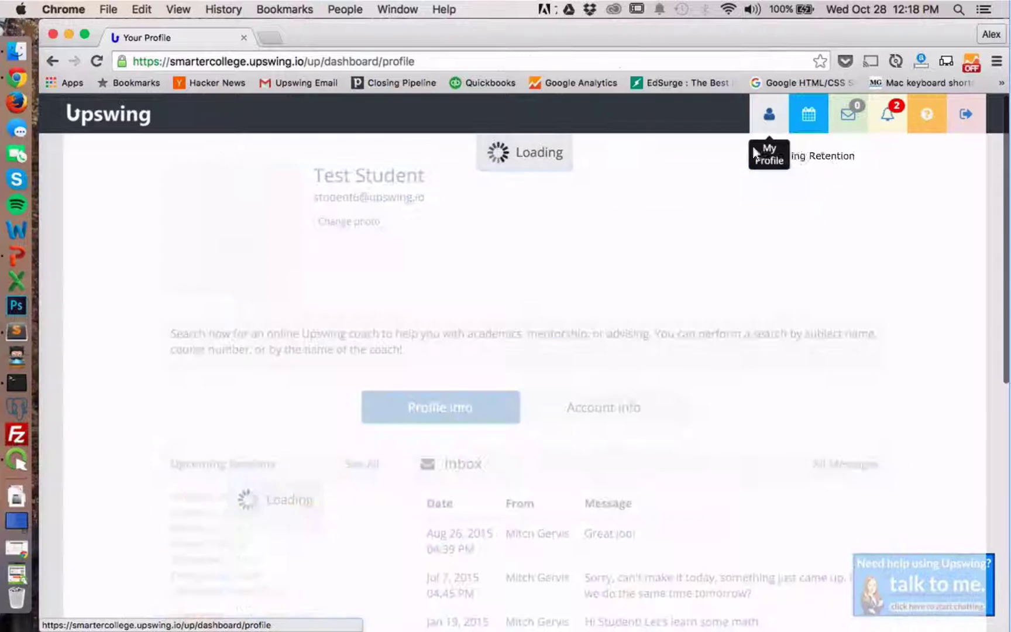
pyautogui.scroll(-3, 411, 346)
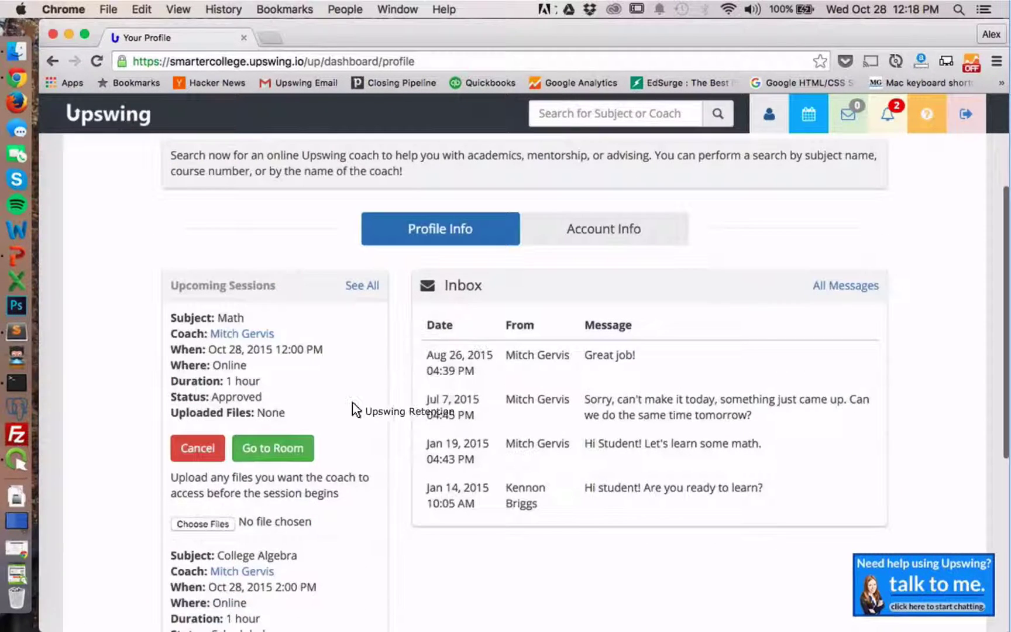
pyautogui.scroll(-3, 338, 422)
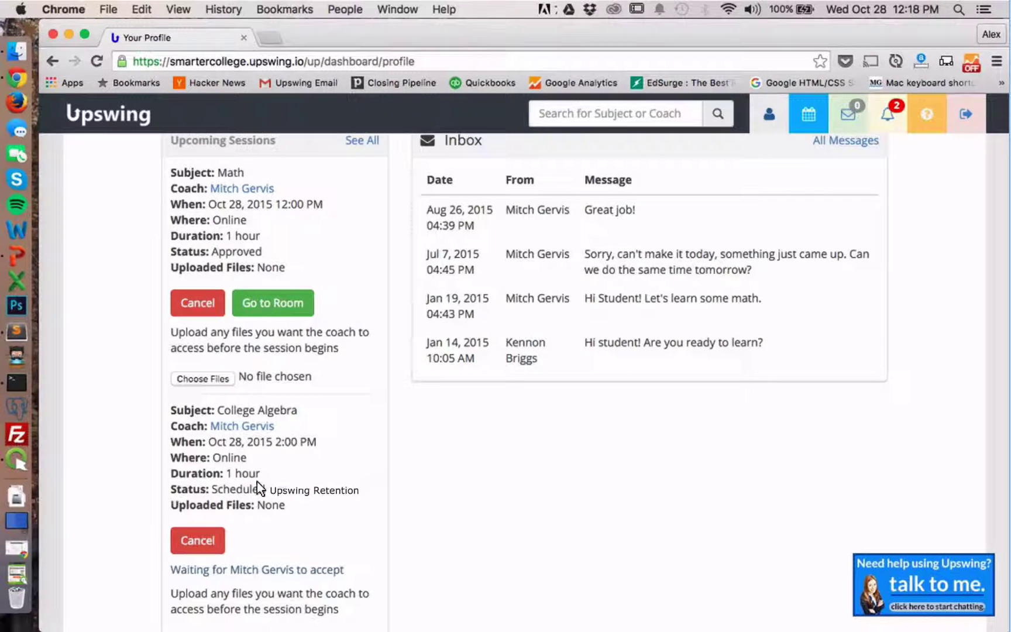
pyautogui.scroll(2, 274, 514)
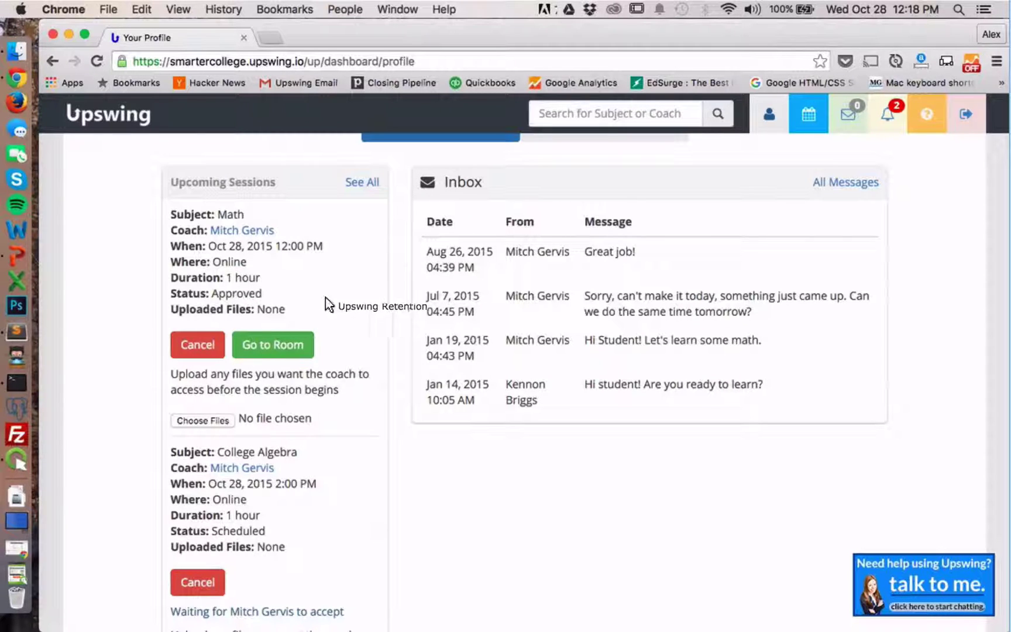
pyautogui.scroll(-2, 352, 304)
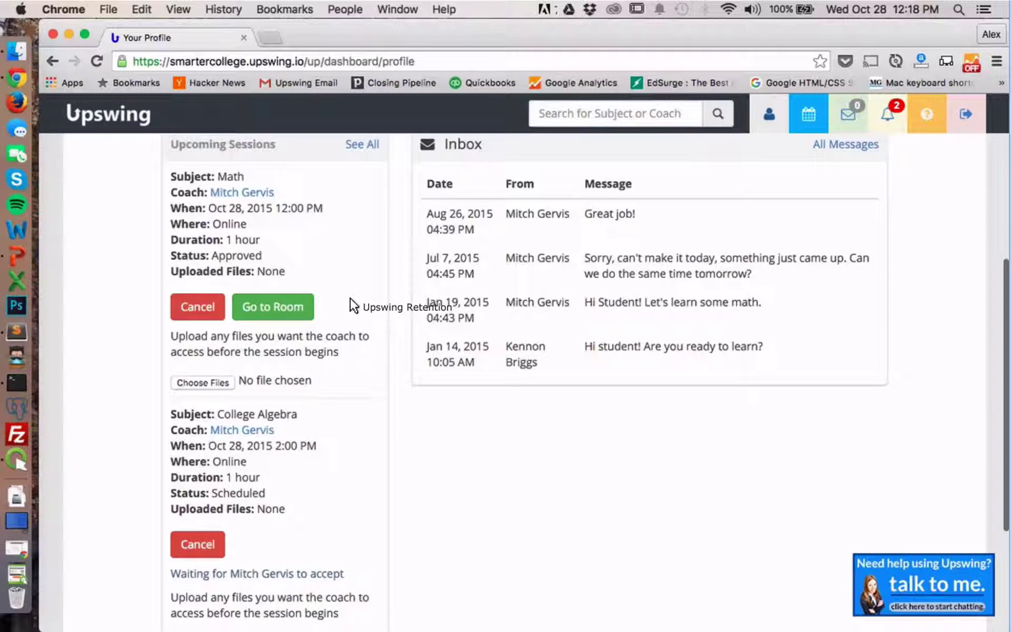
# Examine the upcoming sessions' cancel, room entry and file upload options and the inbox messages on the student's profile
pyautogui.scroll(-5, 361, 334)
pyautogui.scroll(2, 359, 332)
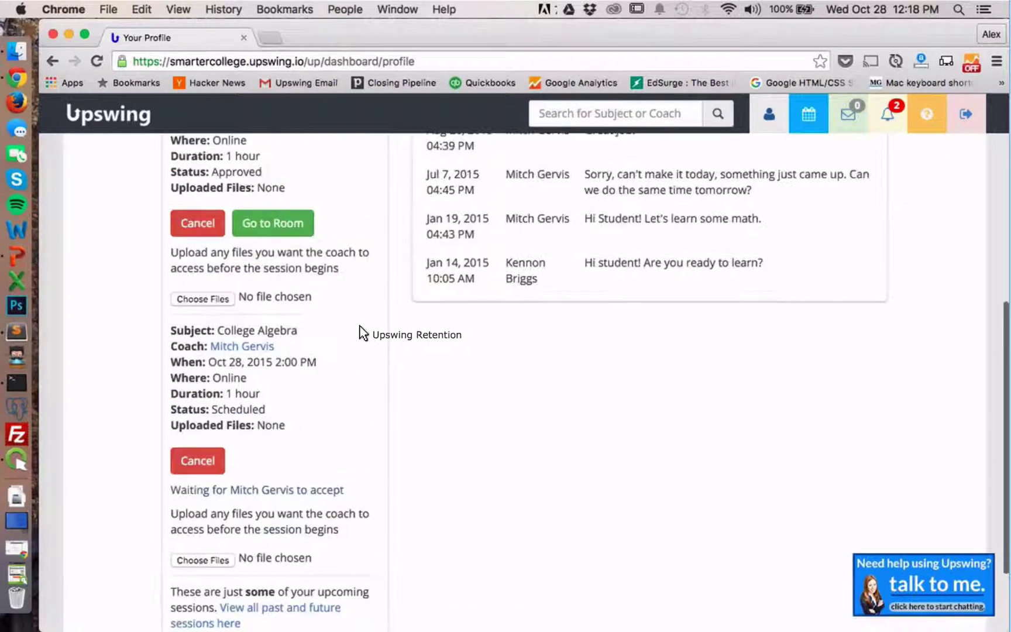
pyautogui.scroll(5, 363, 333)
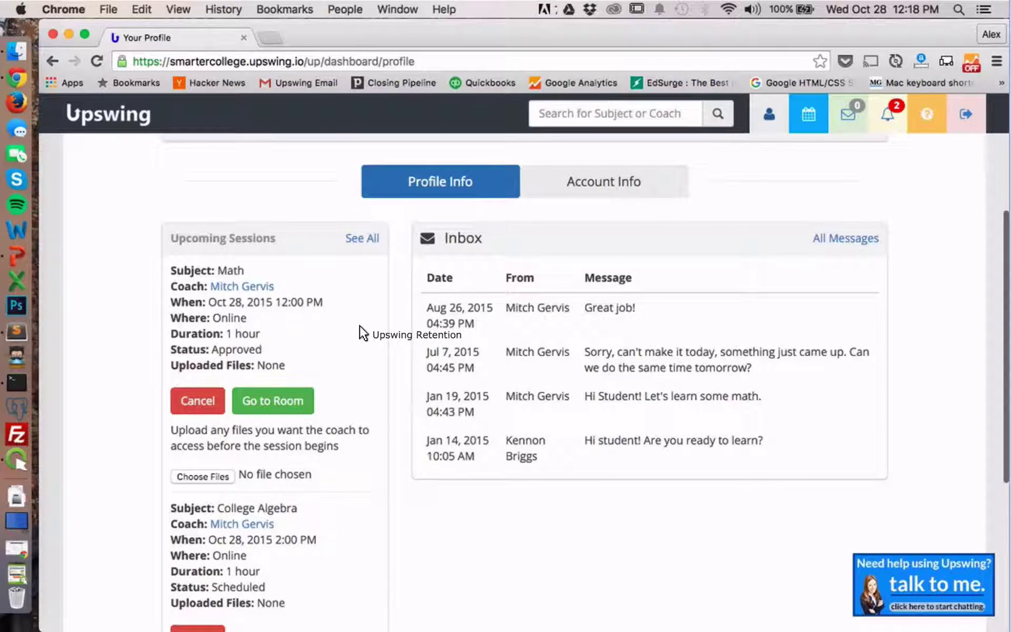
pyautogui.scroll(5, 379, 375)
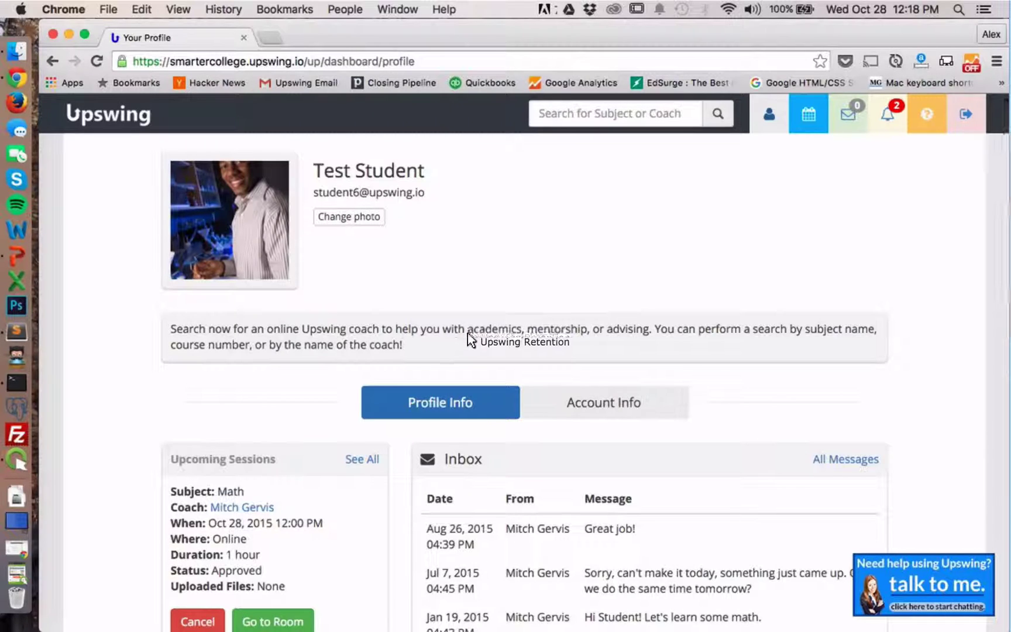
pyautogui.scroll(-1, 417, 461)
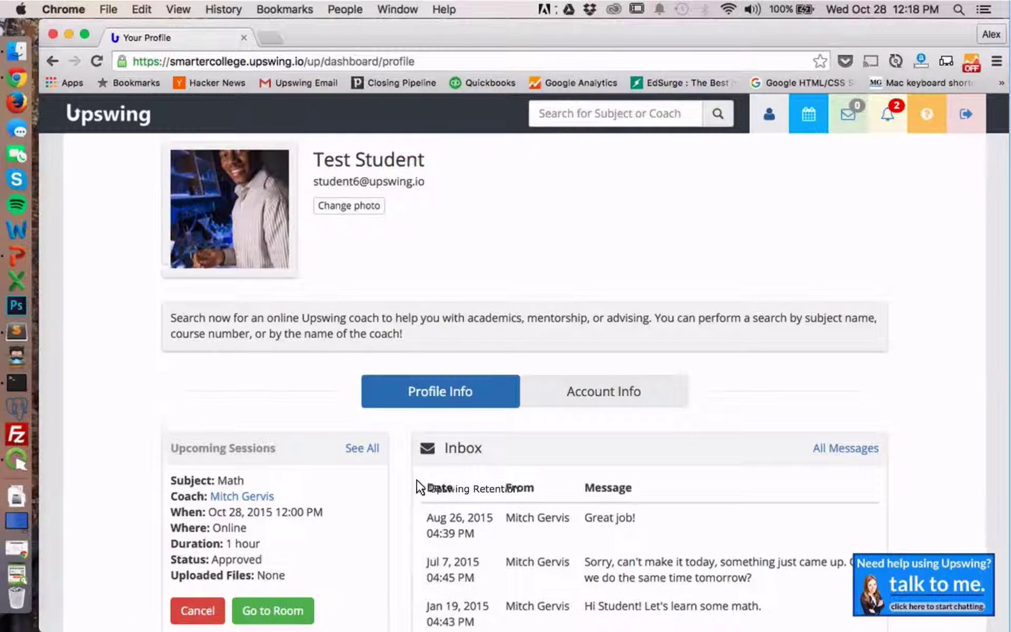
pyautogui.scroll(-5, 417, 481)
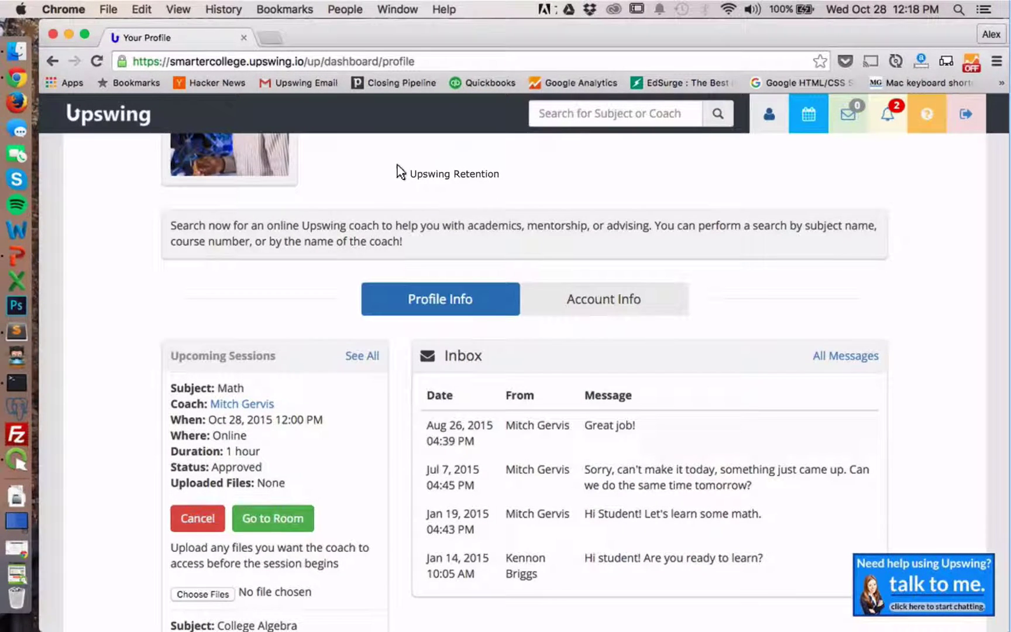
pyautogui.scroll(2, 388, 196)
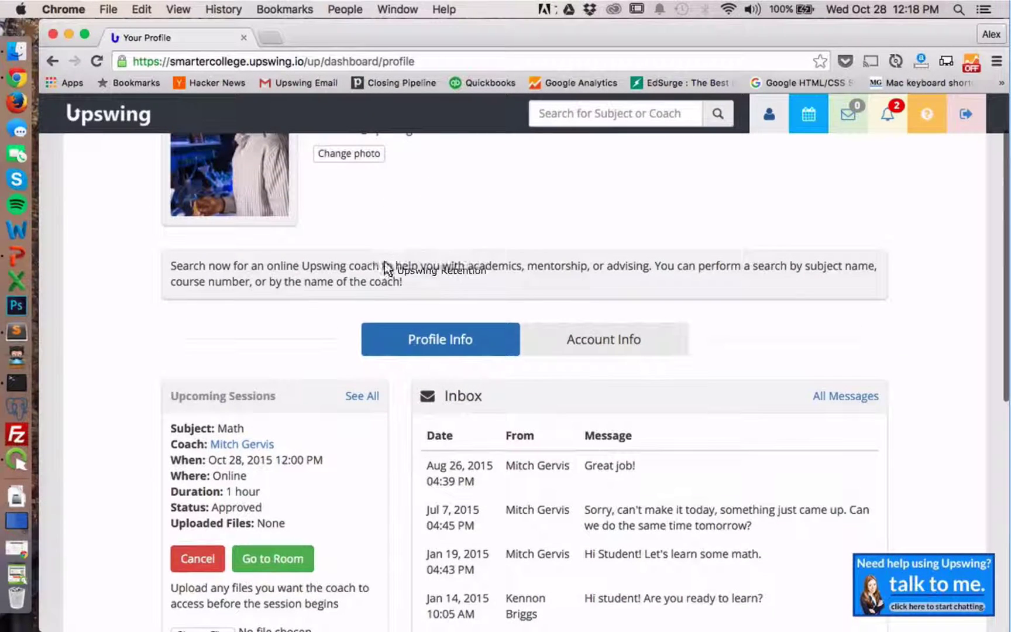
pyautogui.scroll(-3, 386, 293)
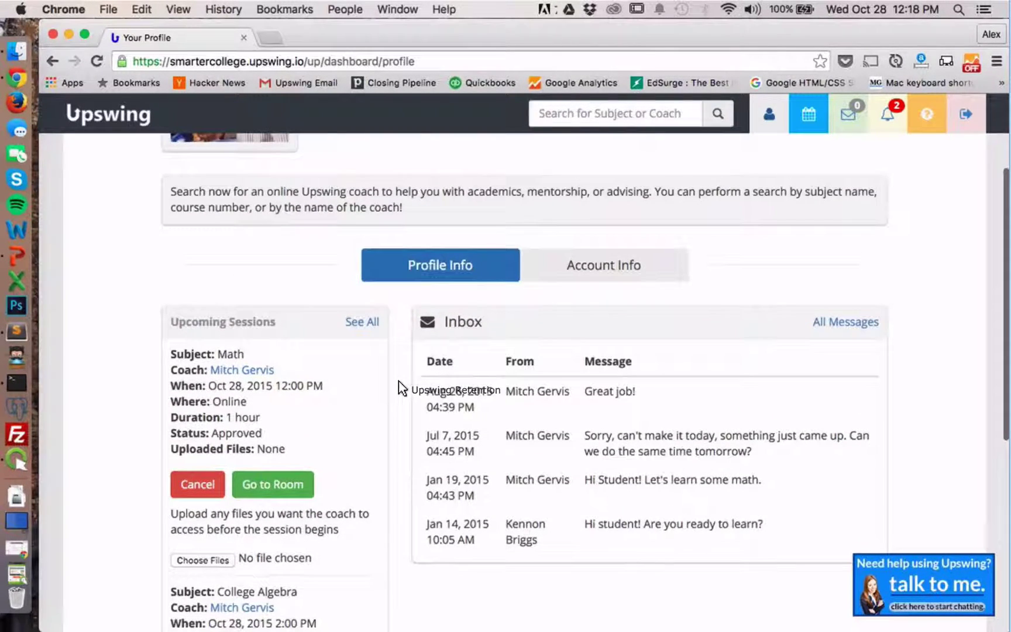
pyautogui.scroll(3, 398, 381)
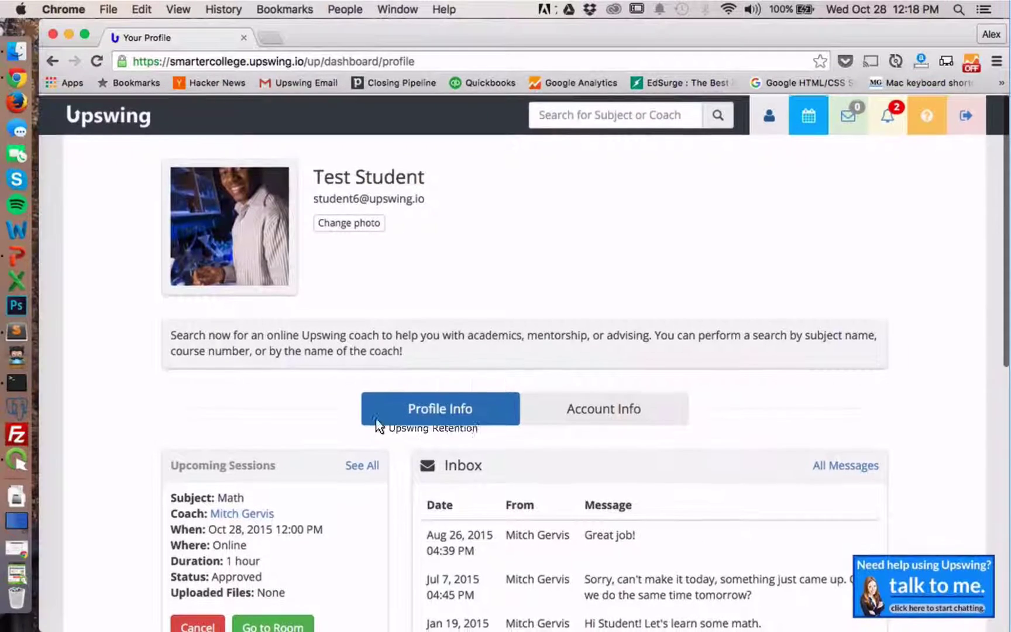
pyautogui.scroll(-1, 354, 451)
pyautogui.scroll(-2, 355, 449)
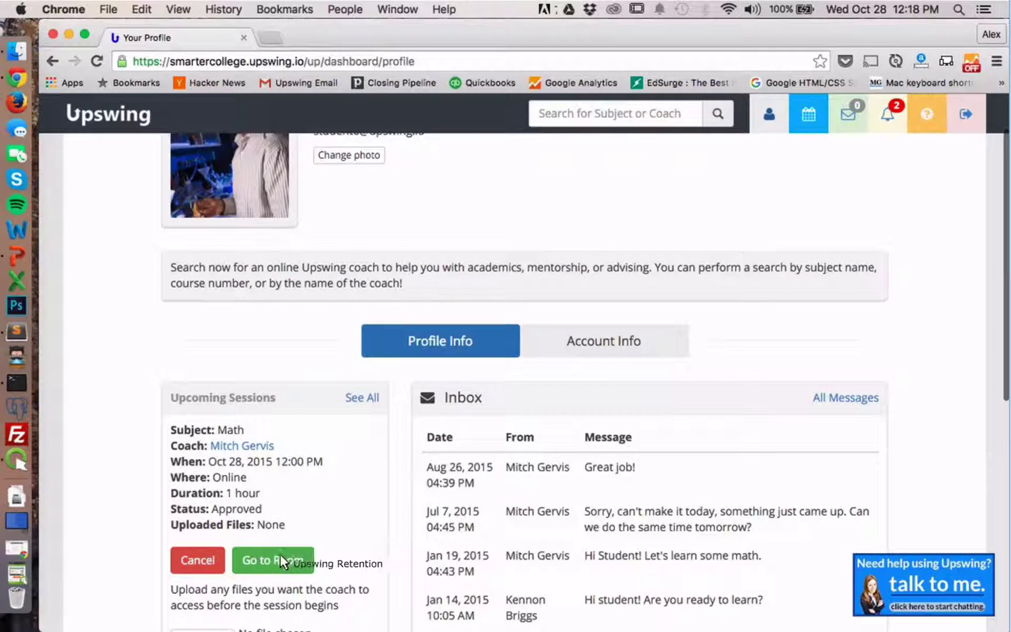
pyautogui.scroll(-4, 406, 462)
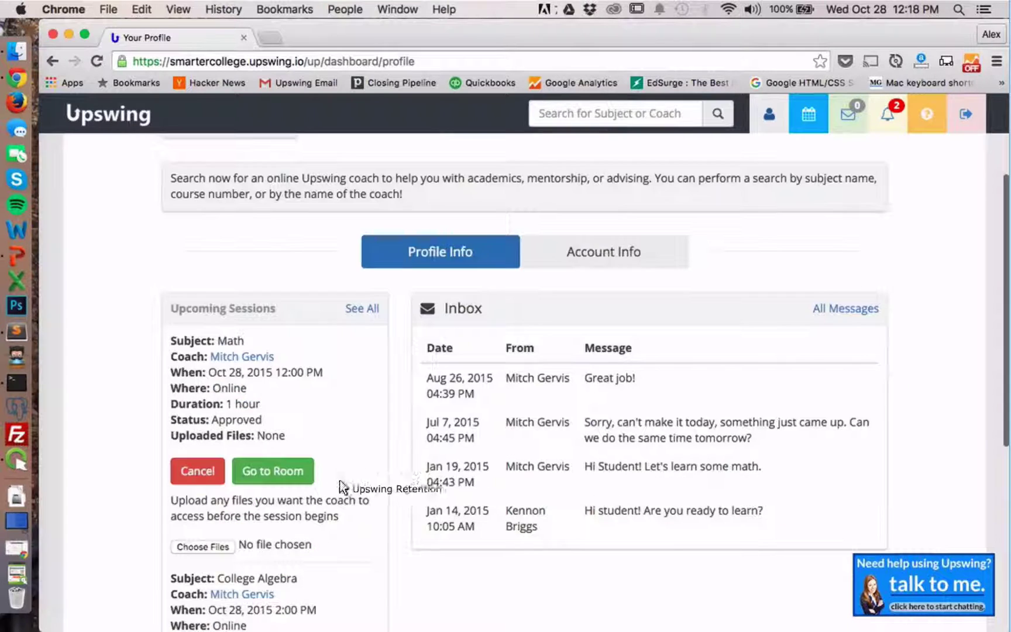
# Enter the online room of the approved Math session and allow access to the camera and microphone
pyautogui.click(275, 473)
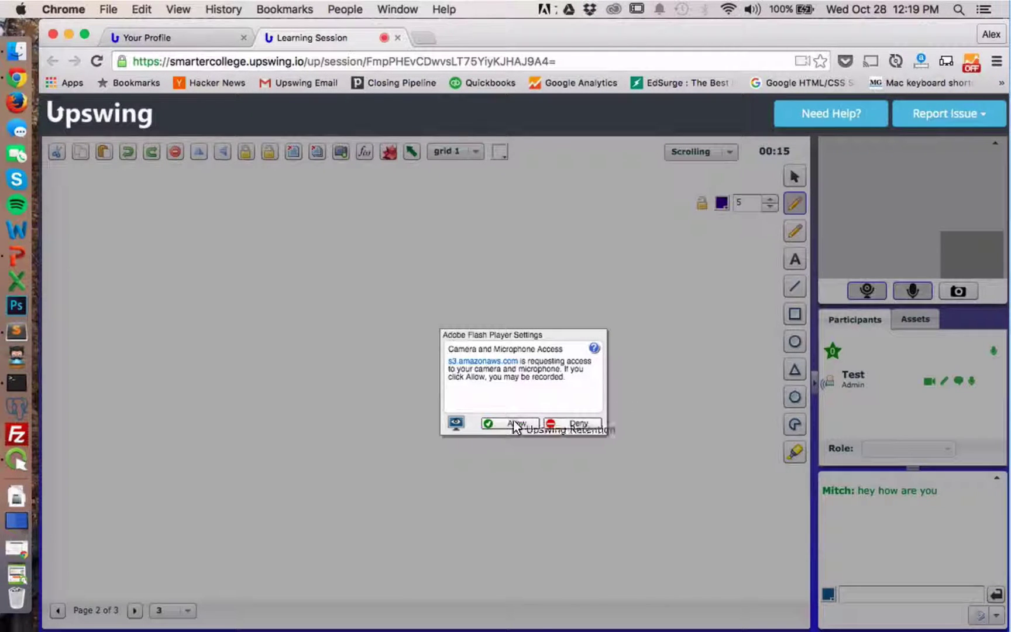
pyautogui.click(514, 423)
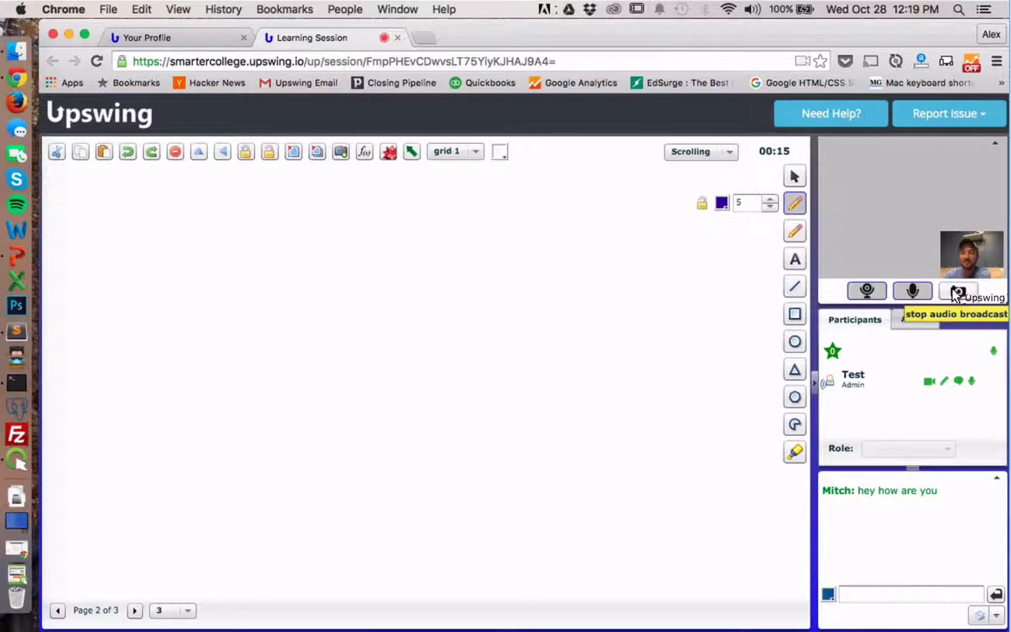
# Stop the webcam and microphone broadcasts and send the chat message "Hello!" to the coach
pyautogui.click(871, 291)
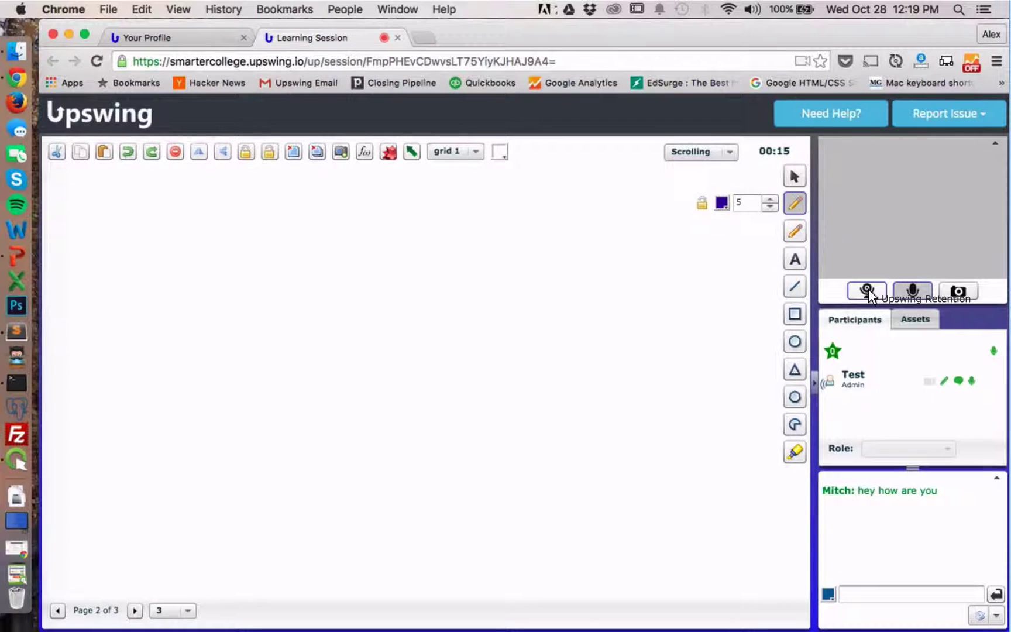
pyautogui.click(868, 292)
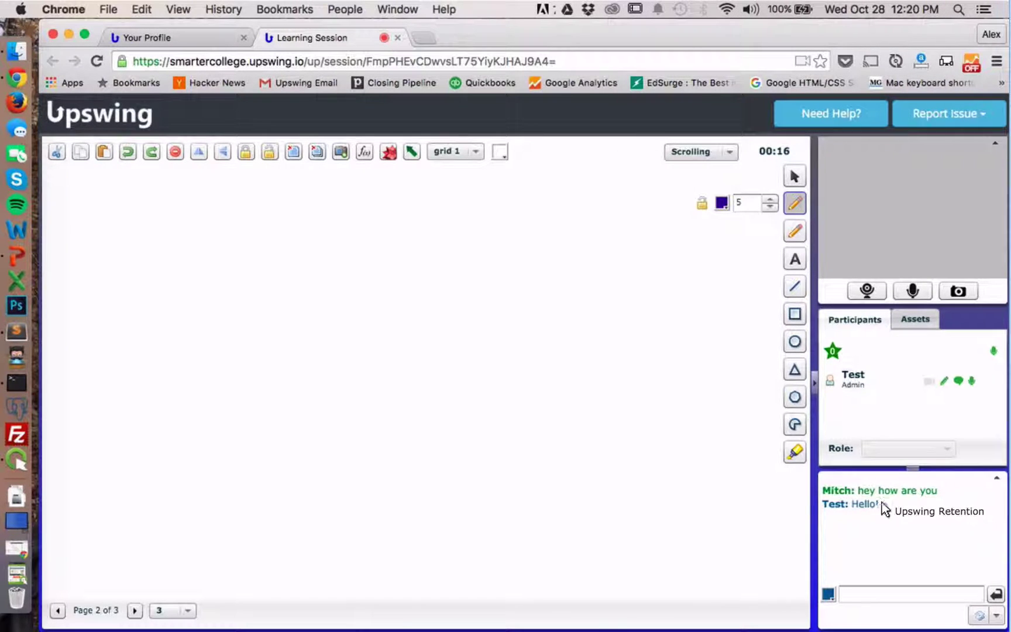
pyautogui.click(871, 594)
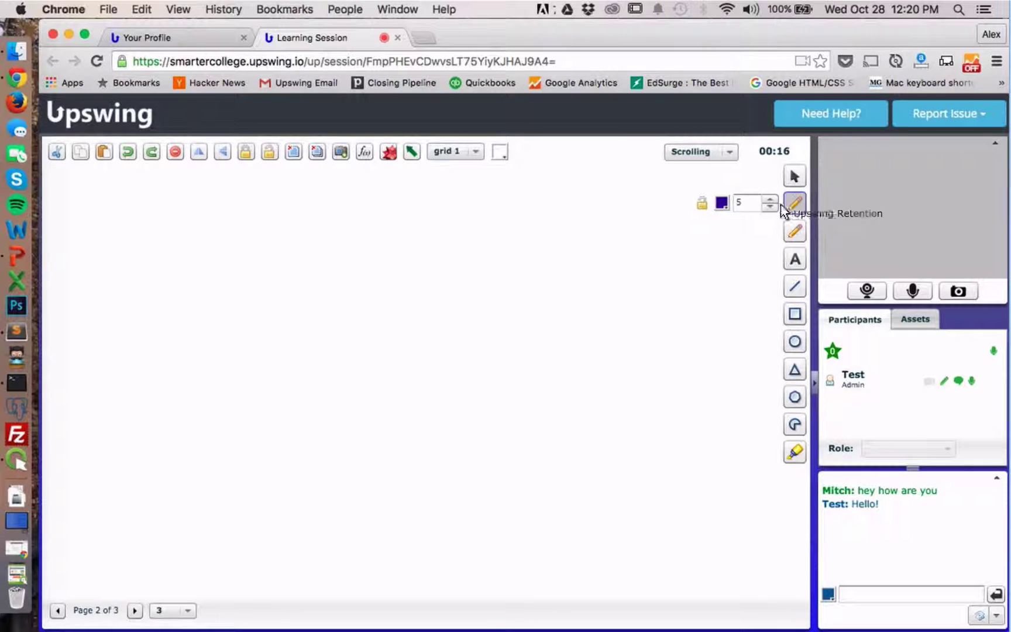
# Draw a looping dark blue pencil stroke of width 5 on the whiteboard and view the session's assets and image upload option
pyautogui.moveTo(404, 201)
pyautogui.mouseDown()
pyautogui.moveTo(429, 220)
pyautogui.moveTo(508, 201)
pyautogui.moveTo(627, 197)
pyautogui.mouseUp()
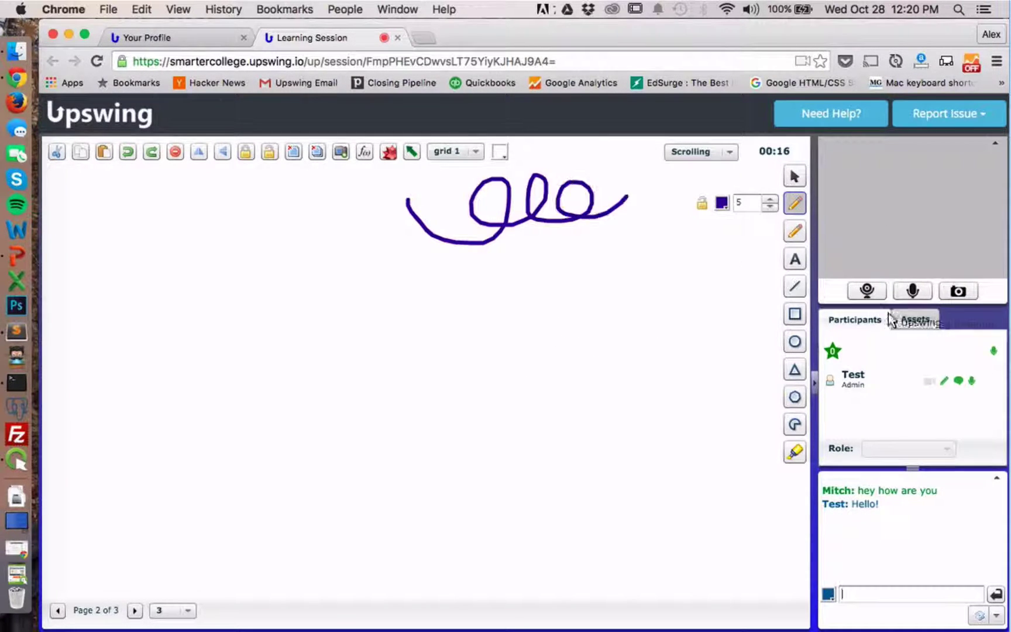
pyautogui.click(915, 319)
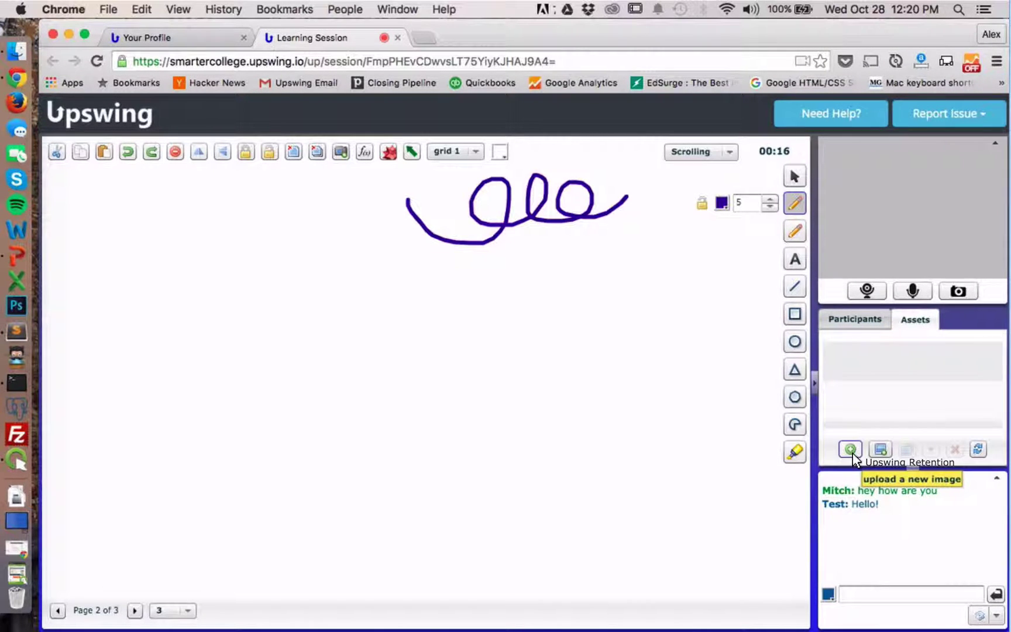
pyautogui.moveTo(853, 453)
pyautogui.mouseDown()
pyautogui.moveTo(862, 409)
pyautogui.moveTo(860, 447)
pyautogui.moveTo(651, 396)
pyautogui.moveTo(394, 234)
pyautogui.moveTo(542, 271)
pyautogui.moveTo(830, 315)
pyautogui.moveTo(853, 323)
pyautogui.moveTo(647, 339)
pyautogui.moveTo(140, 282)
pyautogui.moveTo(396, 273)
pyautogui.moveTo(393, 316)
pyautogui.moveTo(118, 573)
pyautogui.moveTo(56, 606)
pyautogui.moveTo(64, 617)
pyautogui.moveTo(129, 616)
pyautogui.moveTo(255, 492)
pyautogui.moveTo(326, 383)
pyautogui.moveTo(300, 394)
pyautogui.moveTo(433, 213)
pyautogui.moveTo(383, 272)
pyautogui.moveTo(502, 284)
pyautogui.moveTo(746, 341)
pyautogui.moveTo(803, 438)
pyautogui.moveTo(778, 439)
pyautogui.mouseUp()
# Draw a horizontal yellow highlighter stroke of width 8 below the pencil scribble and return to the selection tool
pyautogui.click(790, 449)
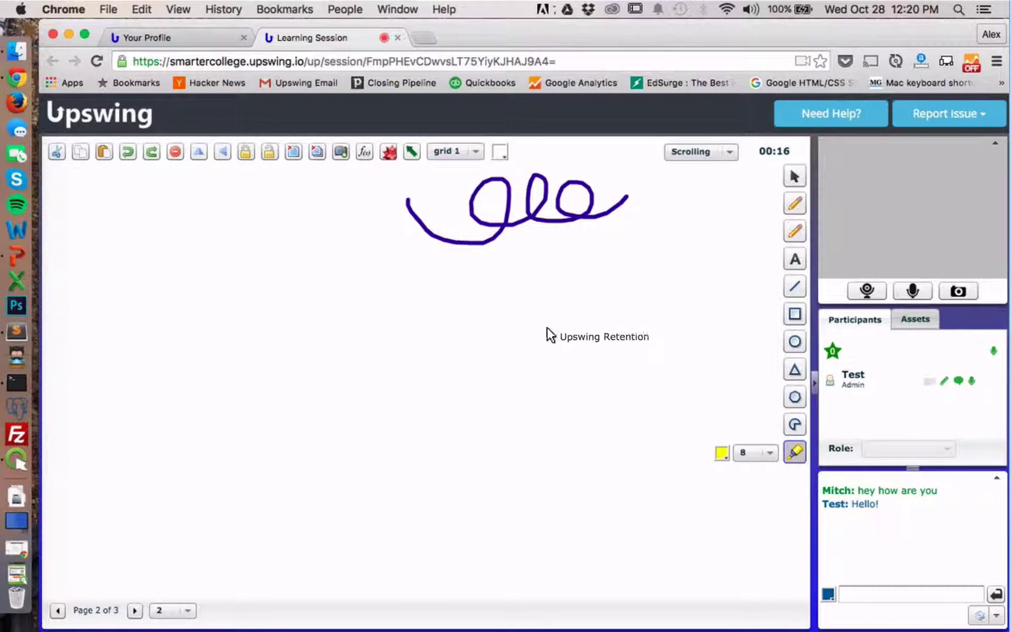
pyautogui.moveTo(503, 310); pyautogui.dragTo(683, 299)
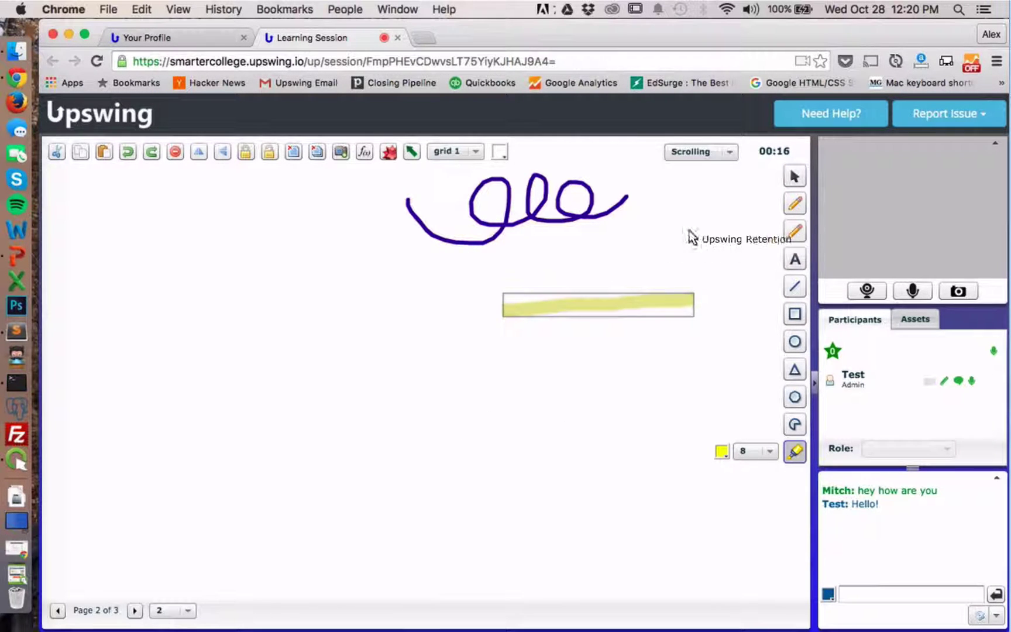
pyautogui.click(792, 177)
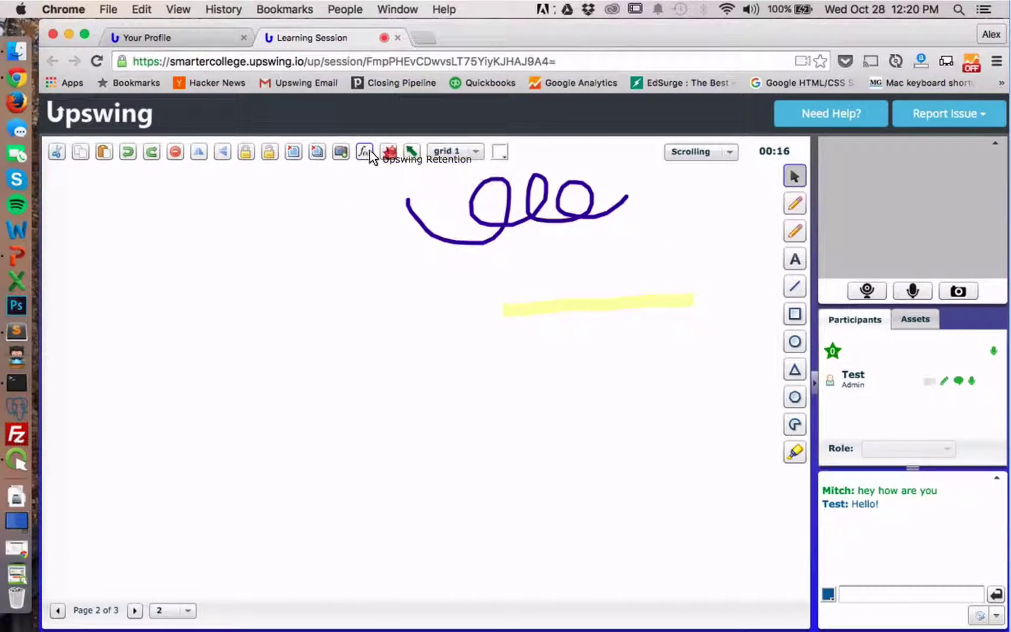
# View the whiteboard's background colors, leave the color unchanged, and apply the grid 3 background
pyautogui.click(500, 154)
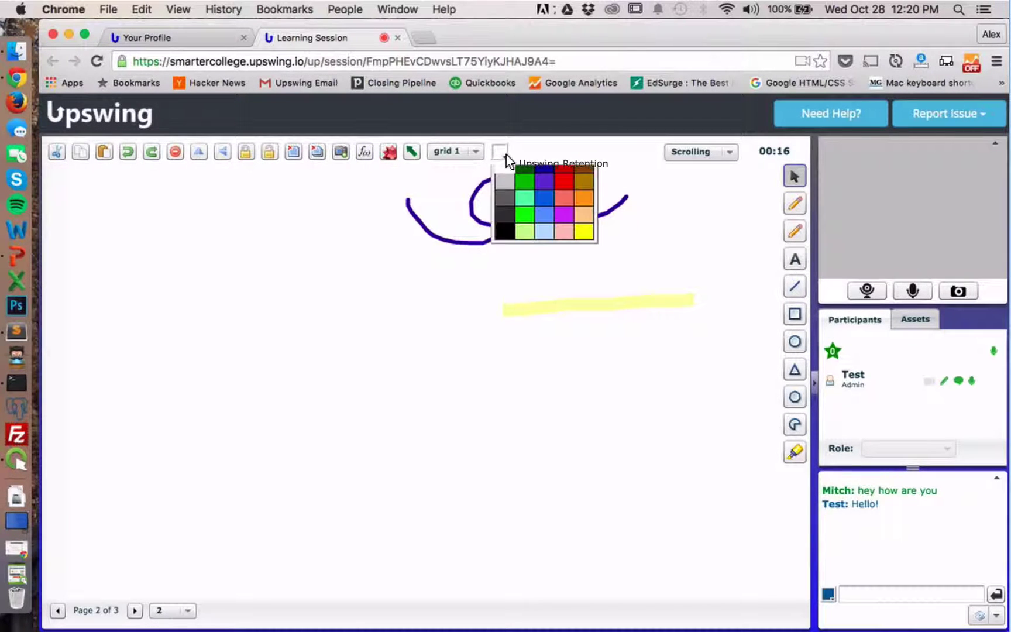
pyautogui.click(476, 151)
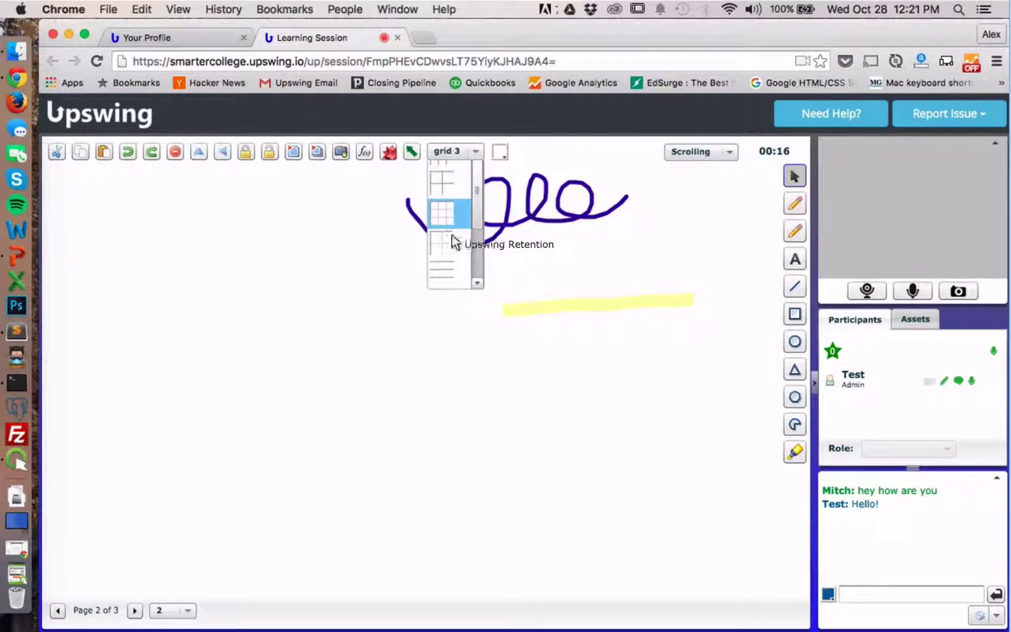
pyautogui.click(455, 240)
# Add the Equation Editor's sample LaTeX formula for M_1 to the whiteboard, close the editor and deselect the formula
pyautogui.click(365, 152)
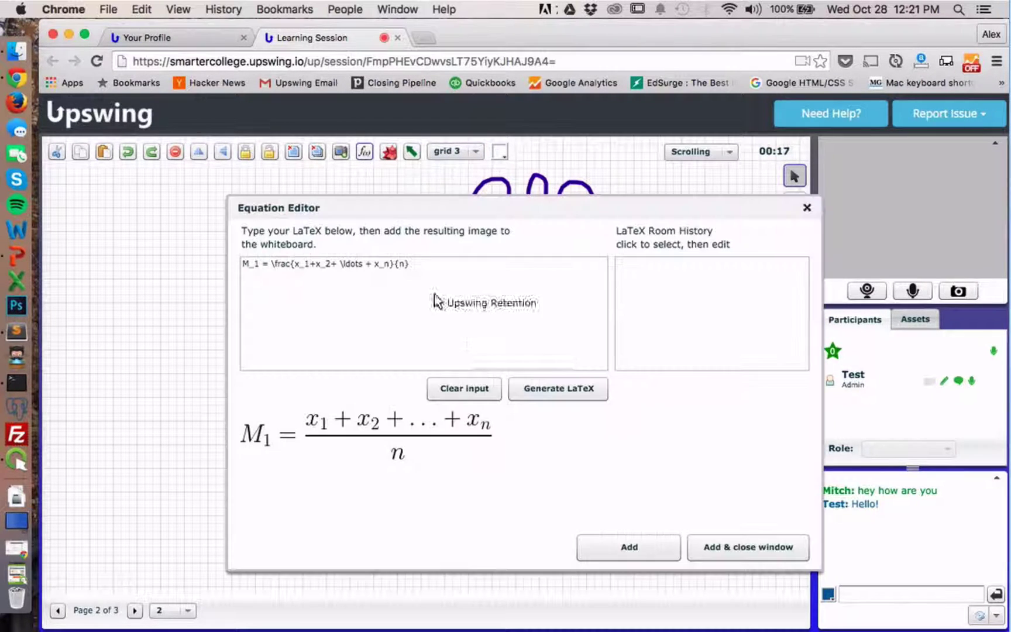
pyautogui.click(721, 547)
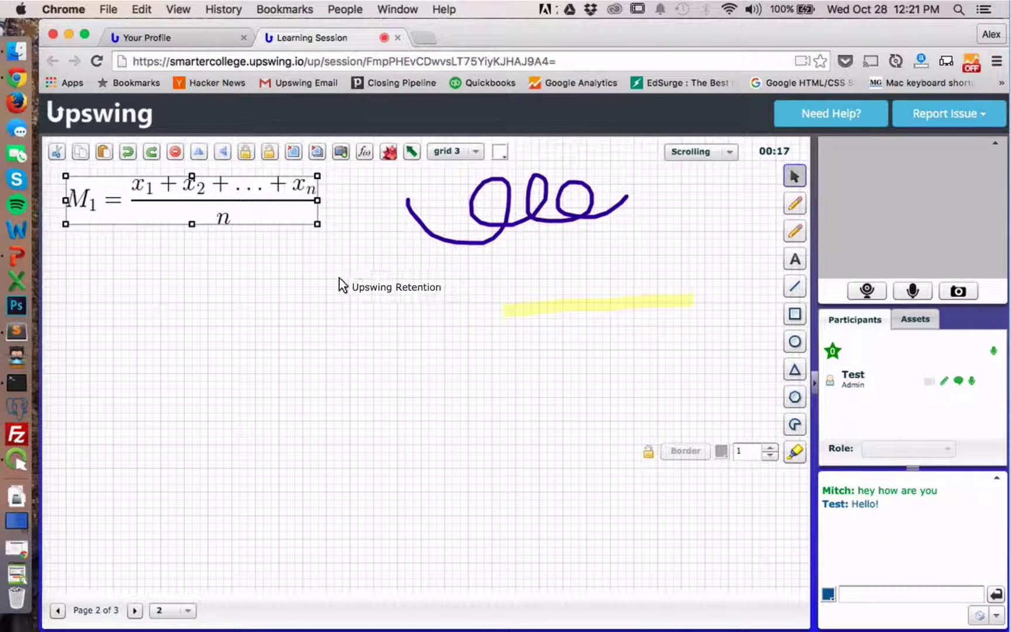
pyautogui.click(651, 229)
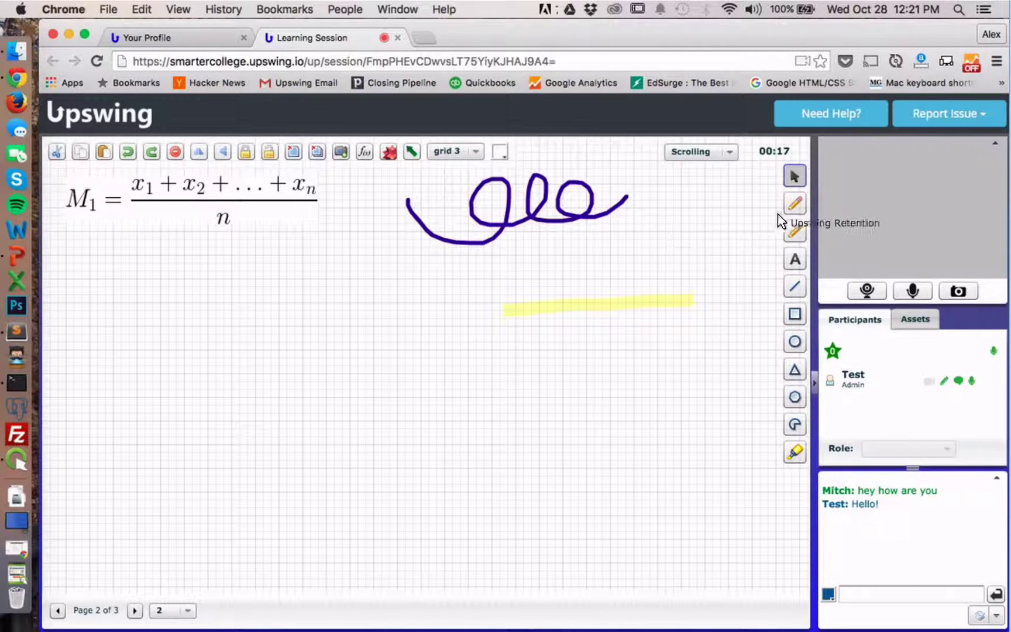
# View the options of the pencil and text tools and return to the selection tool
pyautogui.click(794, 204)
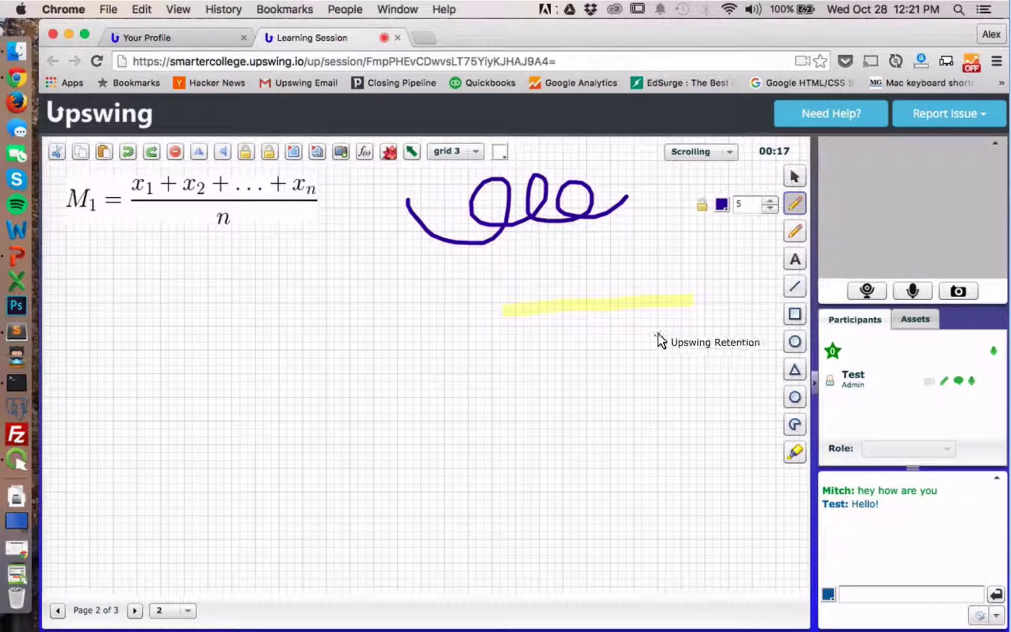
pyautogui.click(799, 259)
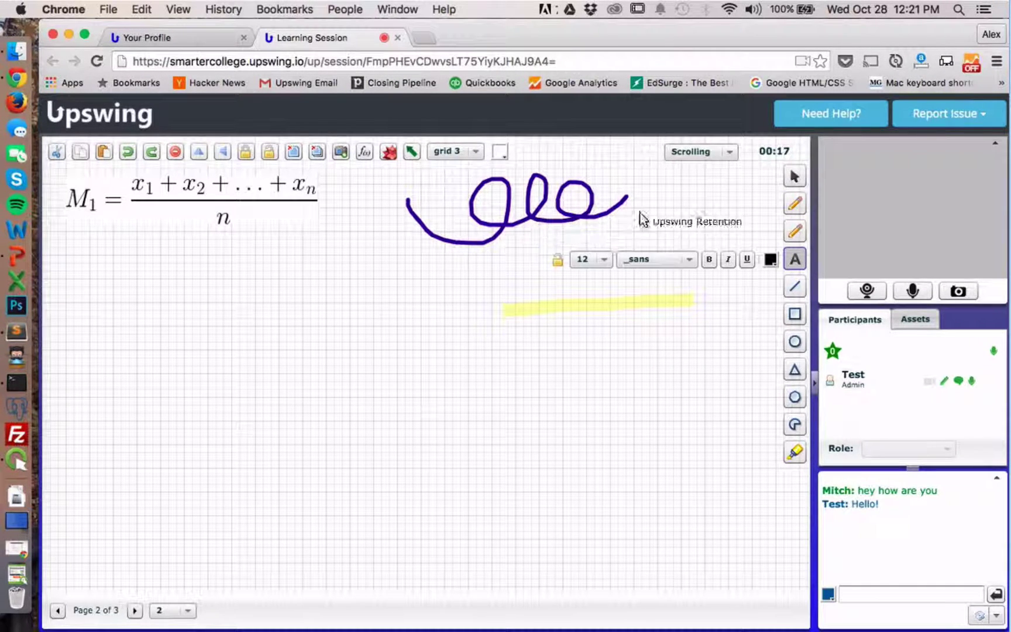
pyautogui.click(794, 176)
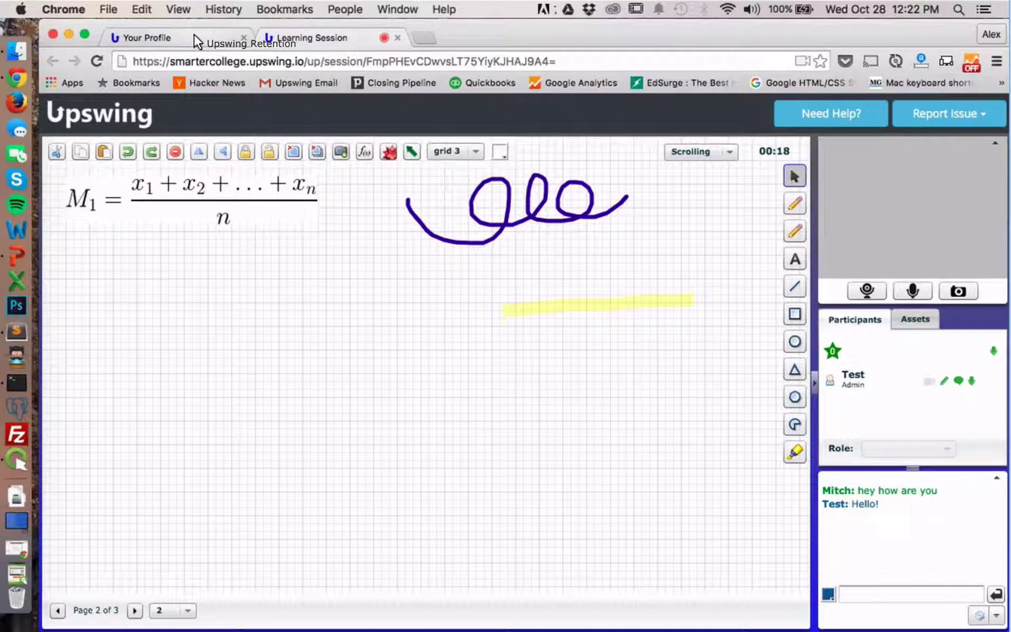
# Close the learning session room and return to the student's profile
pyautogui.click(219, 37)
pyautogui.click(322, 37)
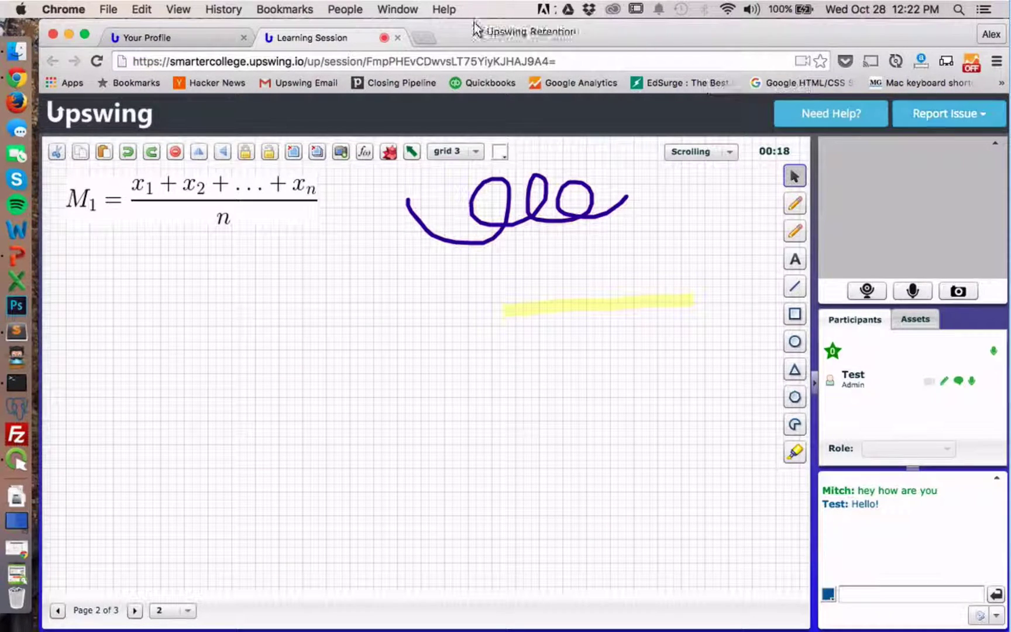
pyautogui.click(398, 38)
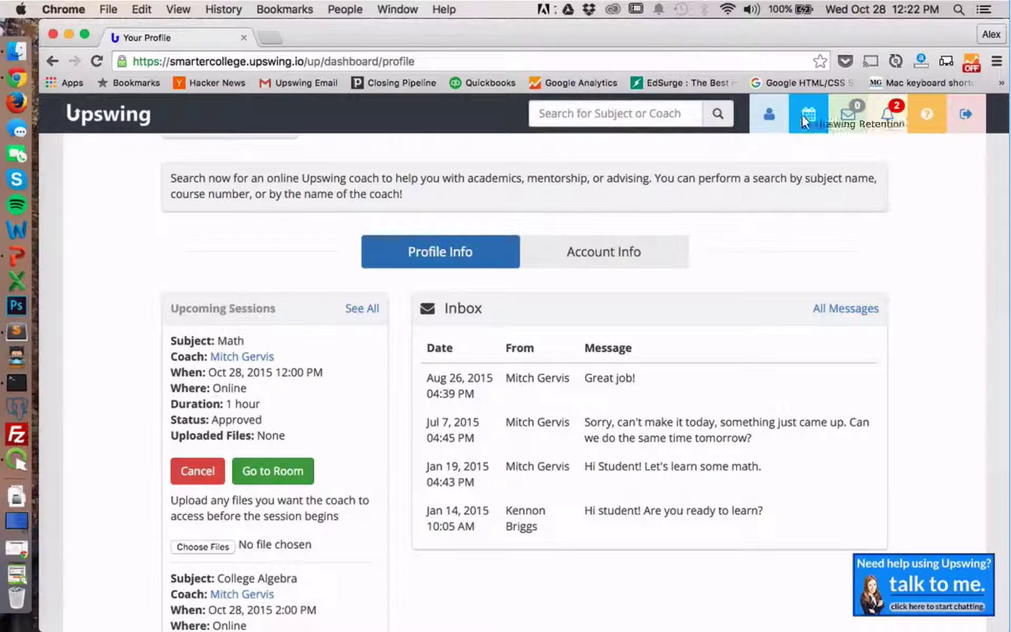
# Log out of the student account and log in with the coach's e-mail address and account password
pyautogui.click(974, 116)
pyautogui.click(595, 287)
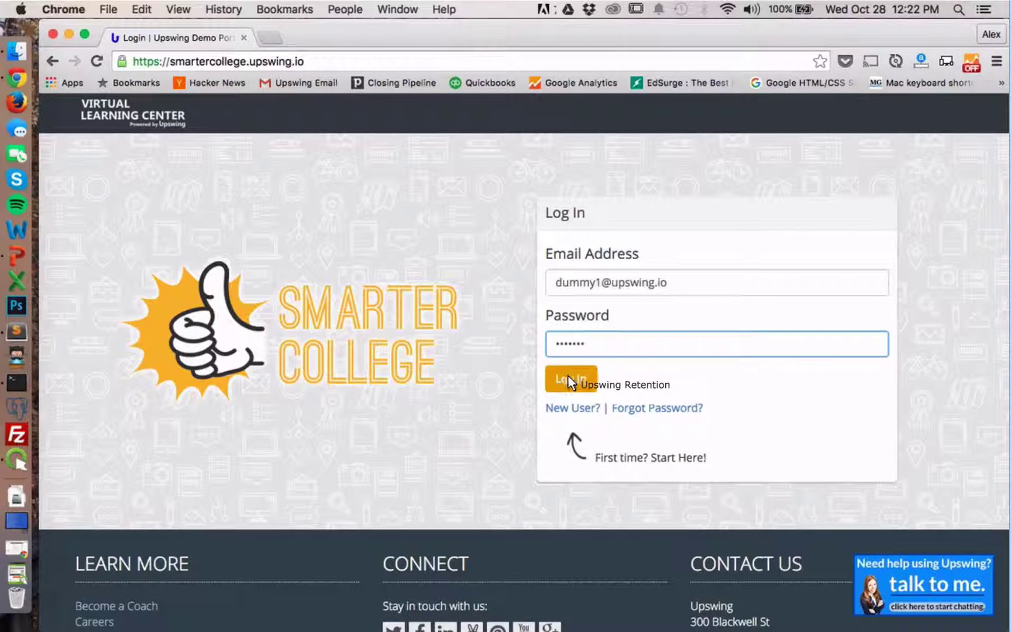
pyautogui.click(566, 379)
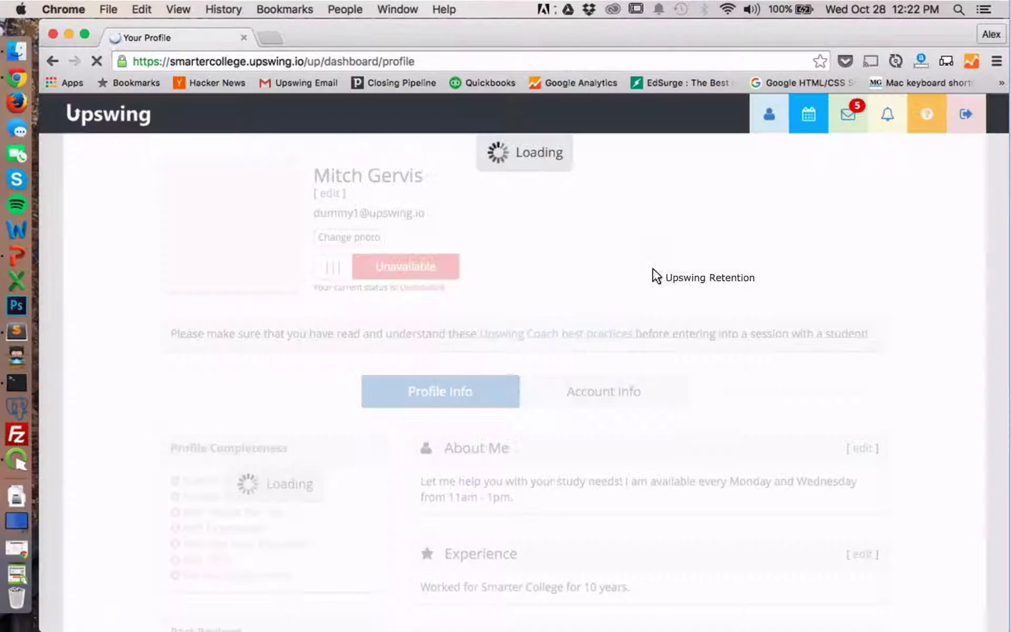
# Use the computer's current timezone, America/Chicago, and view the coach's profile information, past reviews and upcoming sessions
pyautogui.scroll(-5, 781, 253)
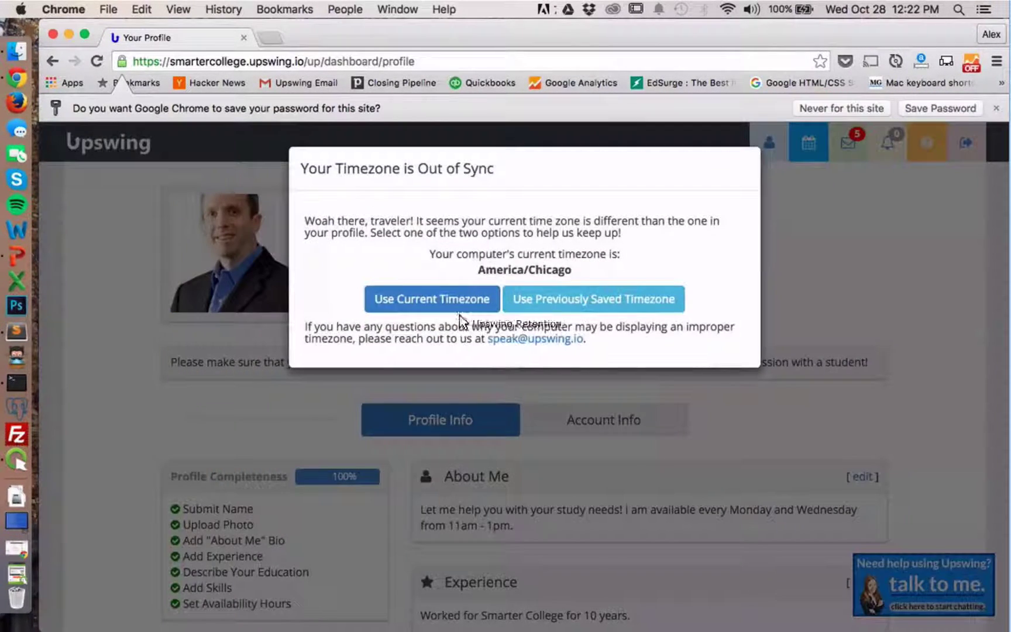
pyautogui.click(458, 302)
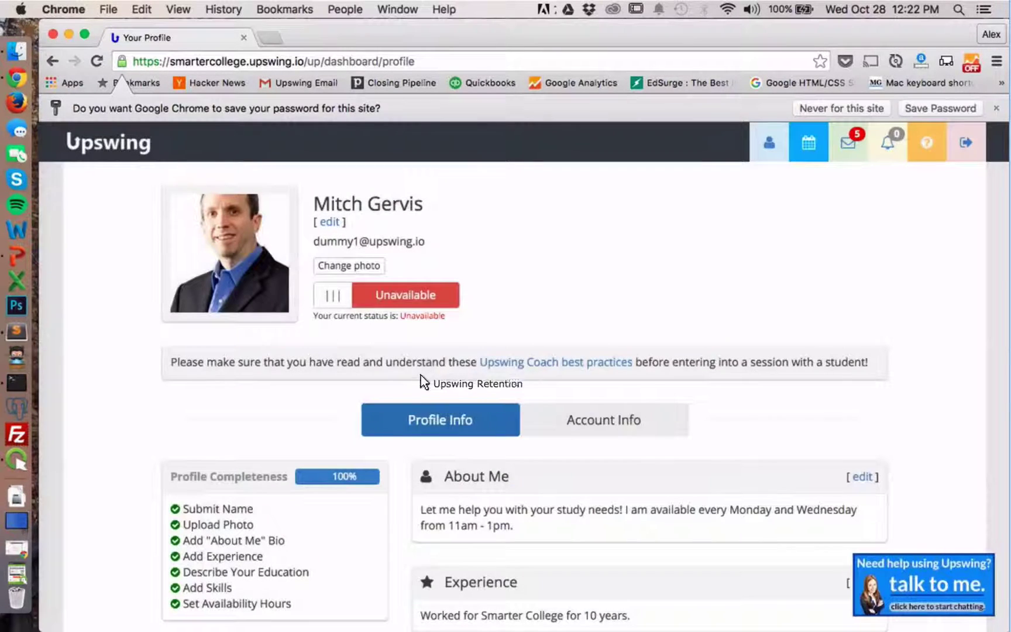
pyautogui.scroll(-10, 430, 363)
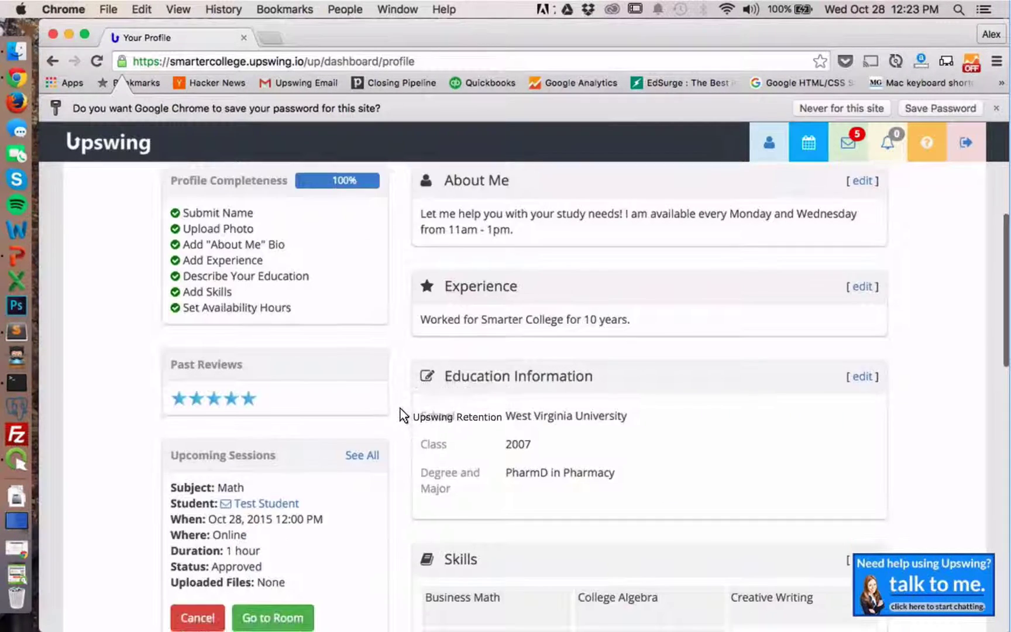
# Enter the upcoming online Math session's room with camera and microphone access allowed, and end the session
pyautogui.scroll(-1, 328, 480)
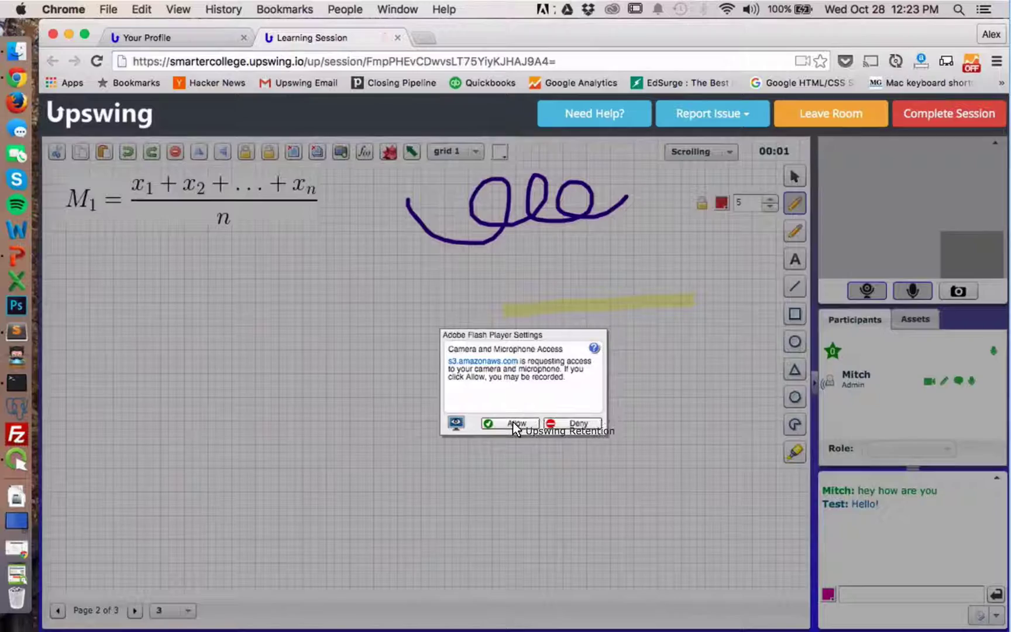
pyautogui.click(518, 423)
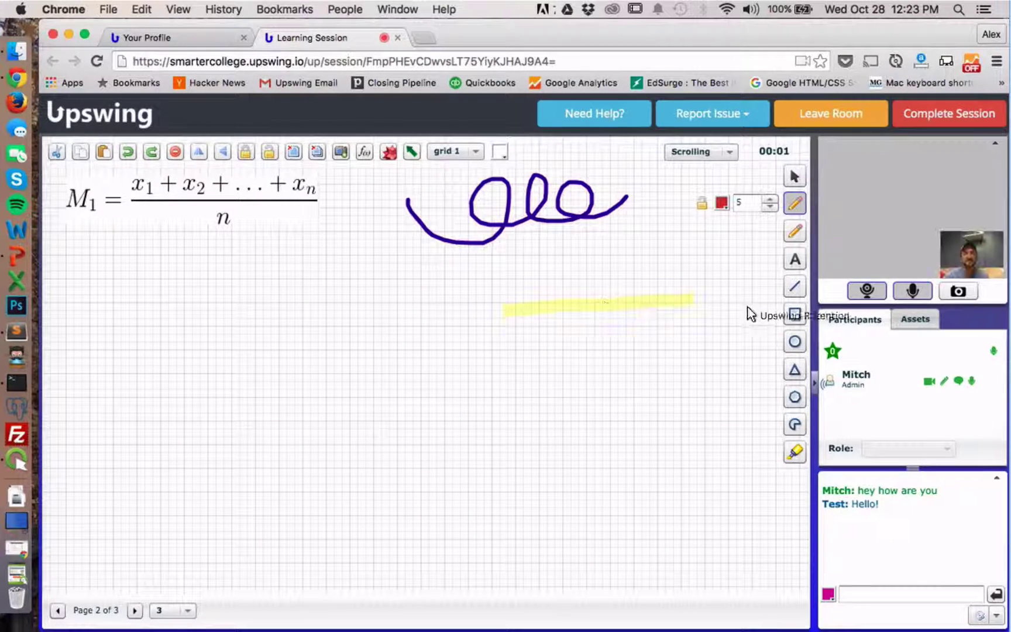
pyautogui.click(940, 111)
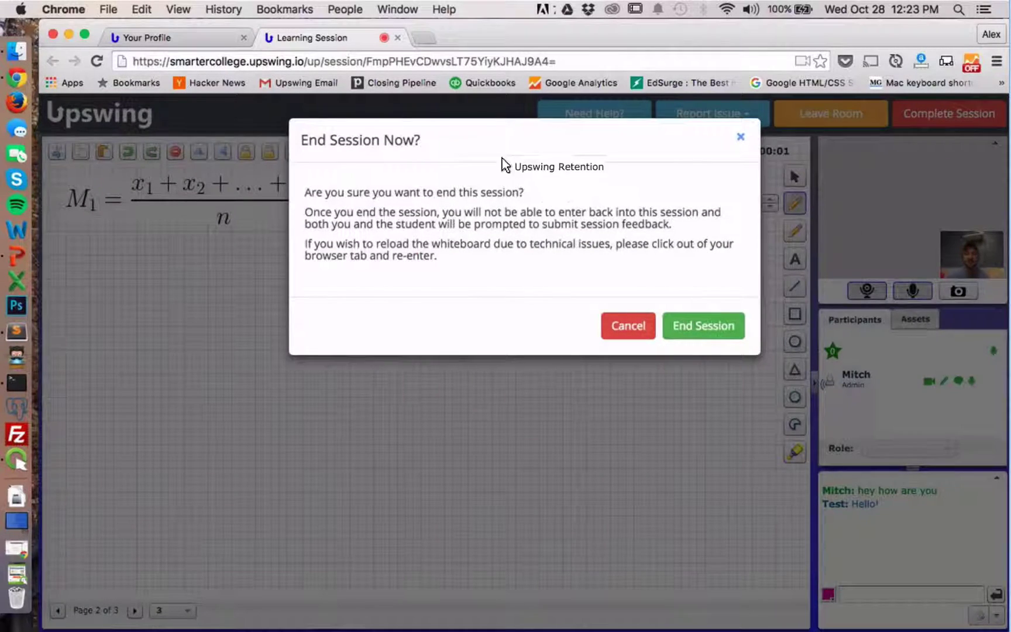
pyautogui.click(711, 333)
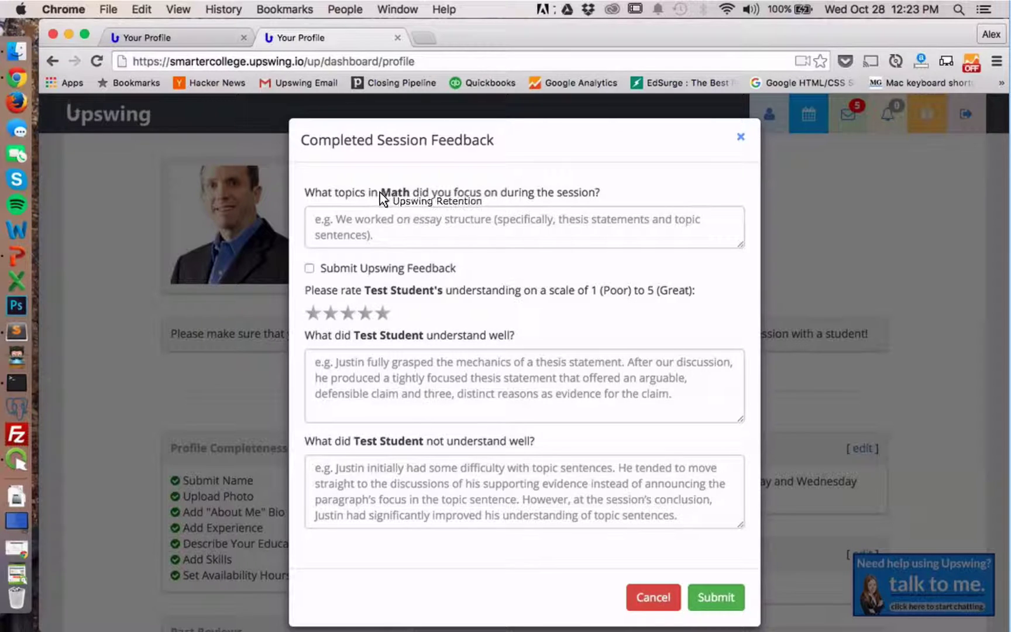
# Review the topic, rating and student understanding questions in the completed session feedback form and close it without submitting
pyautogui.click(391, 236)
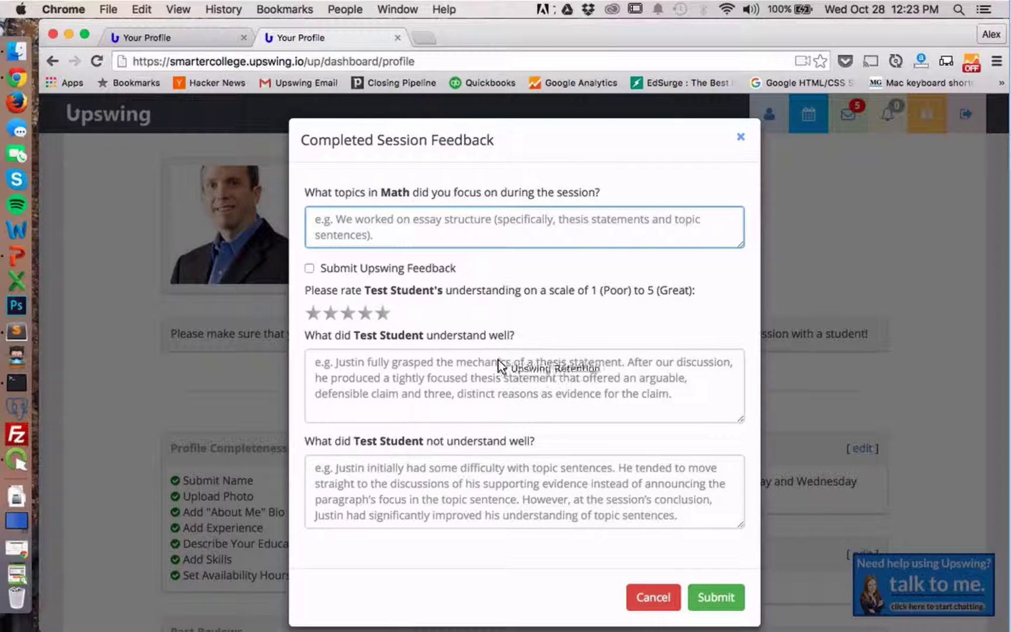
pyautogui.click(559, 398)
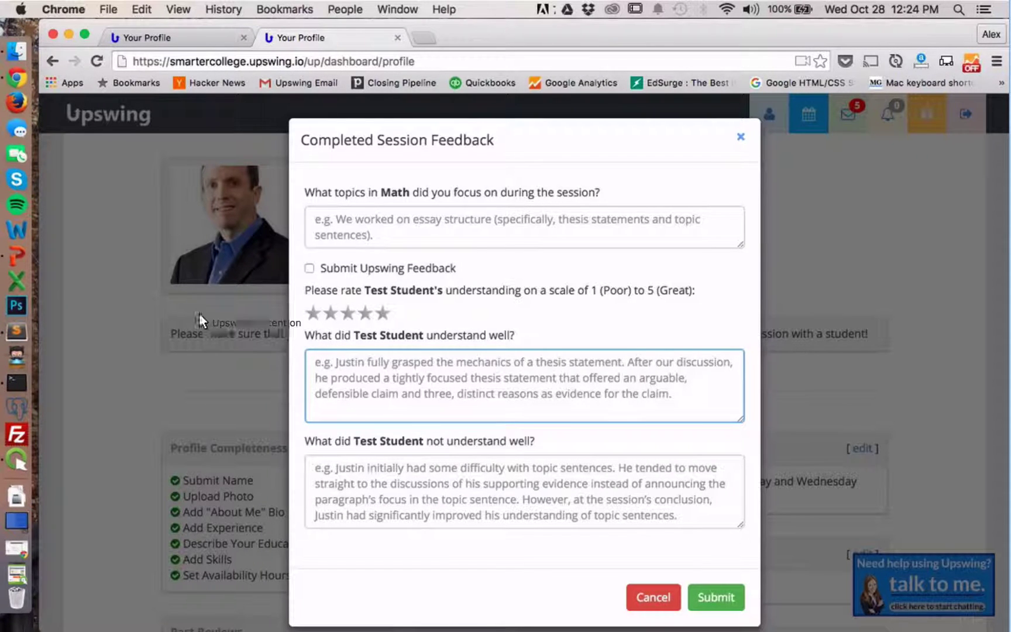
pyautogui.moveTo(234, 259); pyautogui.dragTo(688, 516)
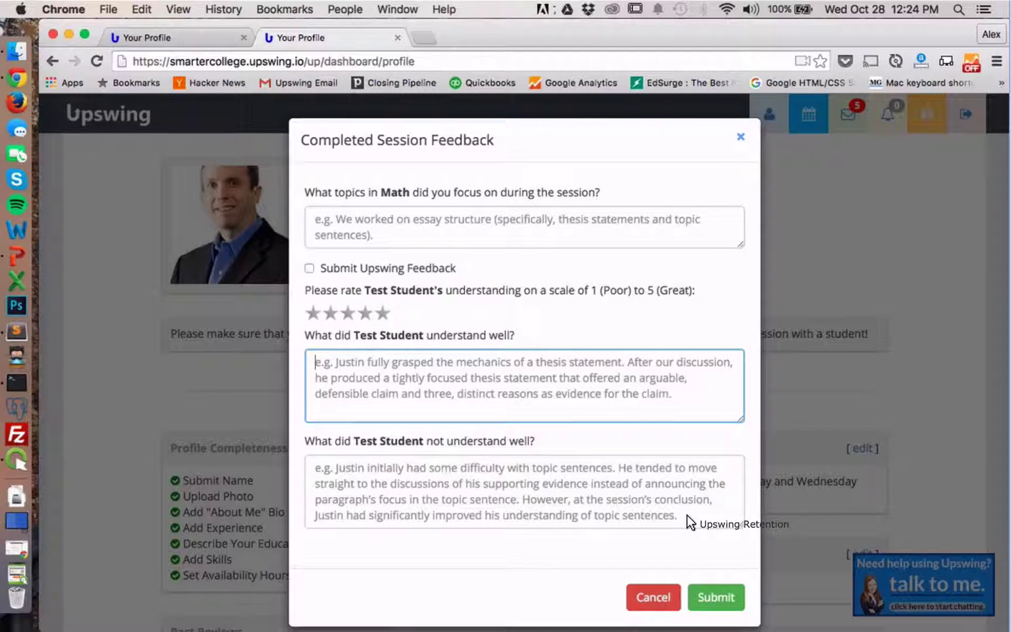
pyautogui.moveTo(687, 516); pyautogui.dragTo(556, 388)
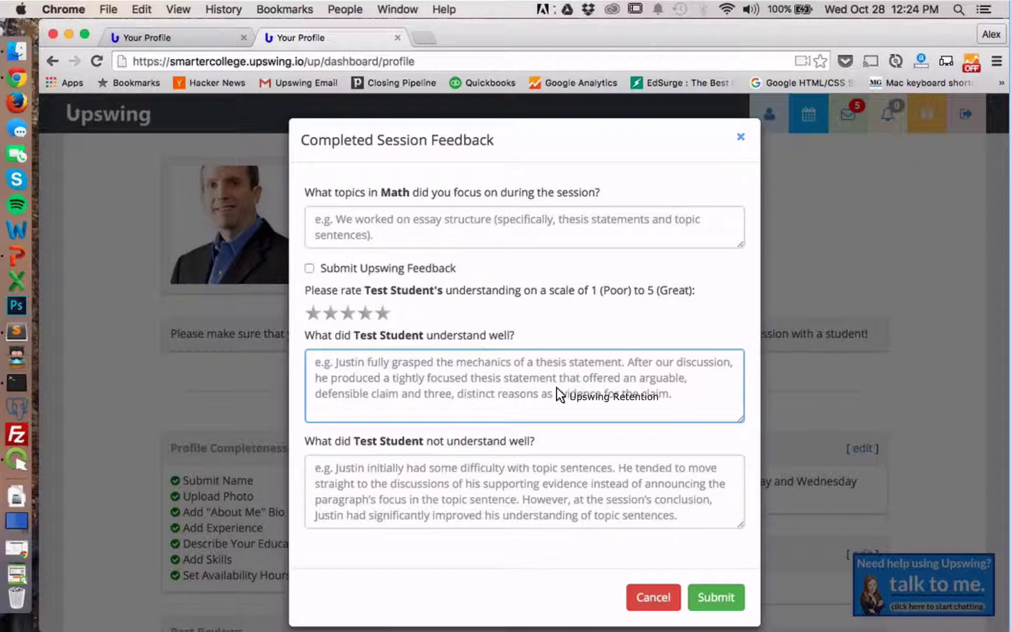
pyautogui.moveTo(556, 388); pyautogui.dragTo(741, 138)
pyautogui.click(740, 139)
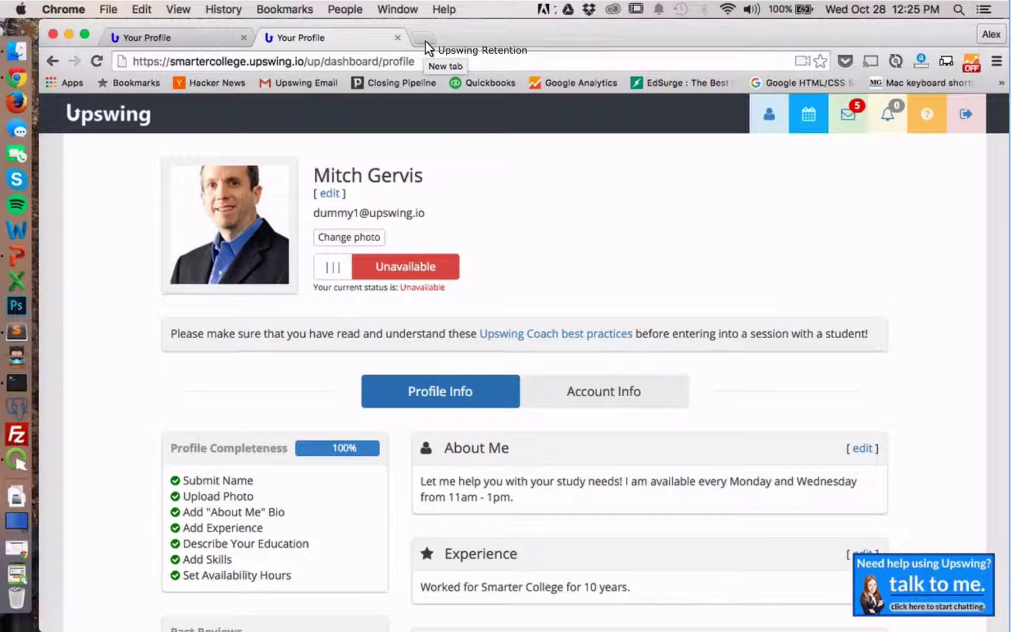
# Log out of the coach account and log in with the administrator's e-mail address and account password
pyautogui.scroll(-5, 547, 226)
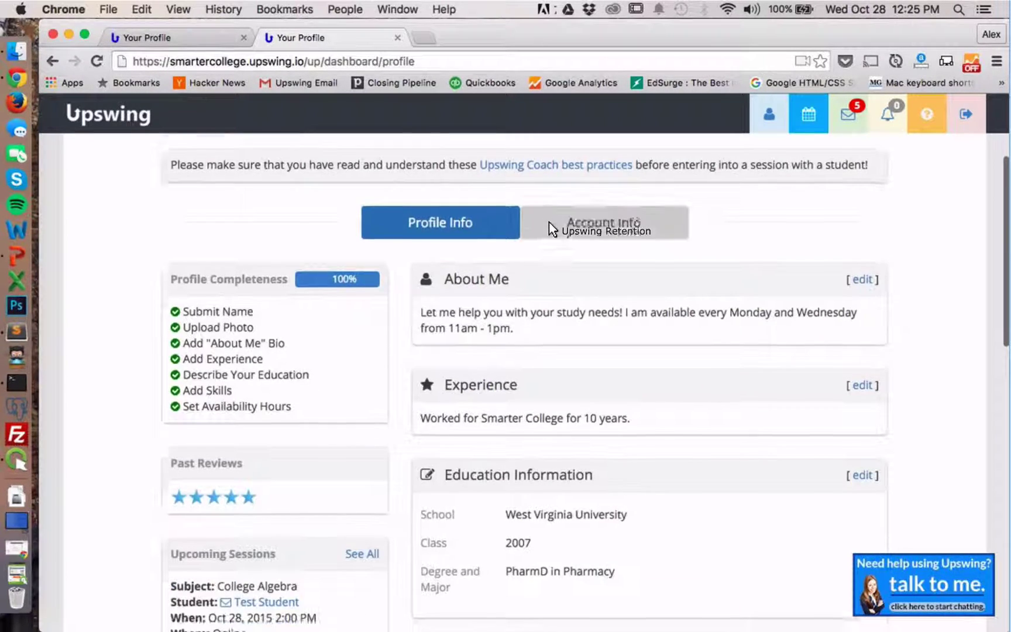
pyautogui.scroll(2, 550, 229)
pyautogui.scroll(3, 549, 227)
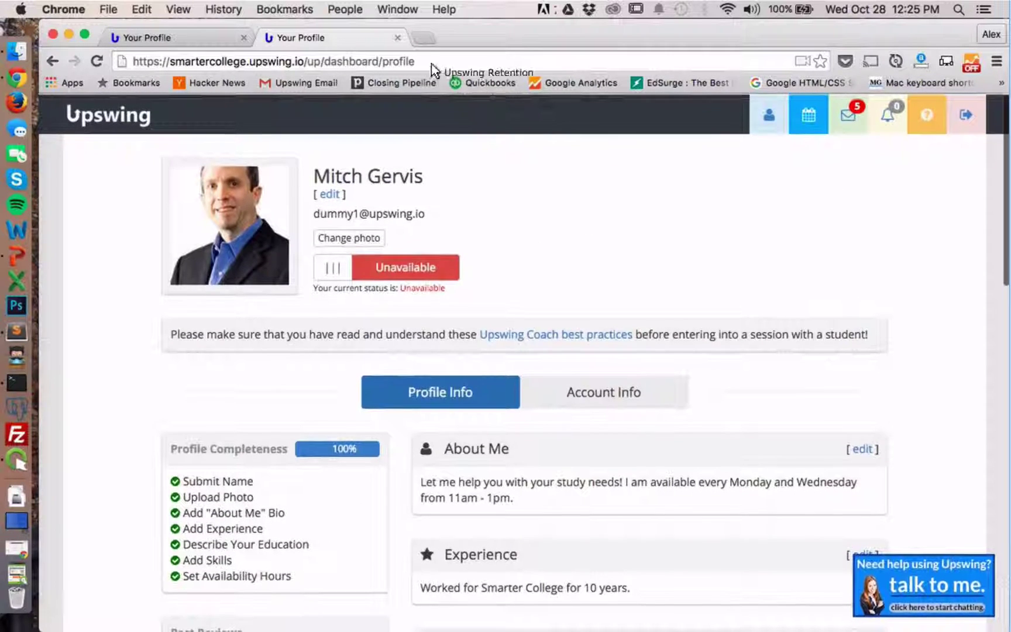
pyautogui.click(422, 38)
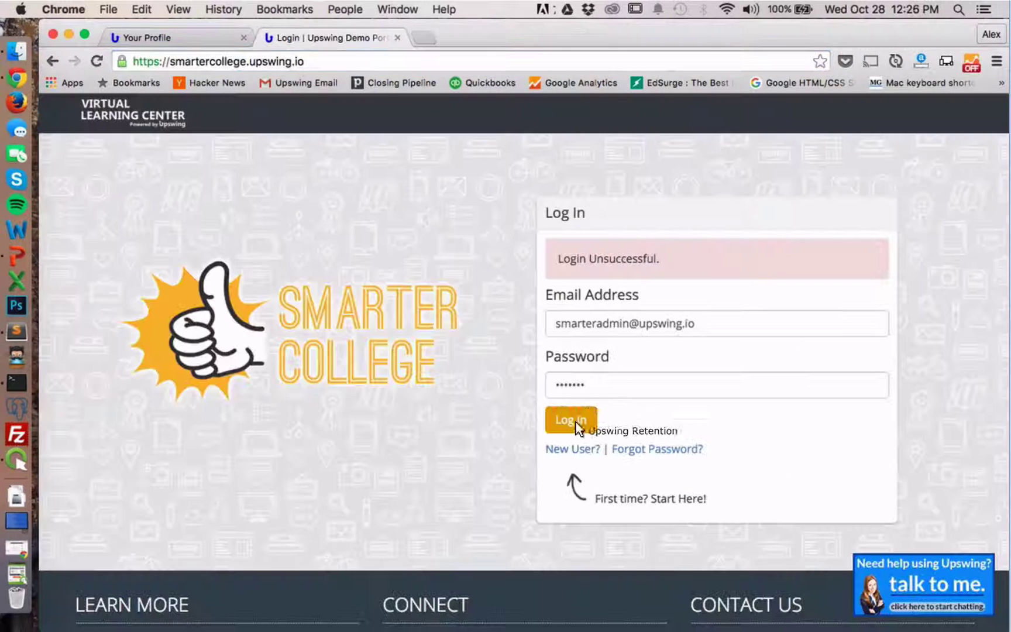
pyautogui.click(572, 420)
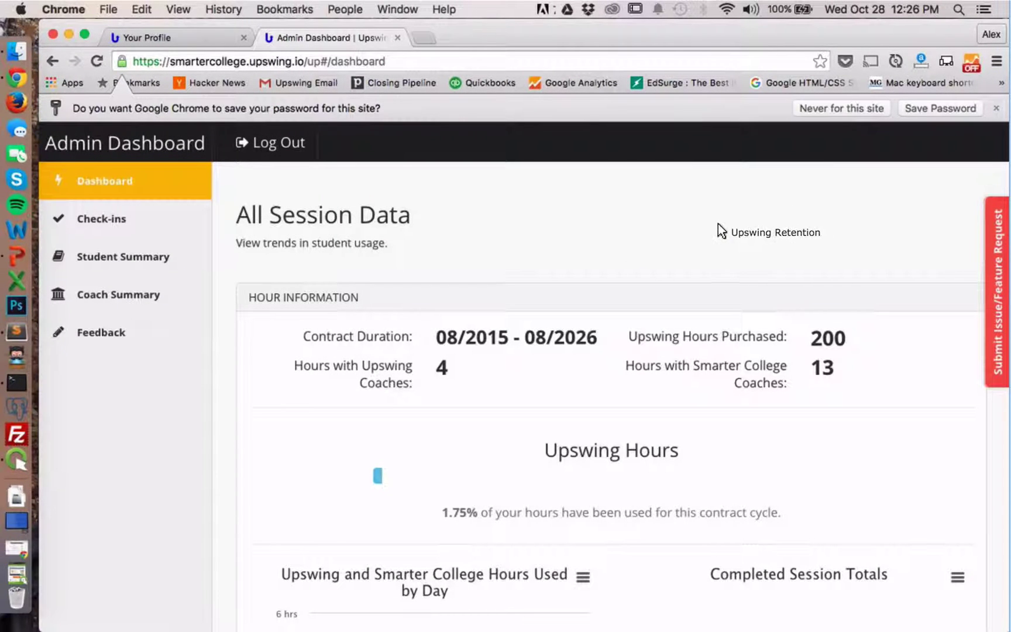
# Examine the dashboard's hour information, including contract duration, purchased and used hours, hours used by day and completed session totals
pyautogui.scroll(-5, 713, 230)
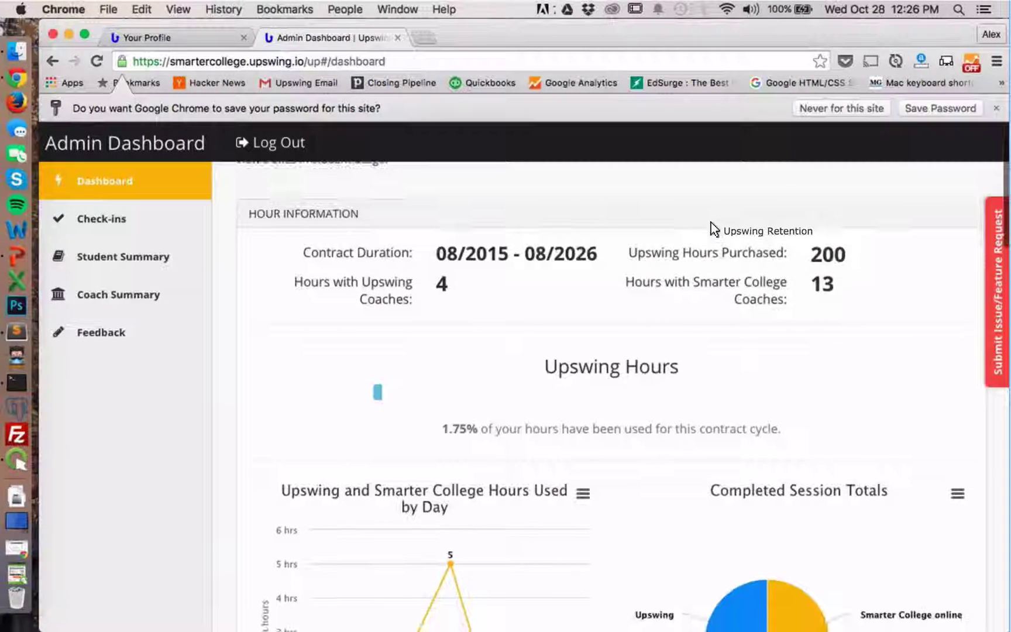
pyautogui.scroll(-5, 713, 230)
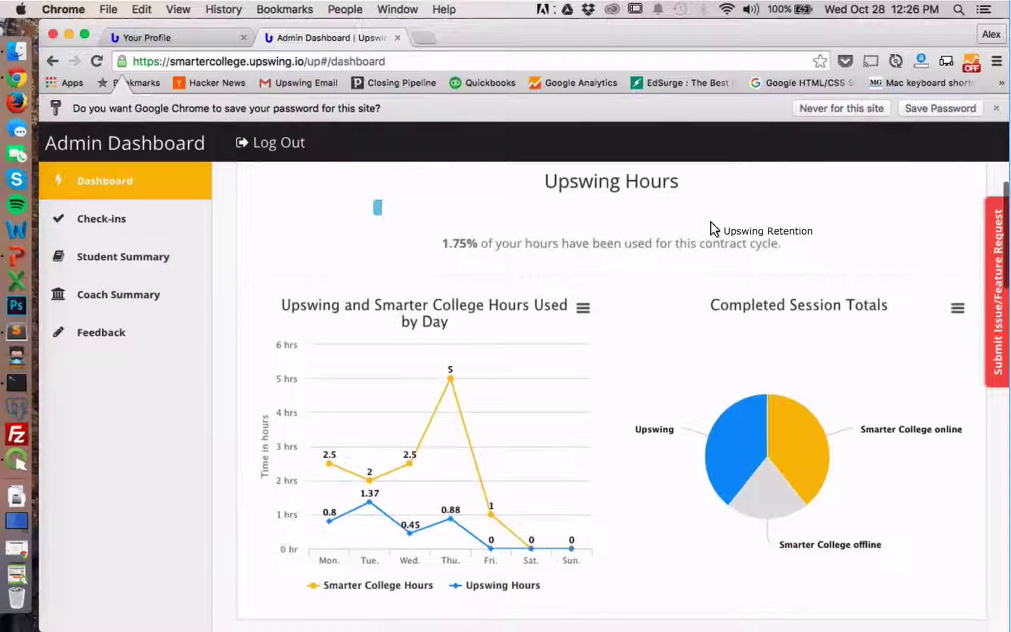
pyautogui.scroll(10, 713, 230)
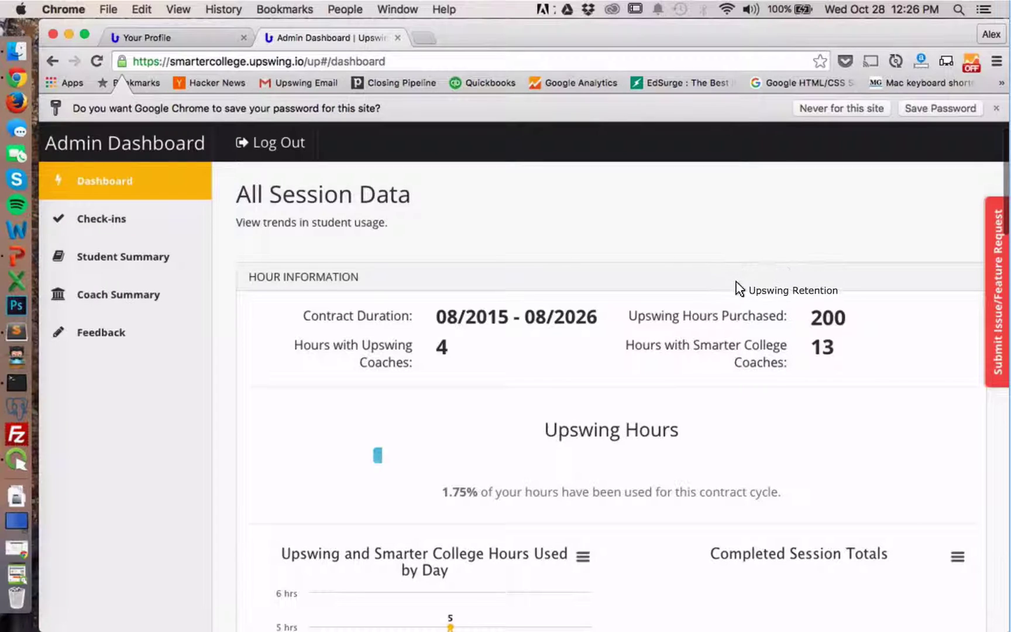
pyautogui.scroll(-4, 738, 289)
pyautogui.scroll(2, 739, 289)
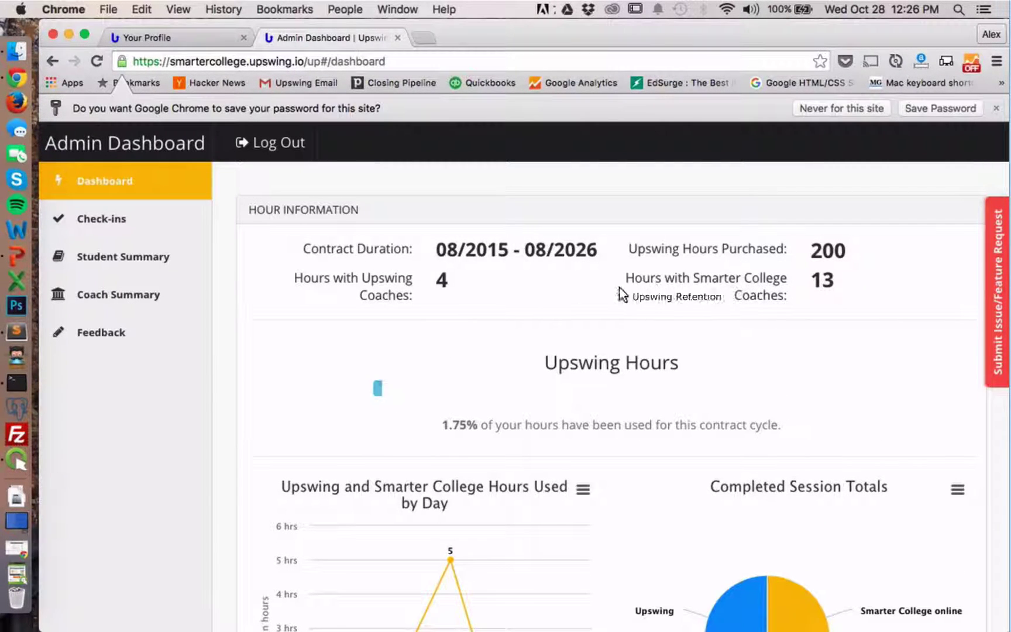
pyautogui.scroll(-2, 529, 287)
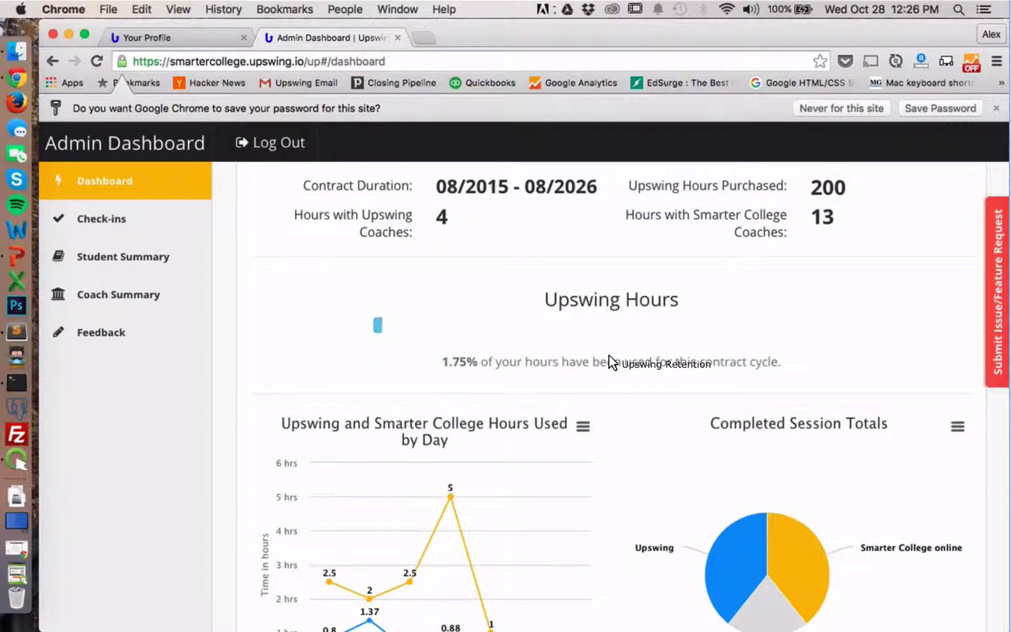
pyautogui.scroll(3, 612, 351)
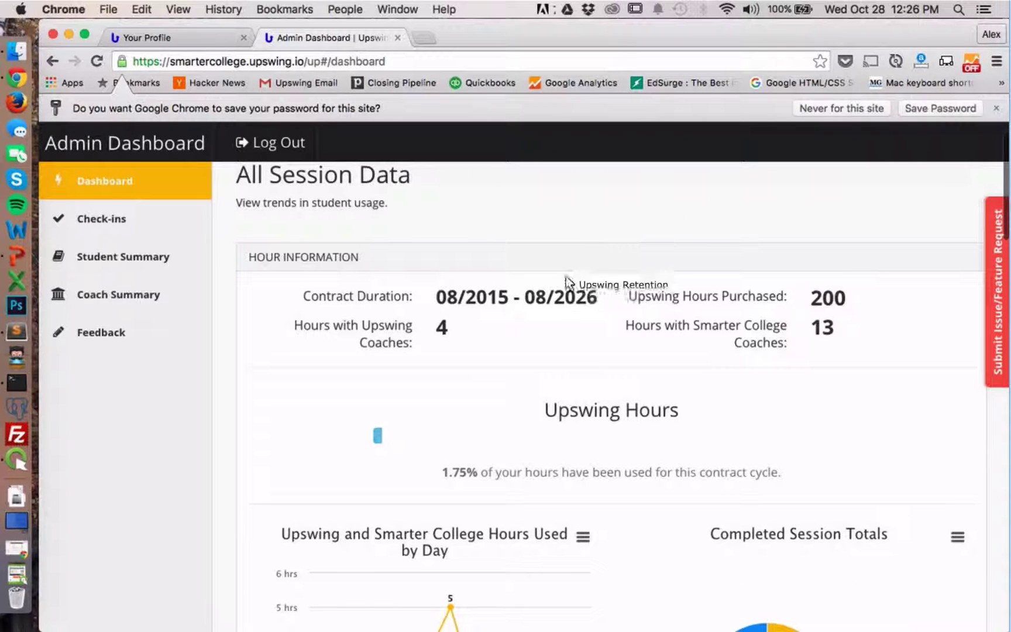
pyautogui.scroll(-3, 581, 333)
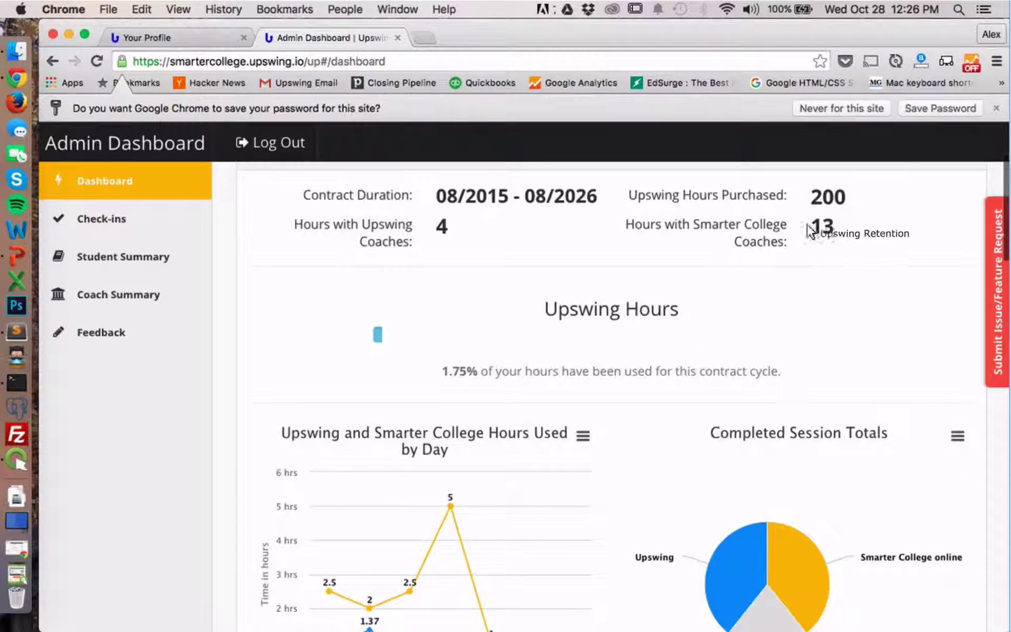
pyautogui.scroll(-3, 755, 307)
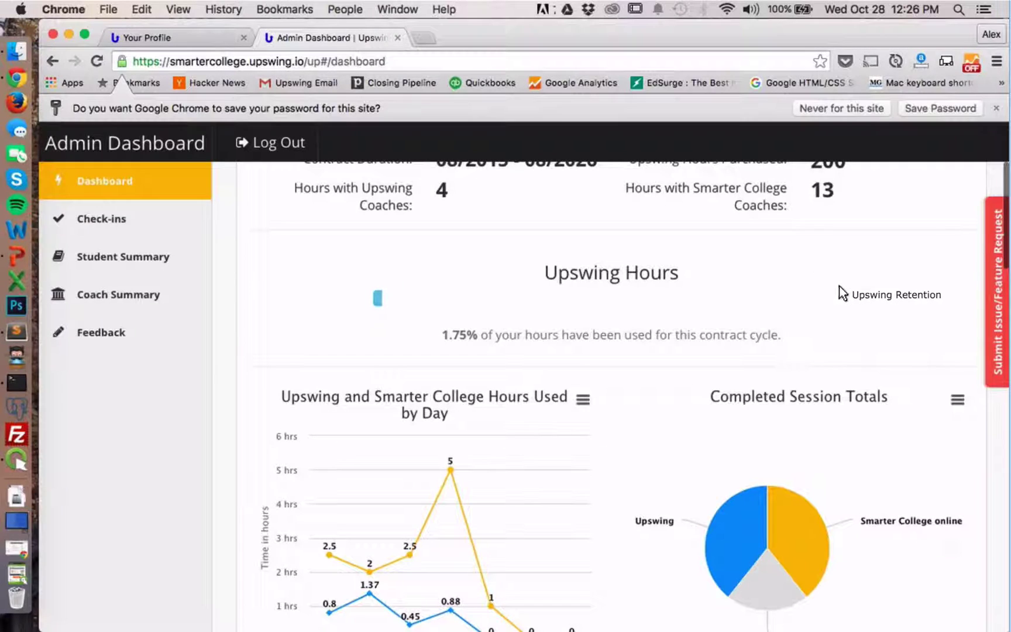
pyautogui.scroll(-3, 769, 337)
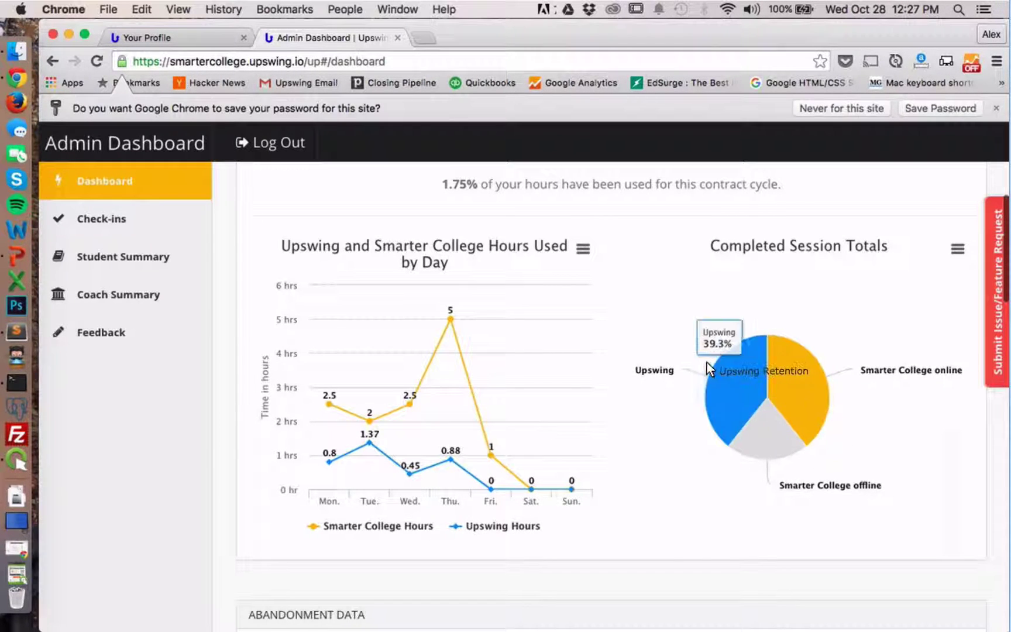
pyautogui.scroll(5, 708, 367)
# Examine the dashboard's abandonment data and student usage trends, including the average understanding rating and the top five session subjects
pyautogui.scroll(-12, 708, 367)
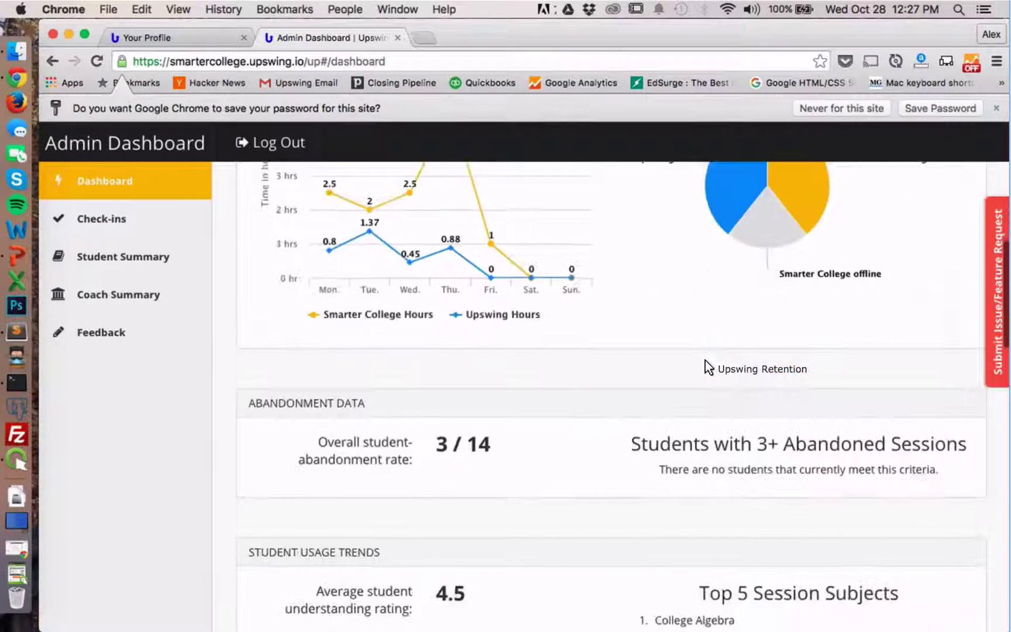
pyautogui.scroll(-5, 708, 368)
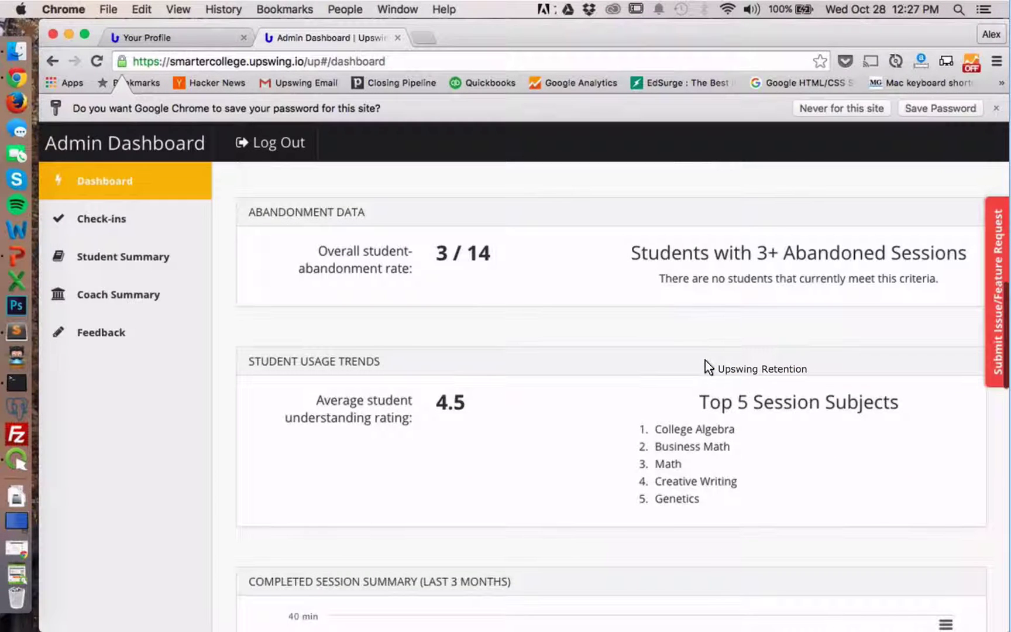
pyautogui.scroll(-1, 686, 340)
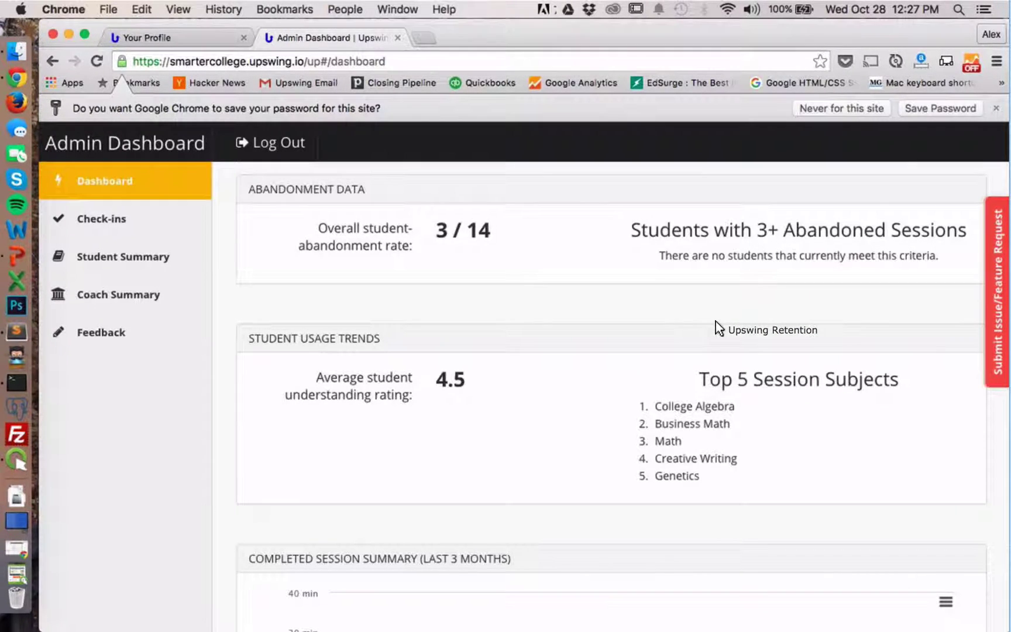
pyautogui.scroll(-1, 719, 328)
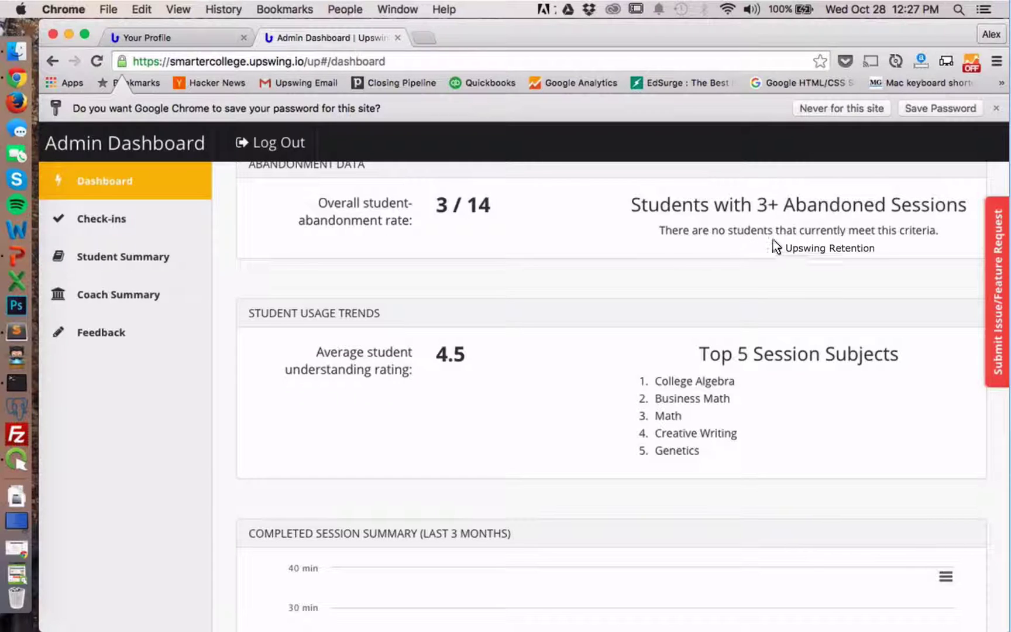
pyautogui.scroll(-1, 615, 265)
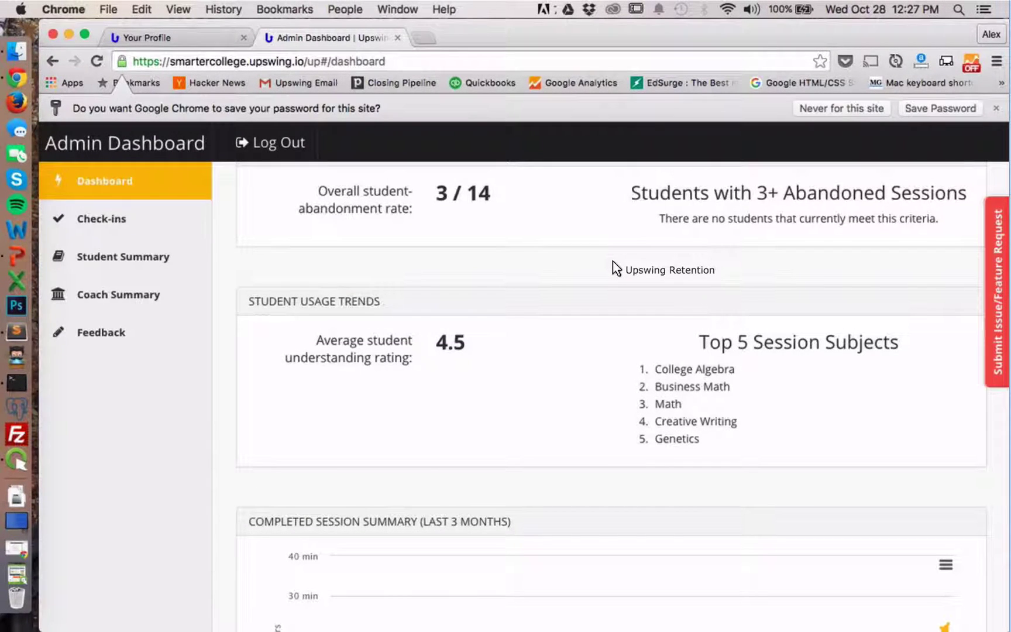
pyautogui.scroll(-5, 615, 268)
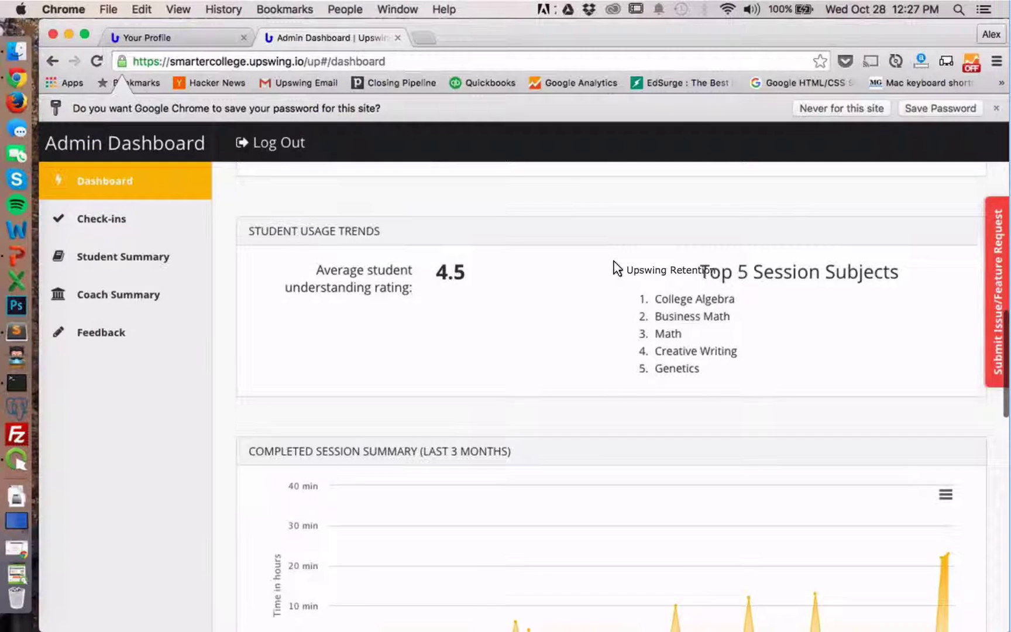
pyautogui.scroll(-7, 618, 269)
pyautogui.scroll(3, 620, 270)
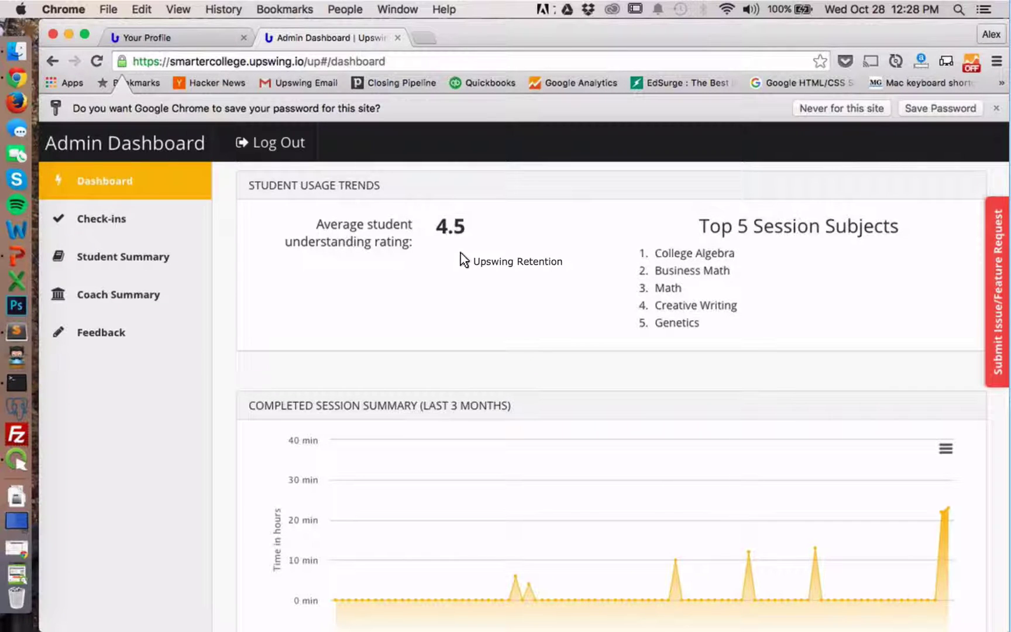
pyautogui.scroll(-4, 468, 260)
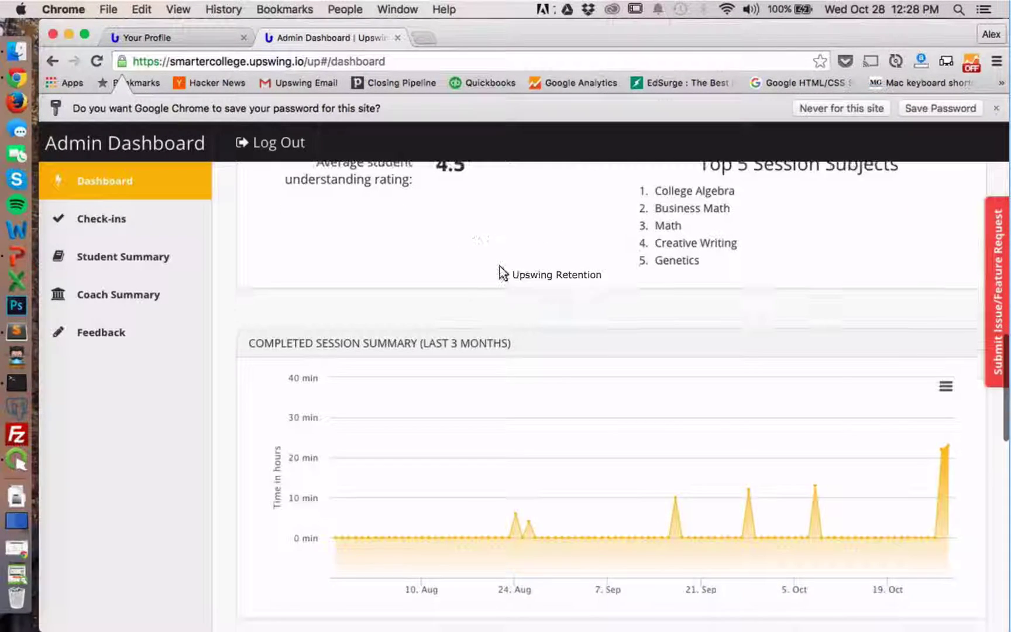
# Zoom the completed session summary chart to about late September through October 28 and view the list of all sessions
pyautogui.scroll(-2, 534, 281)
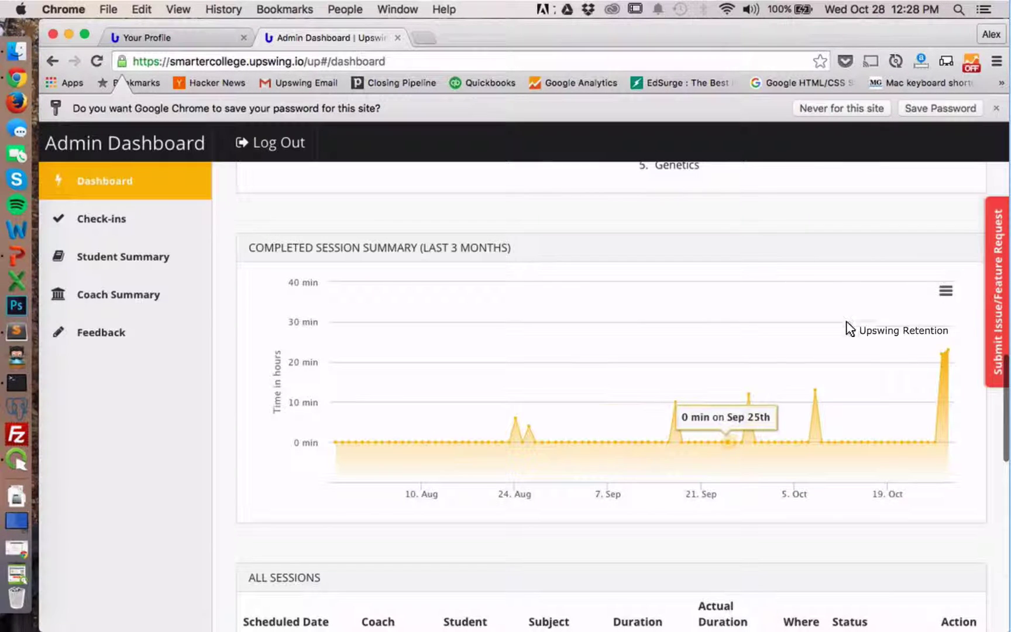
pyautogui.moveTo(780, 296); pyautogui.dragTo(968, 405)
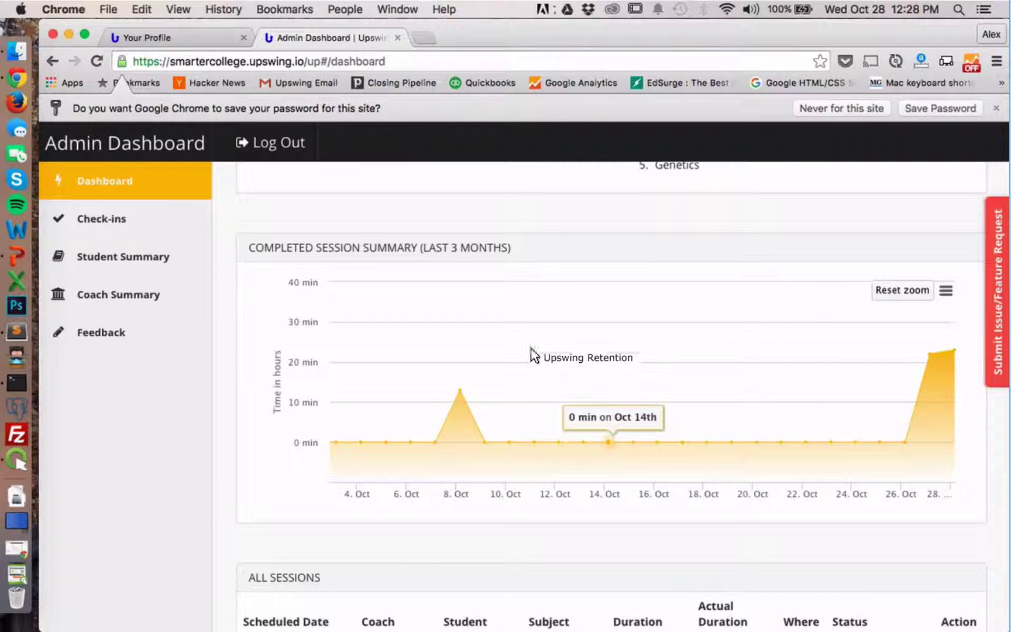
pyautogui.click(903, 291)
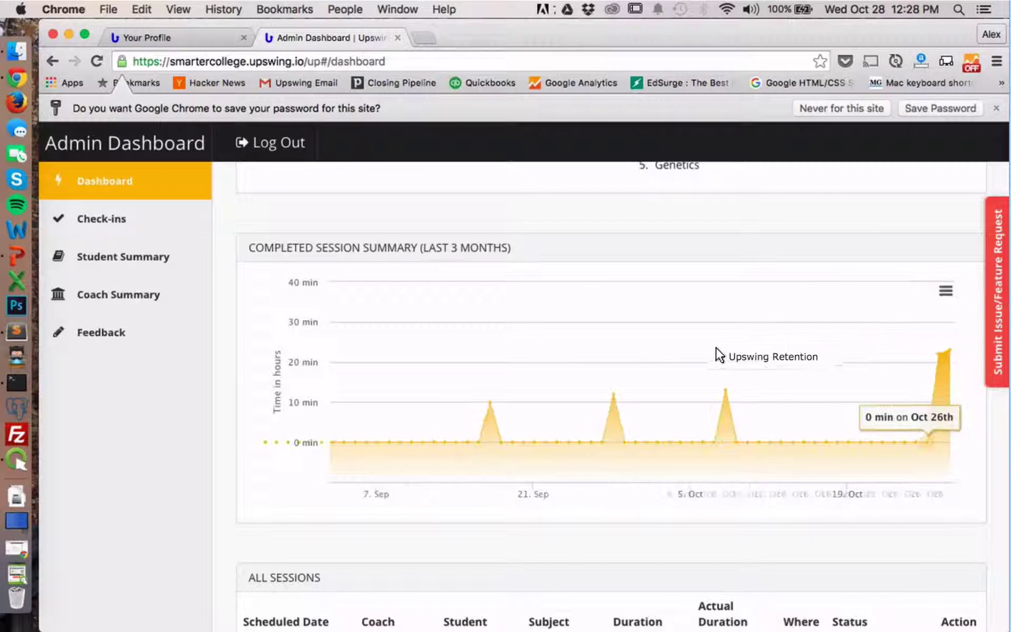
pyautogui.moveTo(715, 346); pyautogui.dragTo(965, 439)
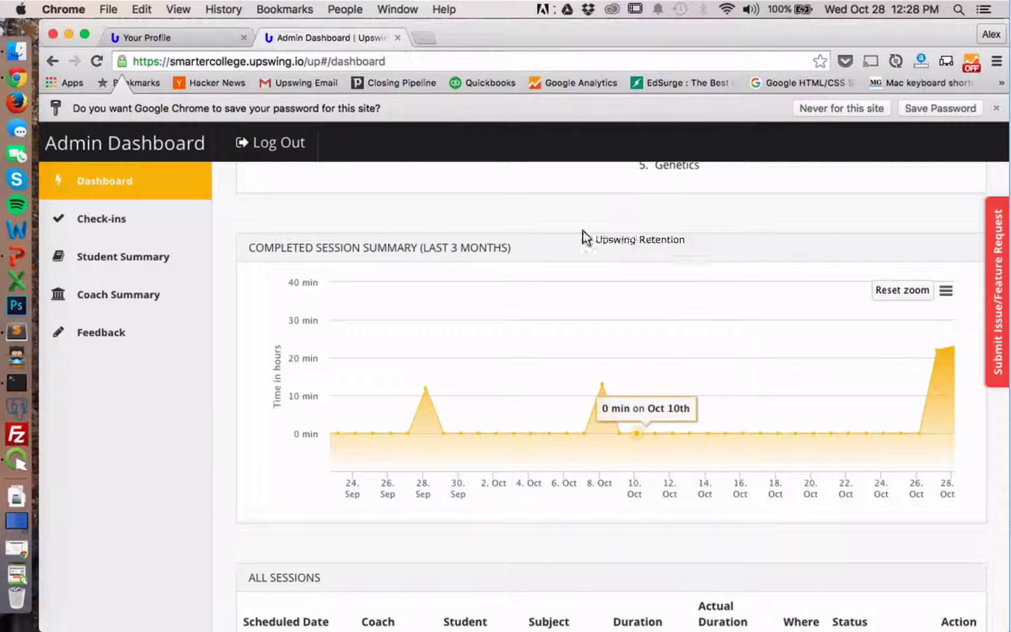
pyautogui.scroll(-5, 217, 232)
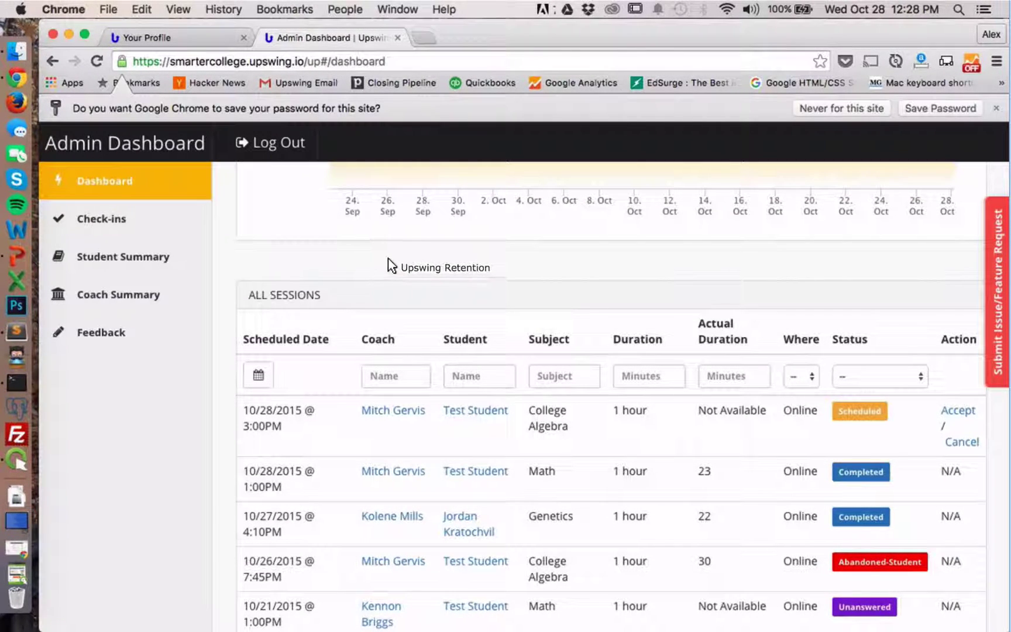
# Examine the list of all sessions and the Online and Offline options for filtering by location
pyautogui.scroll(-3, 391, 258)
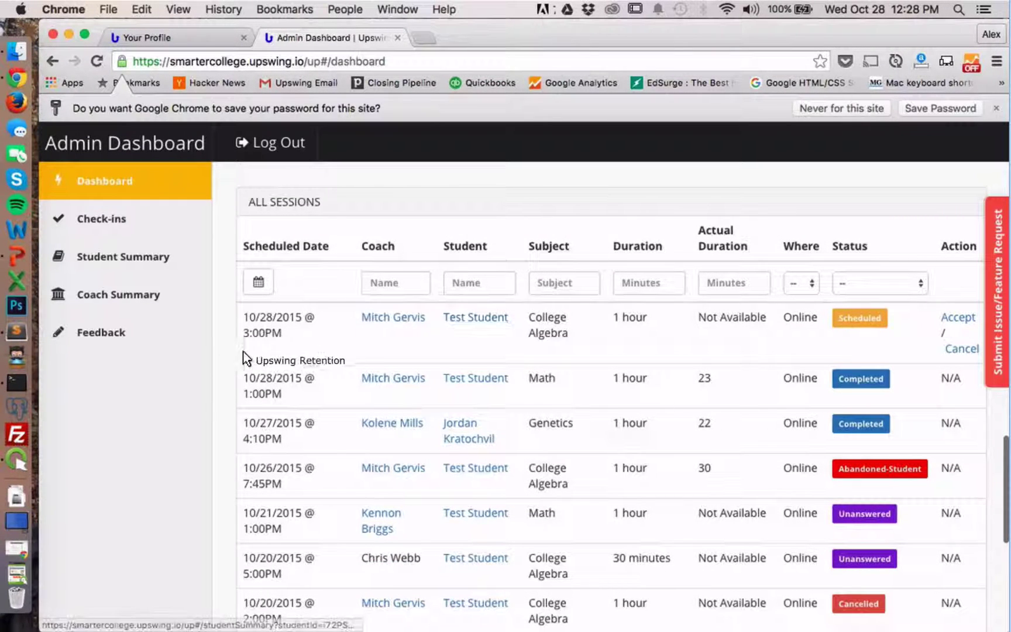
pyautogui.scroll(-1, 216, 363)
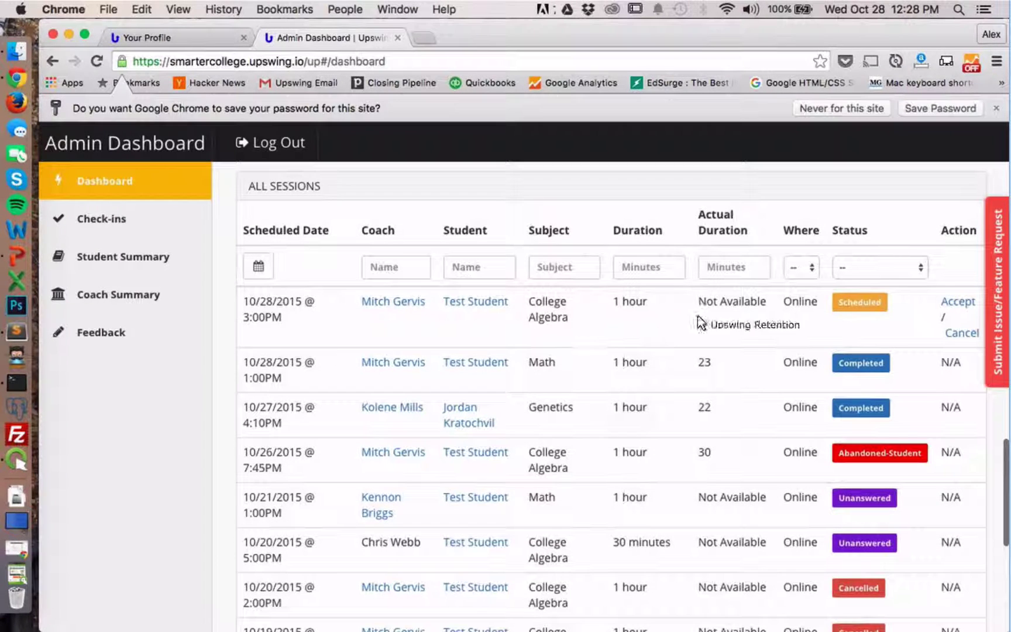
pyautogui.click(809, 268)
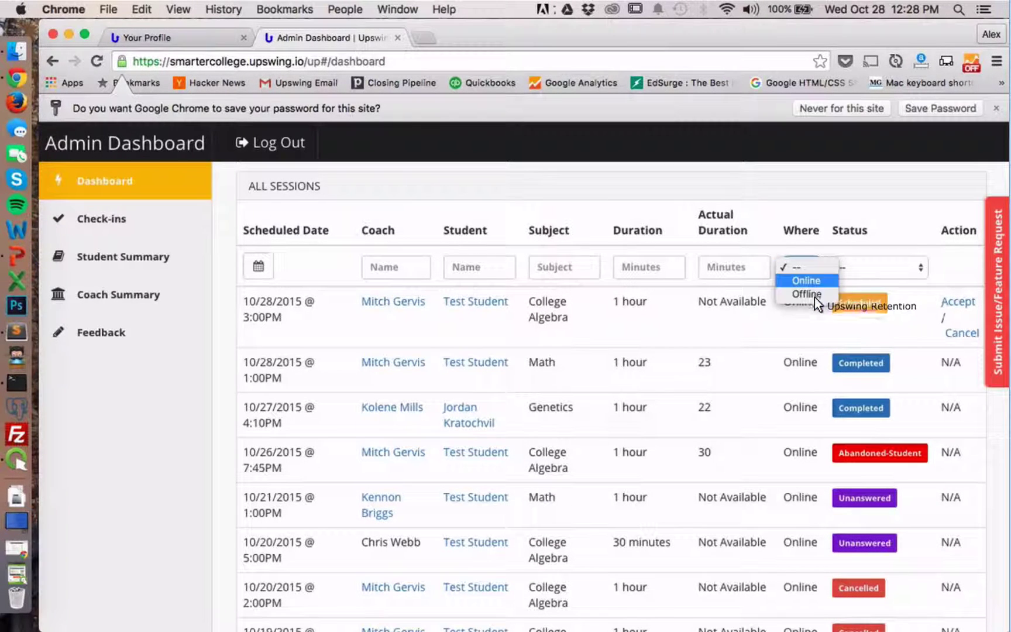
pyautogui.click(827, 217)
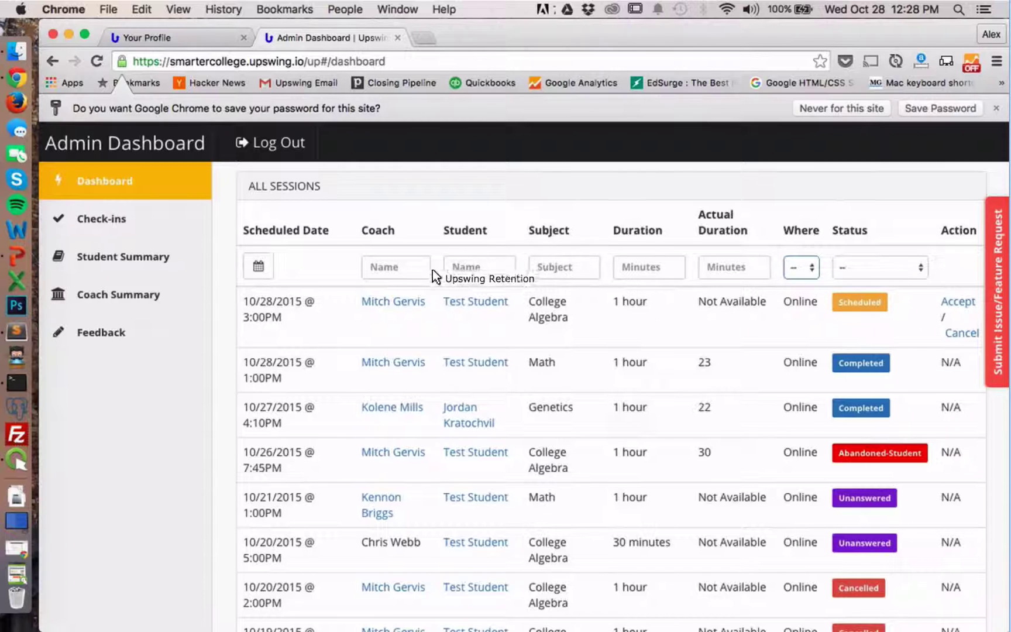
# Filter the session list by part of the coach's last name and by subject "alge"
pyautogui.click(407, 270)
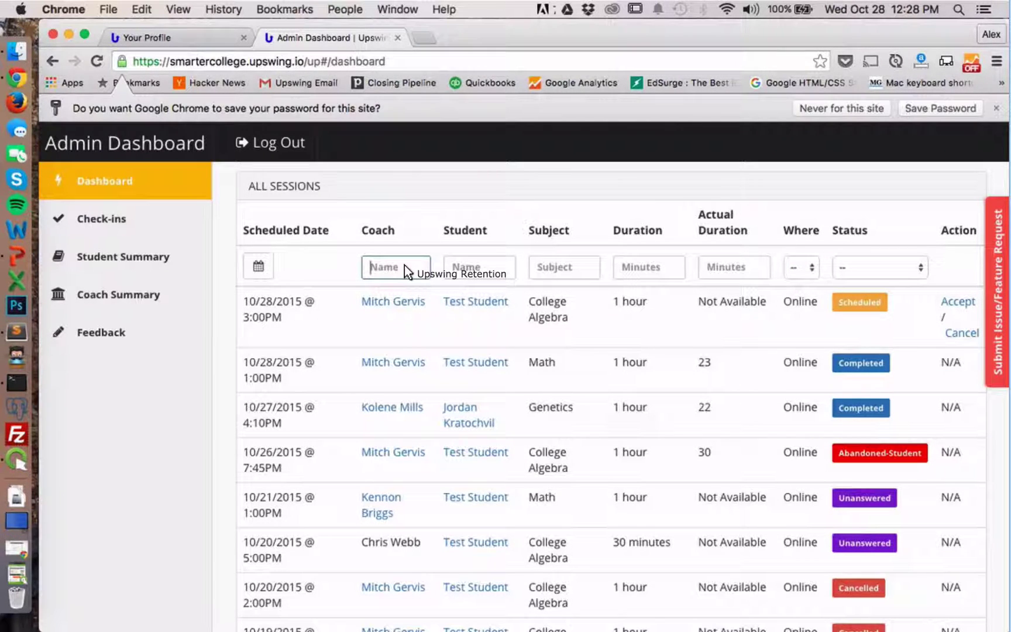
pyautogui.write('brigg')
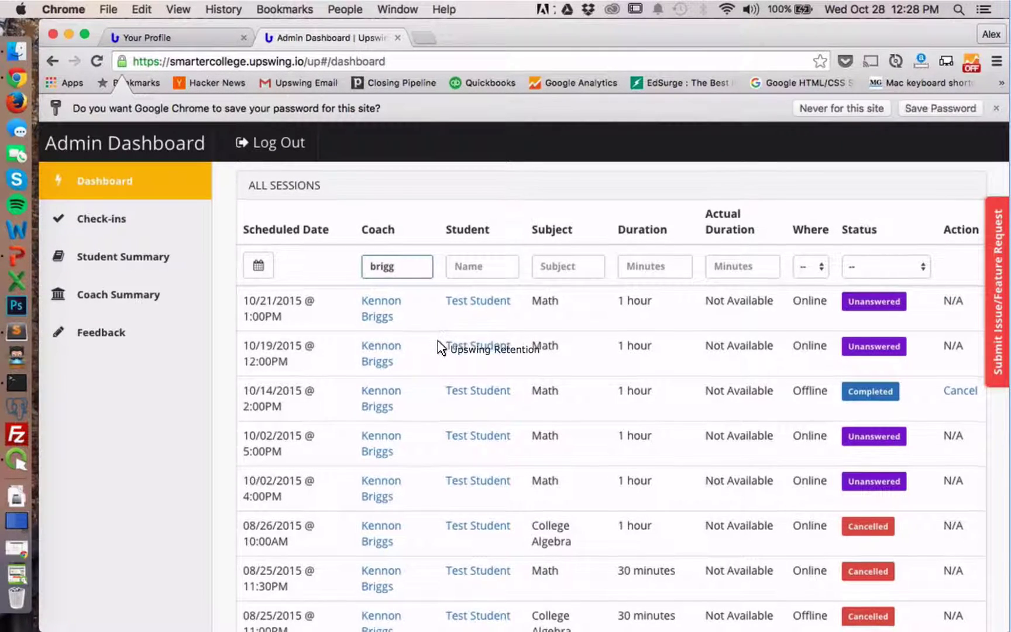
pyautogui.scroll(-3, 439, 342)
pyautogui.scroll(3, 387, 364)
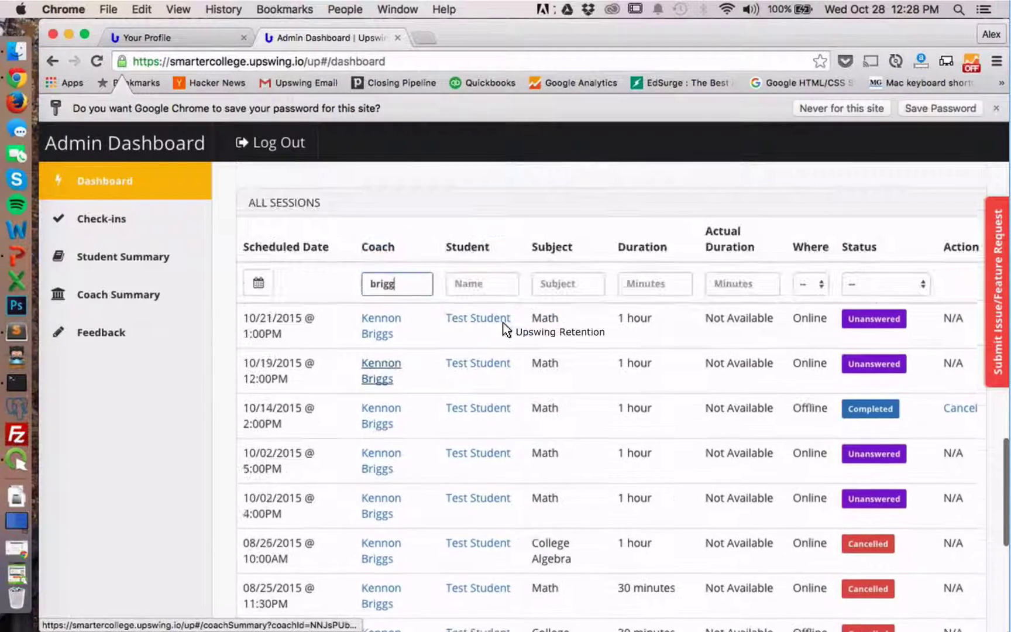
pyautogui.click(560, 287)
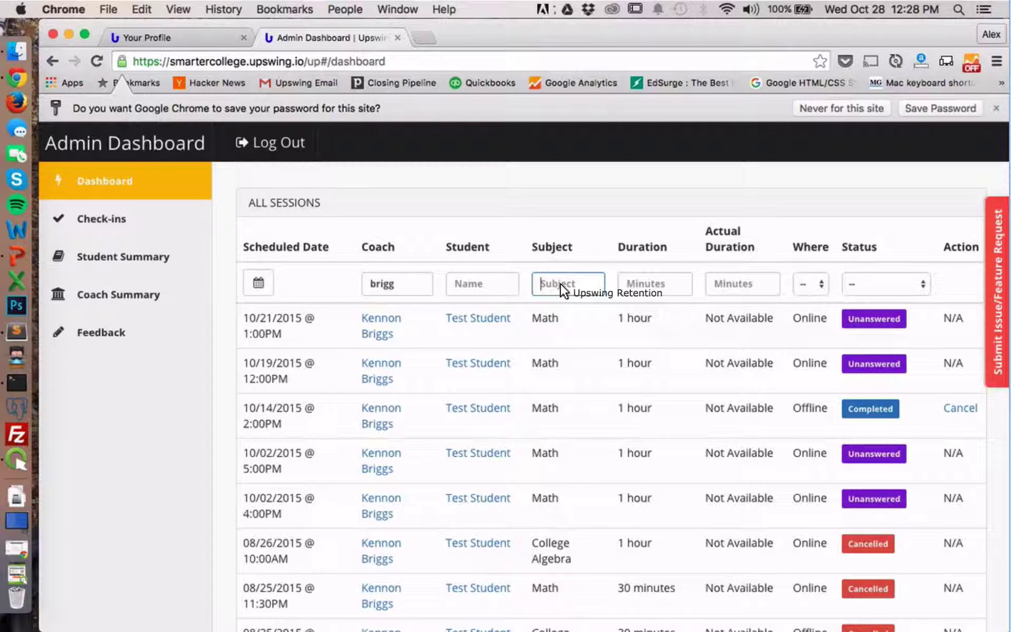
pyautogui.write('alge')
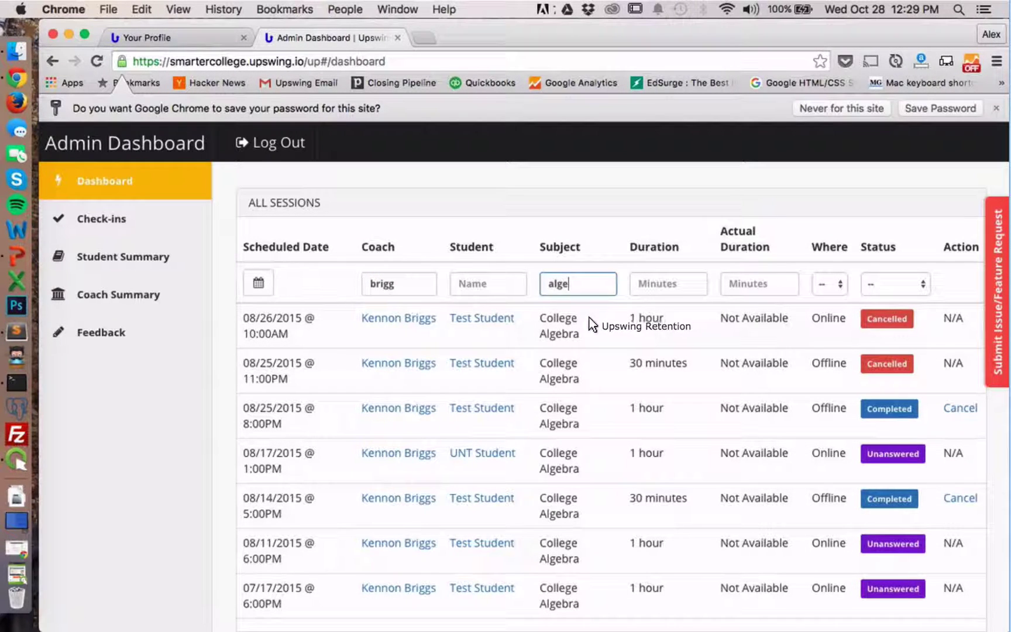
# Export the filtered session list as a CSV file with the default file name
pyautogui.scroll(-1, 596, 243)
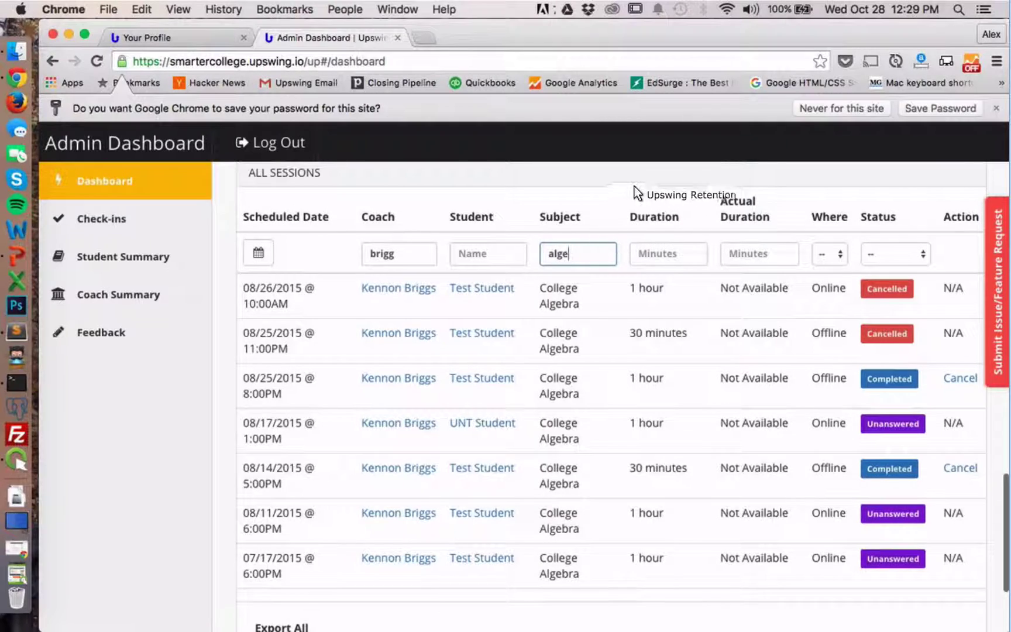
pyautogui.scroll(-2, 654, 184)
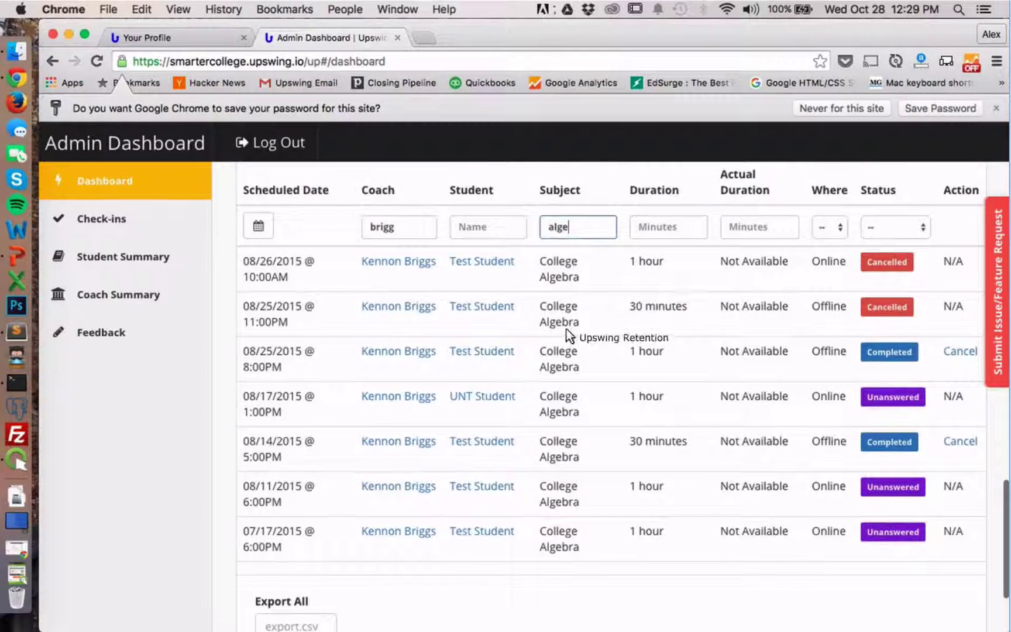
pyautogui.scroll(1, 566, 333)
pyautogui.scroll(-5, 608, 258)
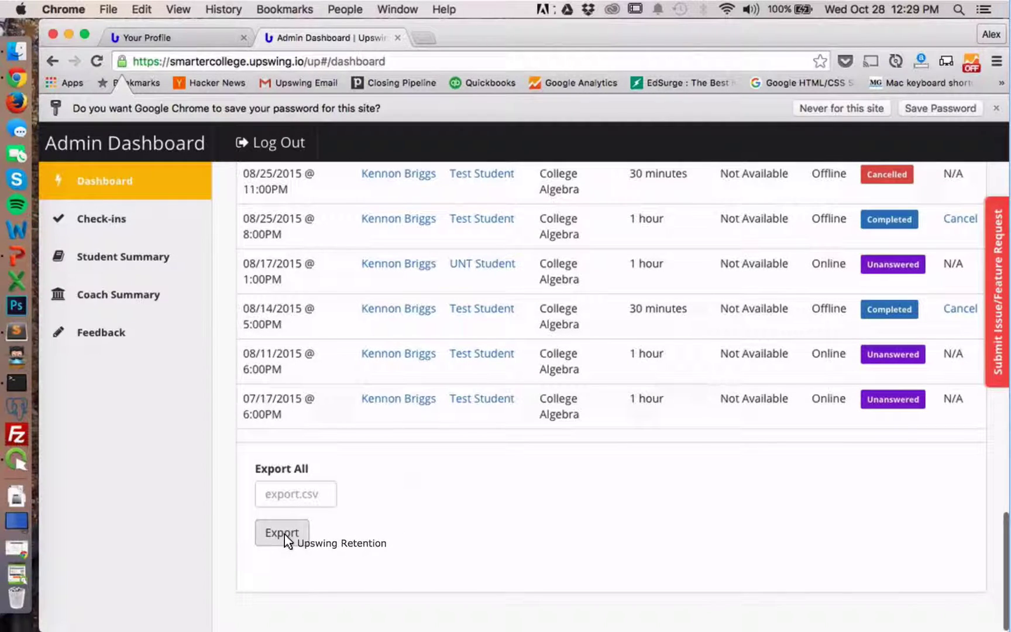
pyautogui.scroll(6, 375, 551)
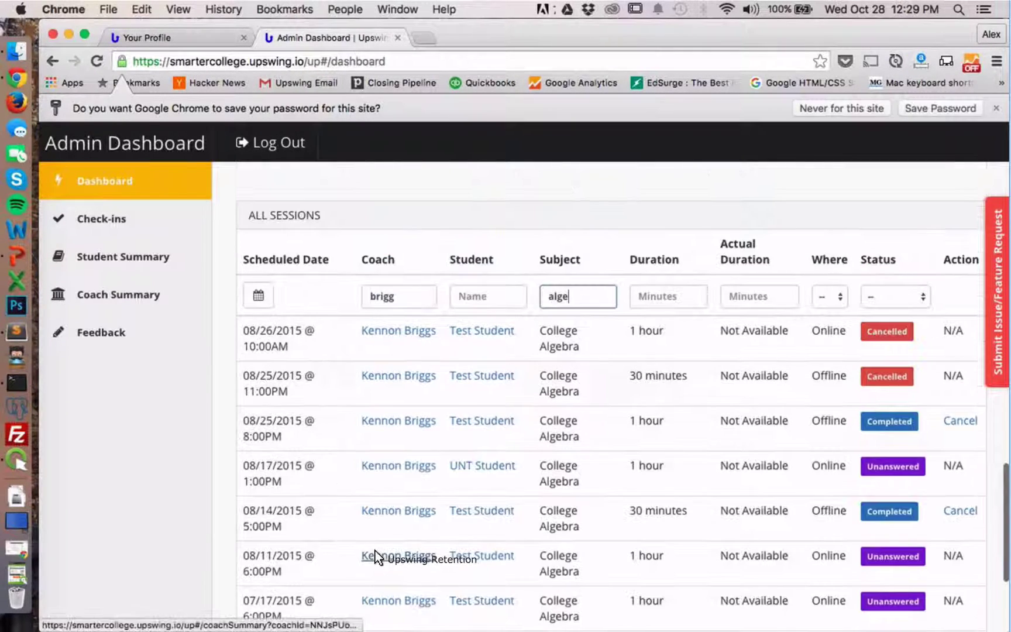
pyautogui.scroll(-6, 375, 551)
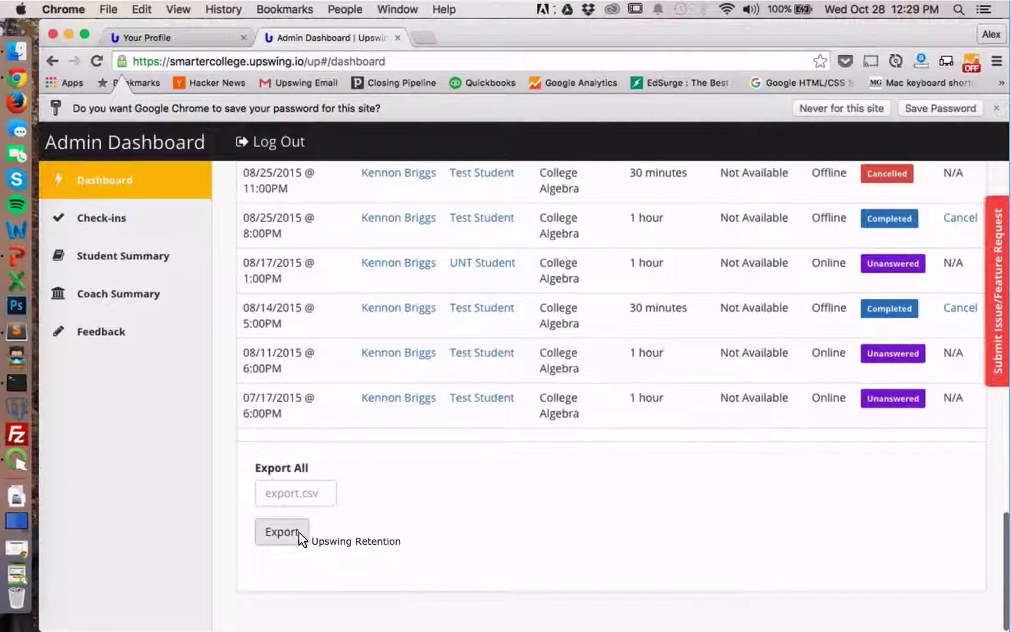
pyautogui.click(299, 532)
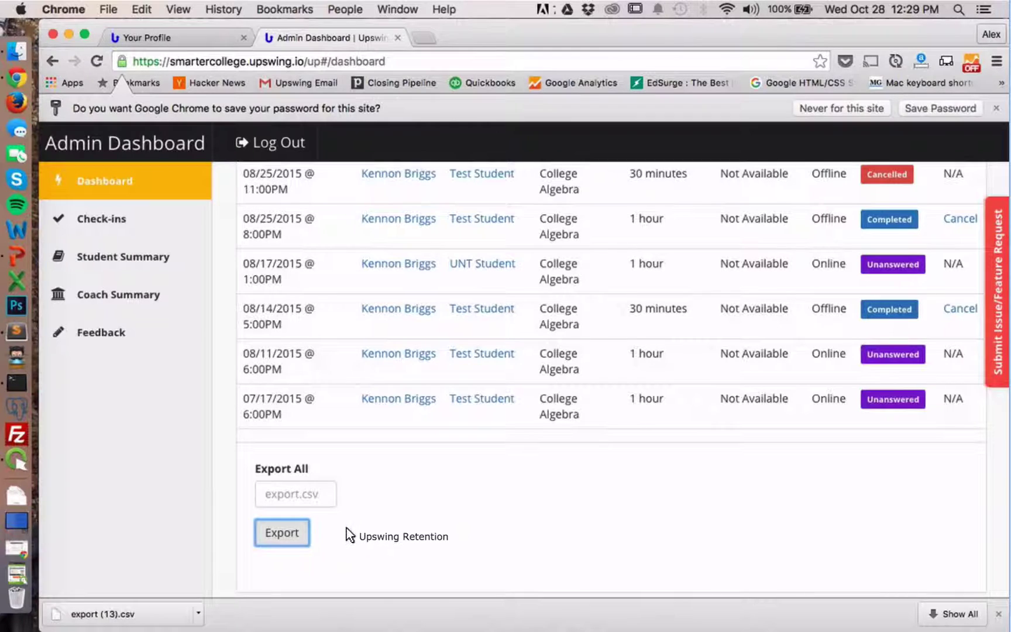
# Clear the coach and subject filters and sort all sessions by scheduled duration in ascending order
pyautogui.scroll(3, 347, 528)
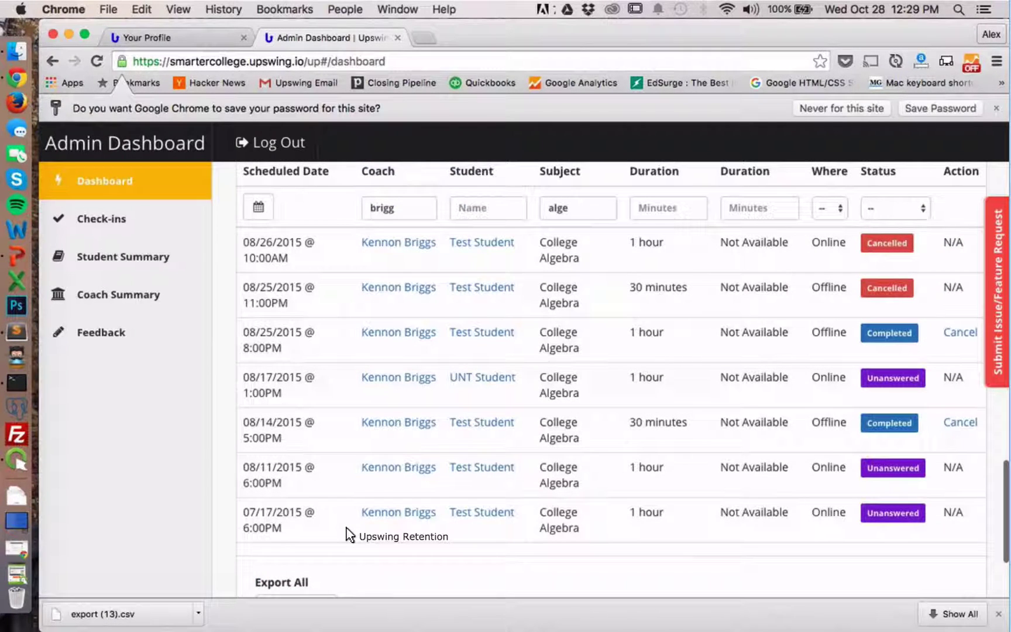
pyautogui.scroll(1, 347, 528)
pyautogui.doubleClick(394, 245)
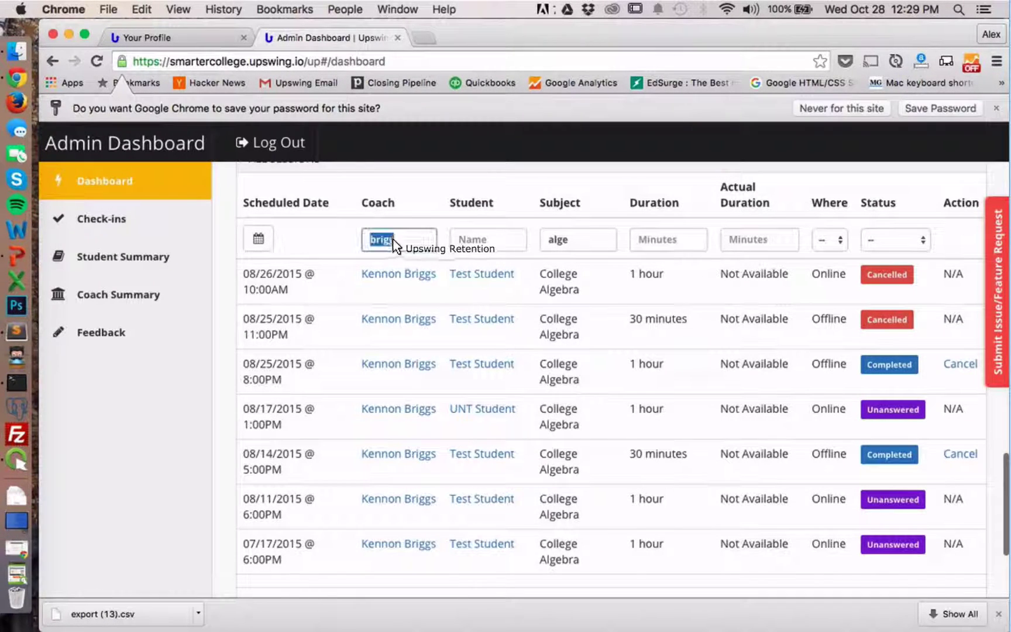
pyautogui.press('BackSpace')
pyautogui.doubleClick(554, 240)
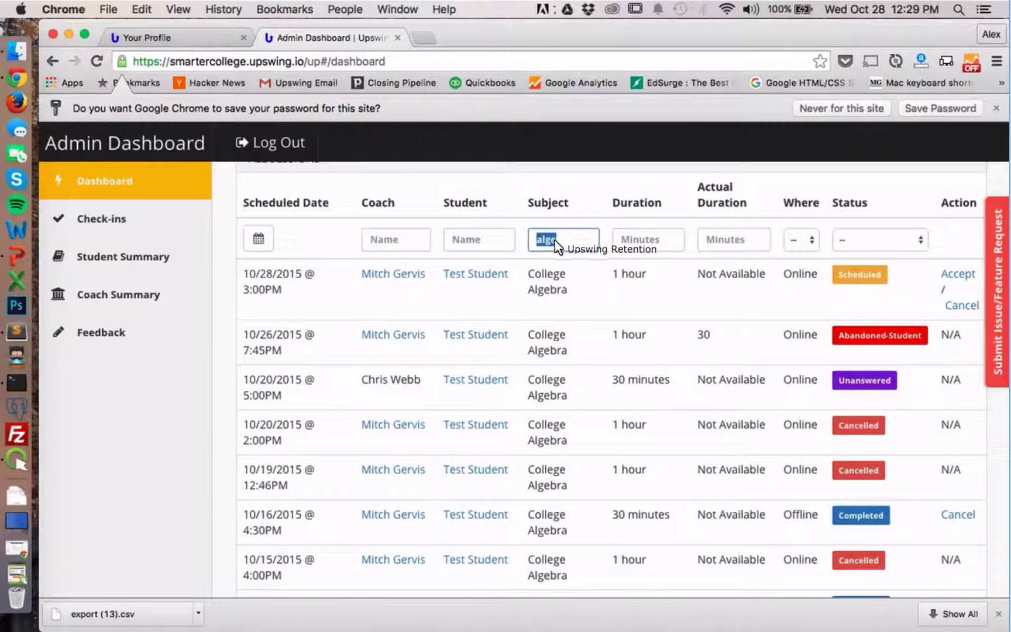
pyautogui.press('BackSpace')
pyautogui.click(610, 182)
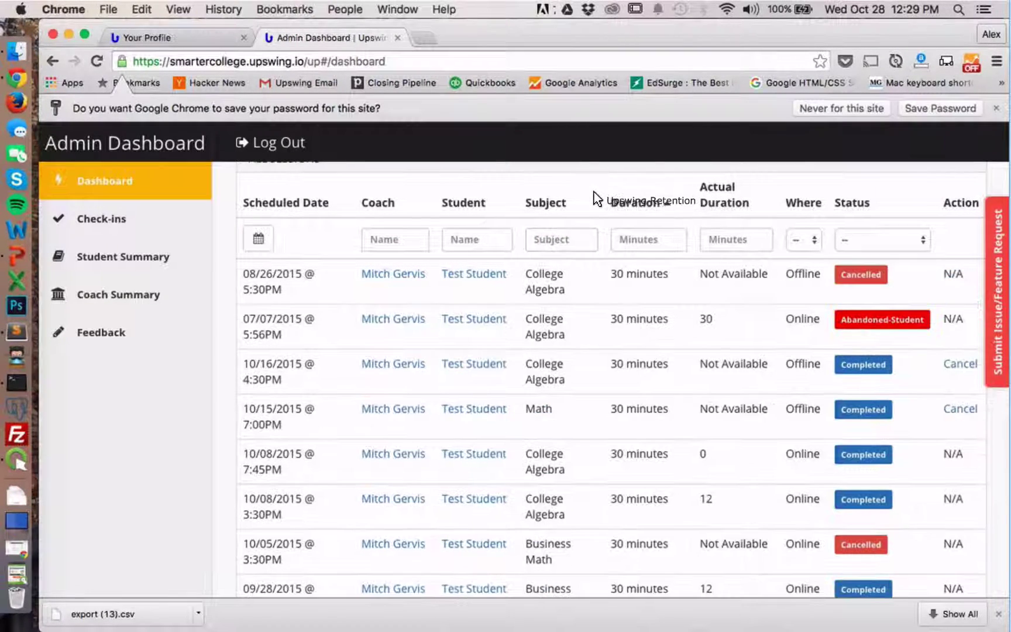
pyautogui.scroll(1, 593, 192)
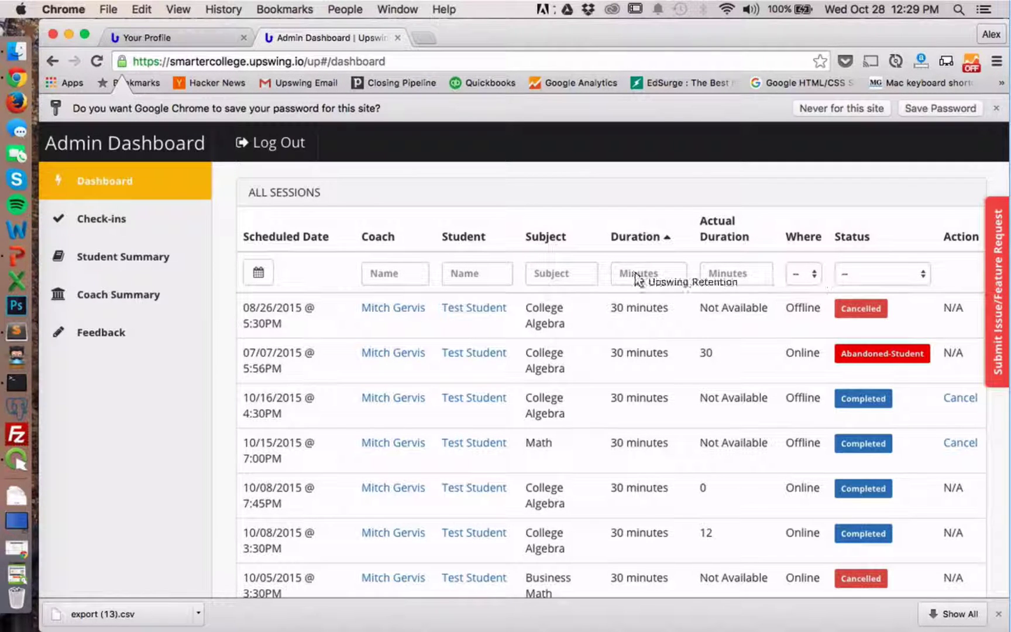
# Open the check-in and check-out data and check the currently present student out of the learning center
pyautogui.click(112, 220)
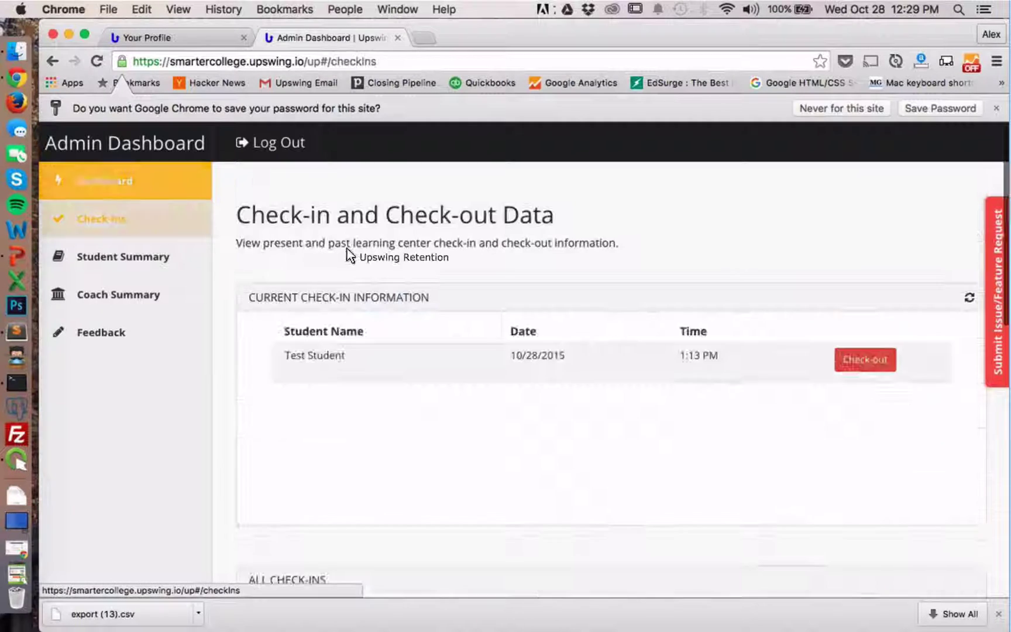
pyautogui.scroll(-8, 725, 234)
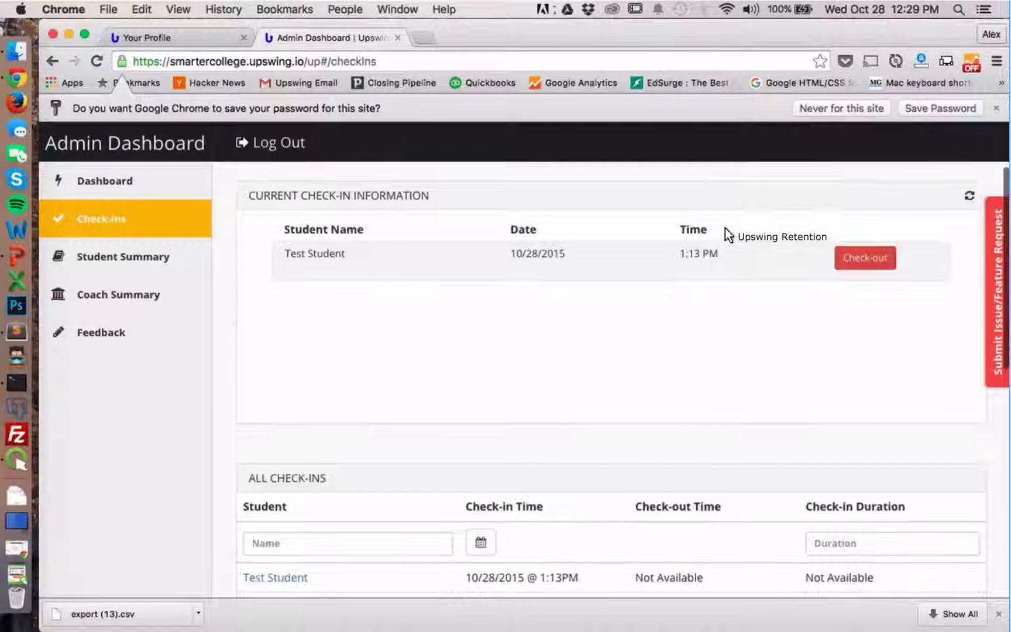
pyautogui.scroll(3, 725, 234)
pyautogui.scroll(1, 725, 234)
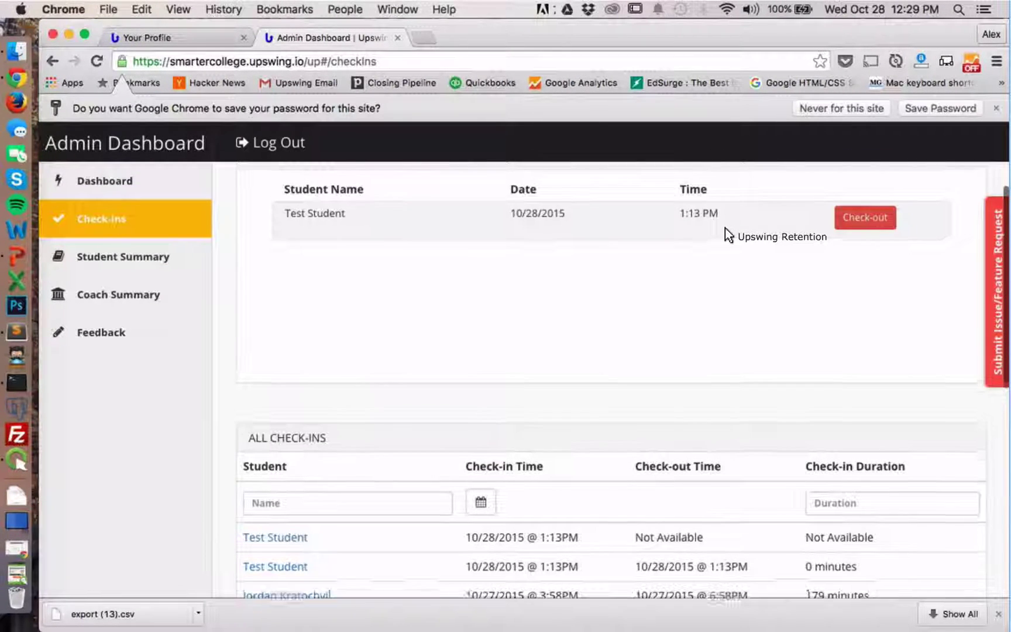
pyautogui.scroll(1, 725, 234)
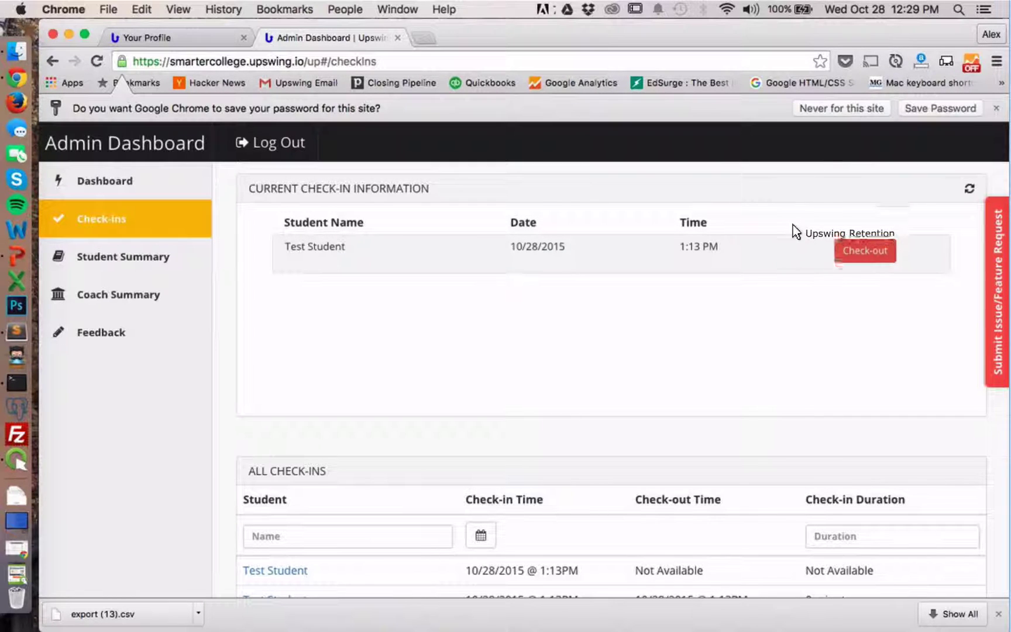
pyautogui.click(869, 250)
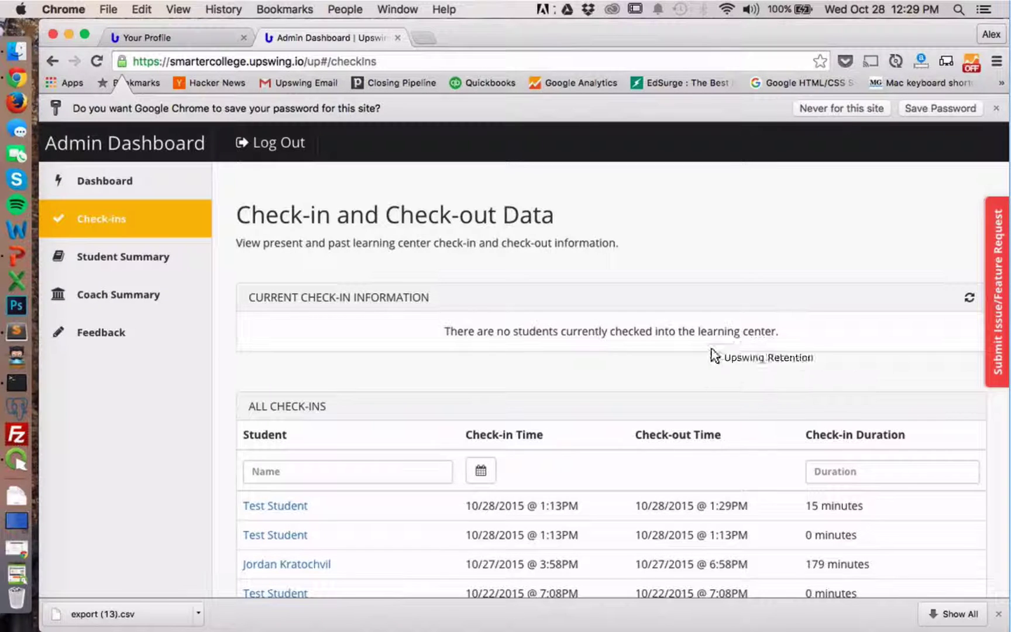
pyautogui.scroll(-1, 673, 313)
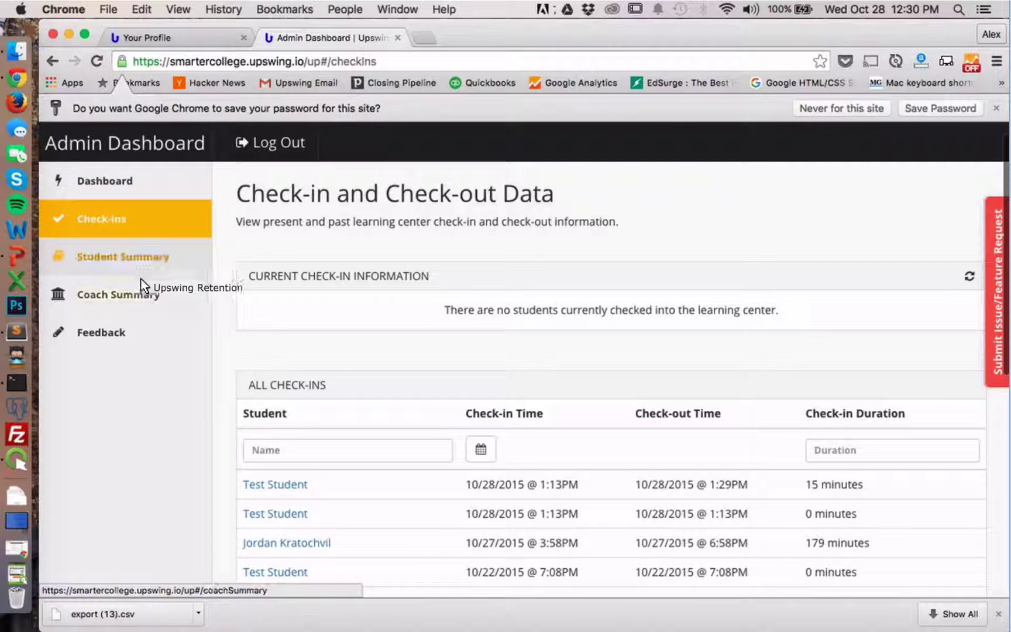
# Look up the test student by e-mail address in the student summary and view the profile, 30-day summary and sessions
pyautogui.click(151, 263)
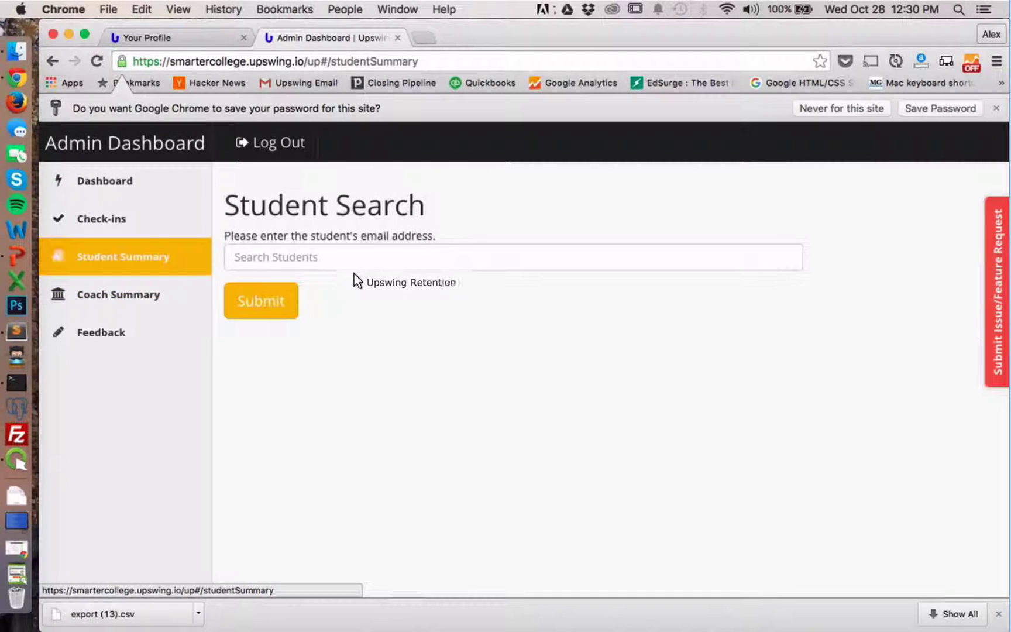
pyautogui.click(358, 257)
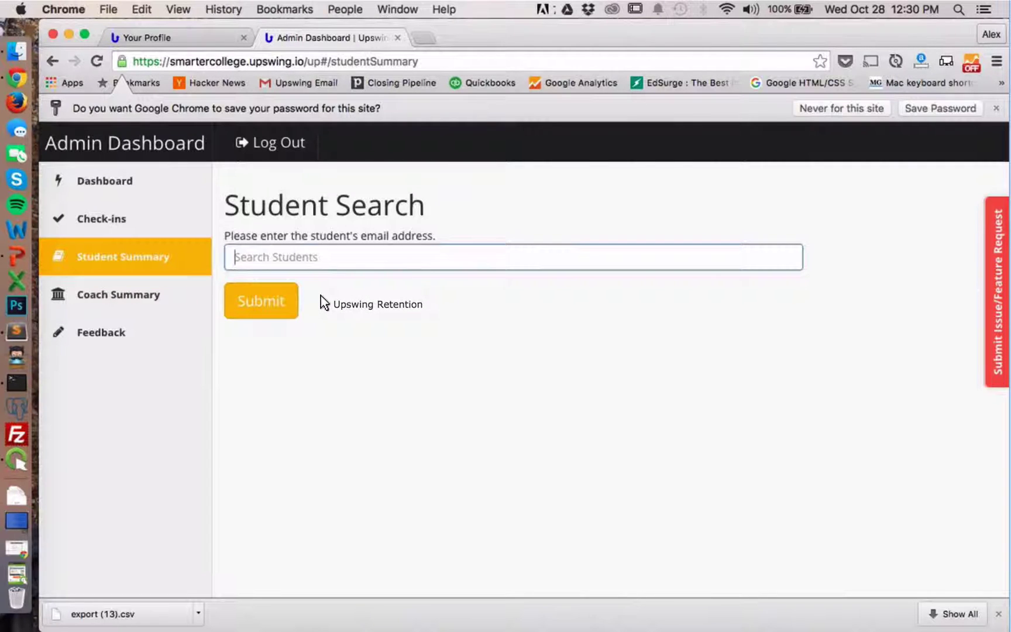
pyautogui.write('te')
pyautogui.click(305, 297)
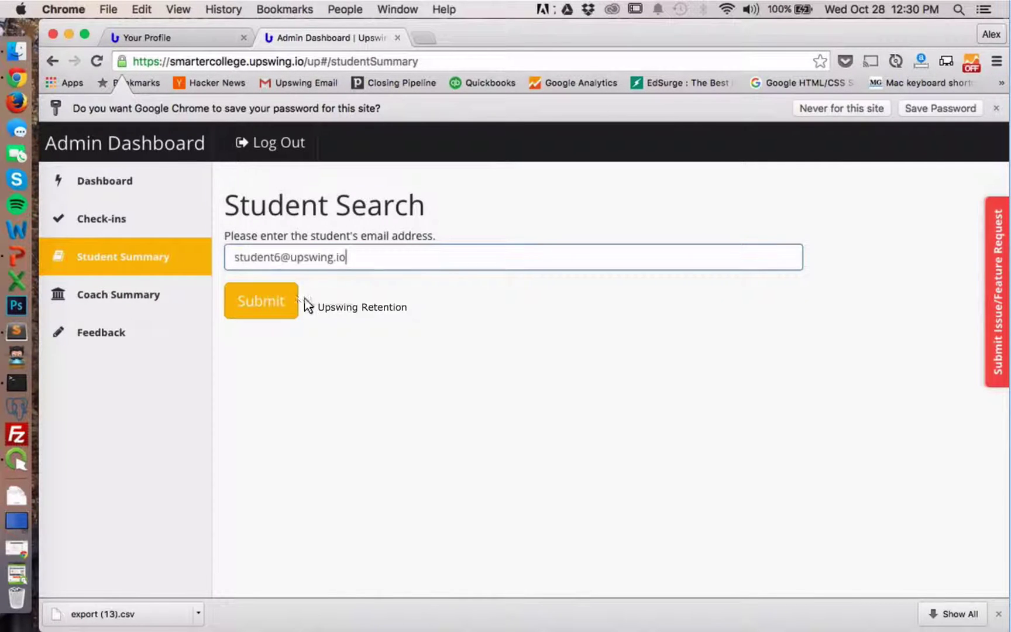
pyautogui.click(271, 304)
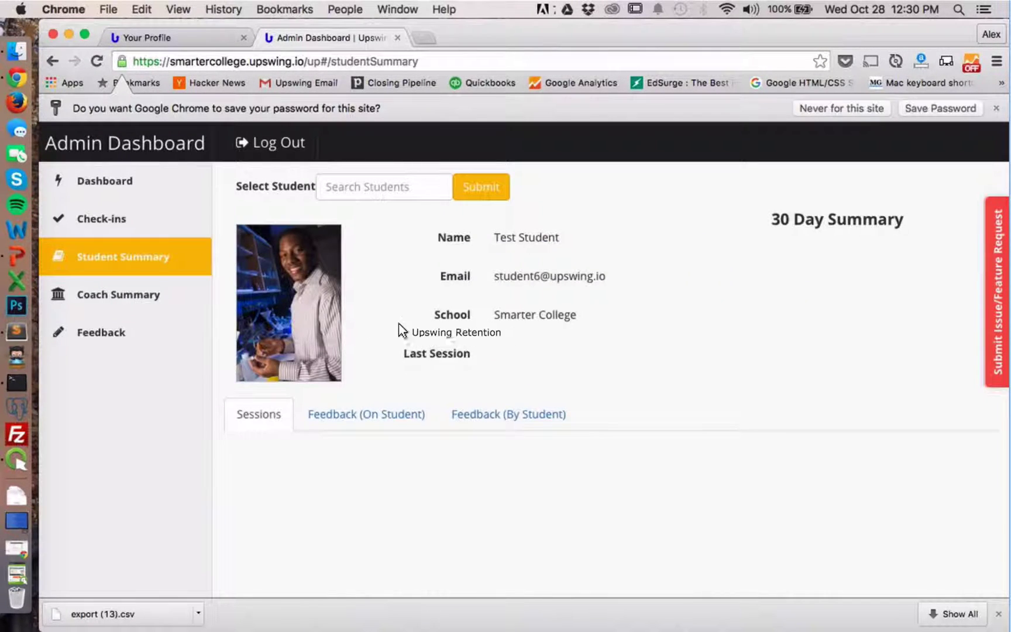
pyautogui.scroll(-5, 497, 402)
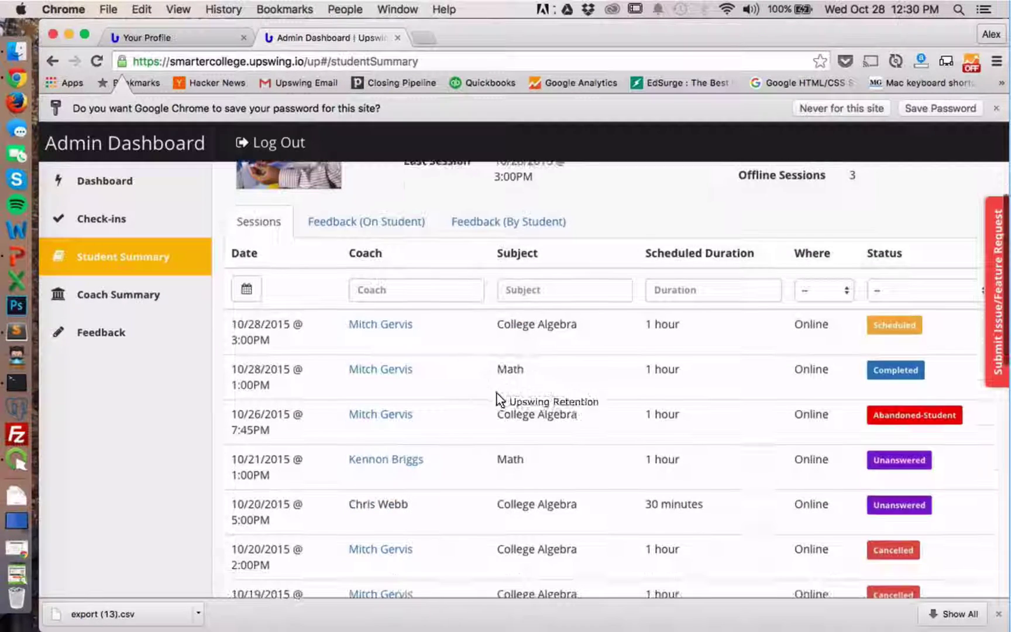
pyautogui.scroll(2, 564, 409)
pyautogui.scroll(3, 723, 433)
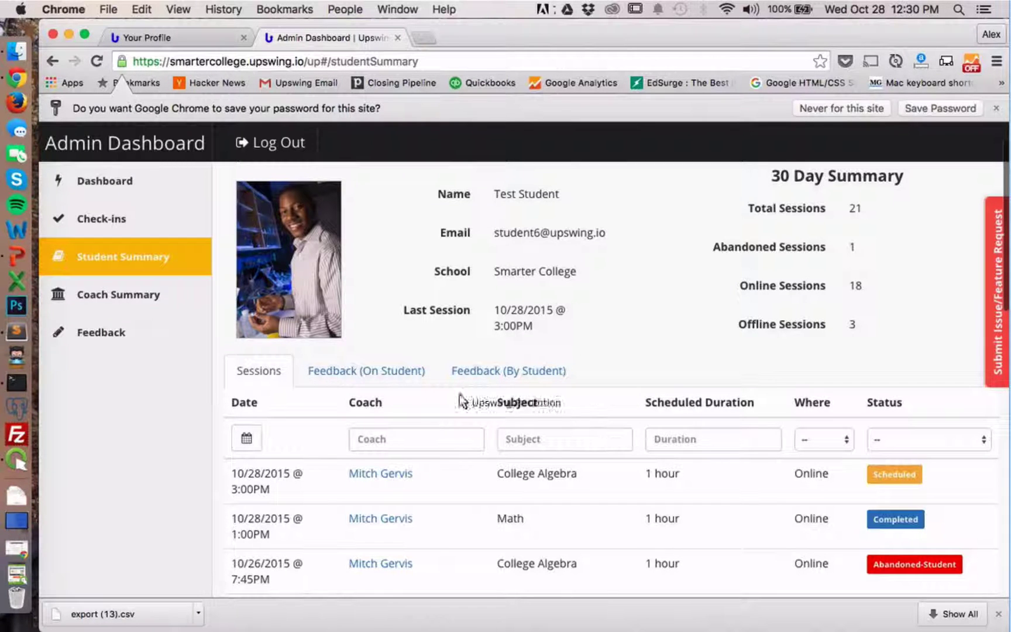
# Open the summary of the coach from the student's 10/21/2015 session and view that coach's session list
pyautogui.scroll(-3, 468, 459)
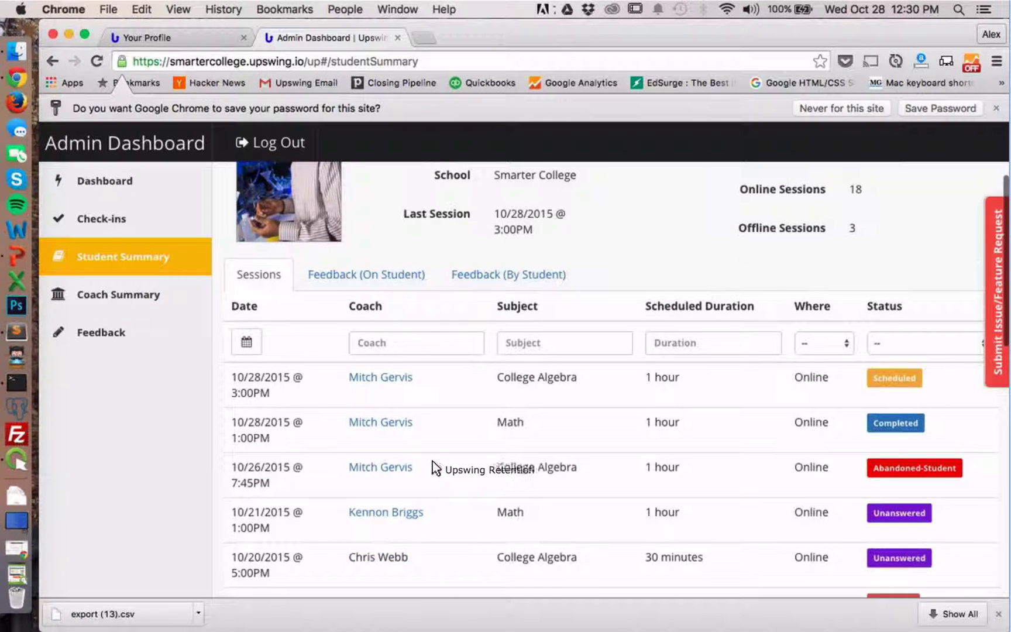
pyautogui.scroll(-1, 422, 462)
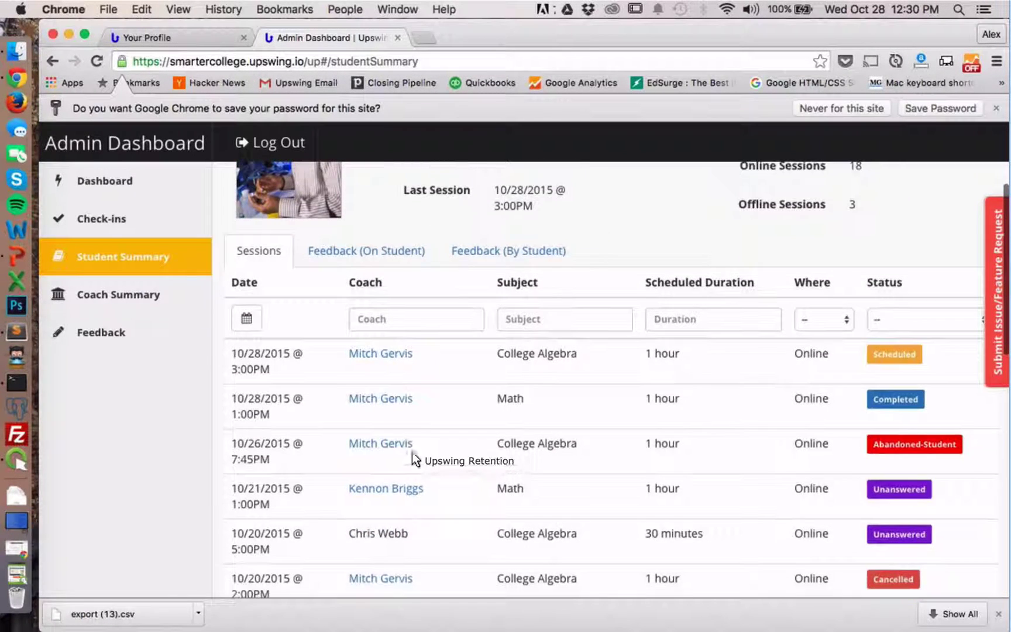
pyautogui.click(381, 489)
pyautogui.scroll(-1, 421, 378)
pyautogui.scroll(-4, 462, 392)
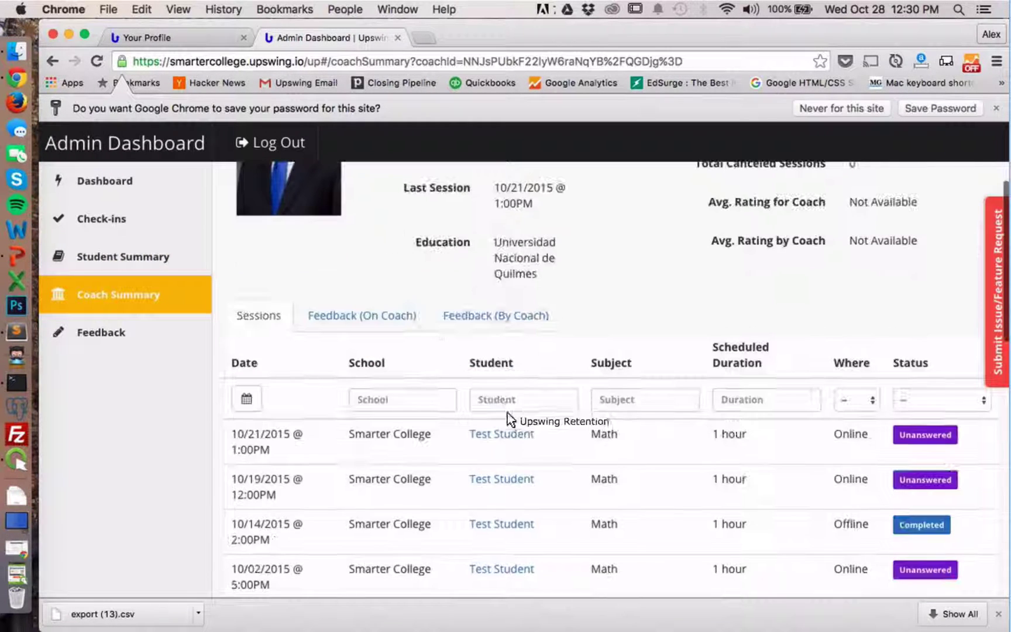
# Review the coach's profile details and 30-day summary above the session list
pyautogui.scroll(5, 575, 306)
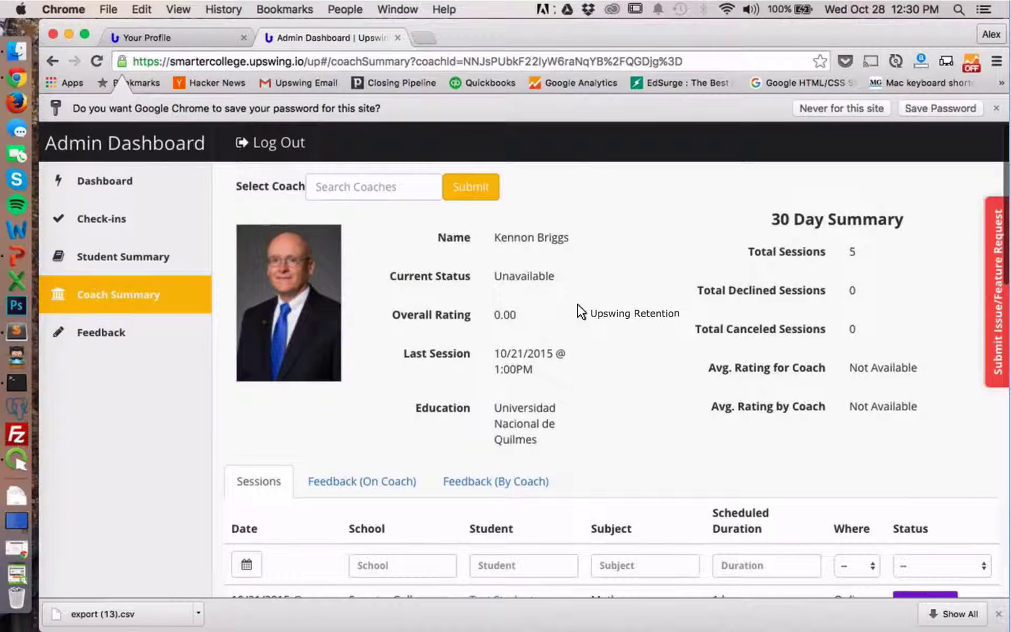
pyautogui.scroll(-1, 567, 351)
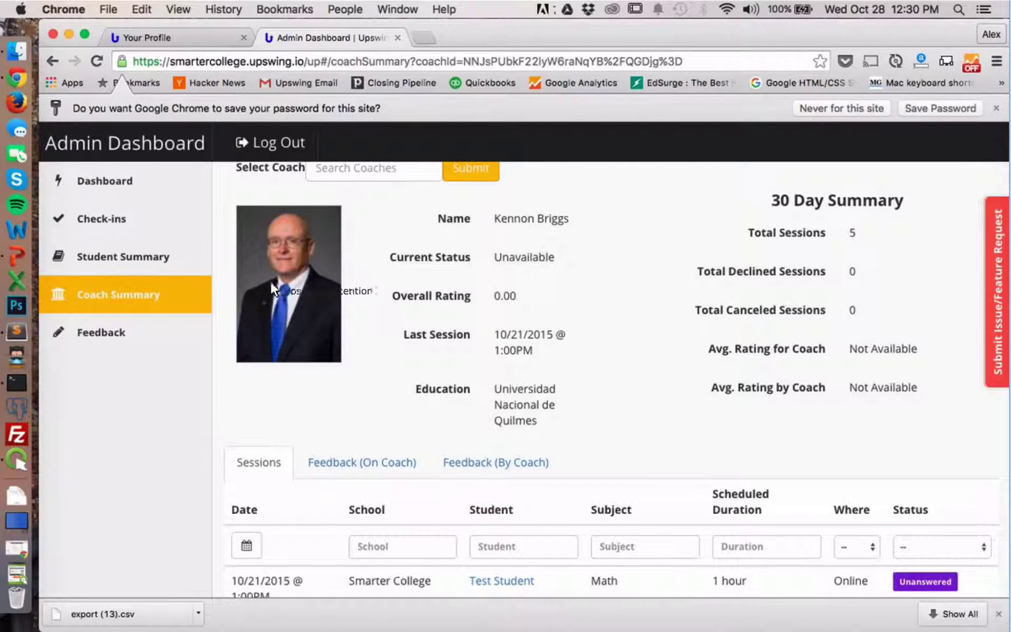
pyautogui.scroll(1, 193, 338)
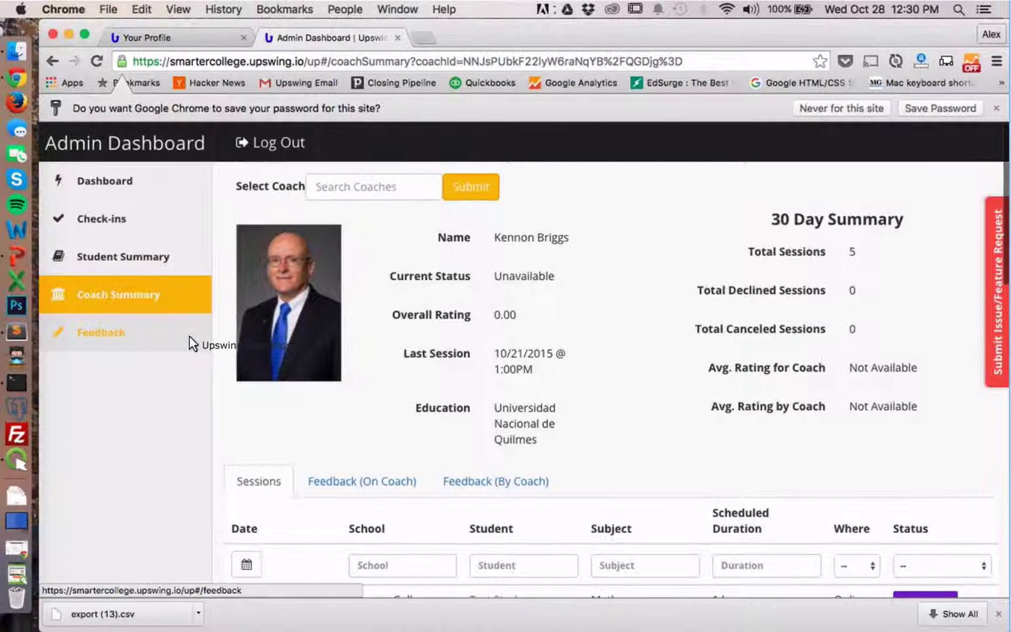
# Open the feedback data and review student feedback on coaches, student feedback on Upswing, and coach feedback on students
pyautogui.click(125, 338)
pyautogui.scroll(-3, 535, 234)
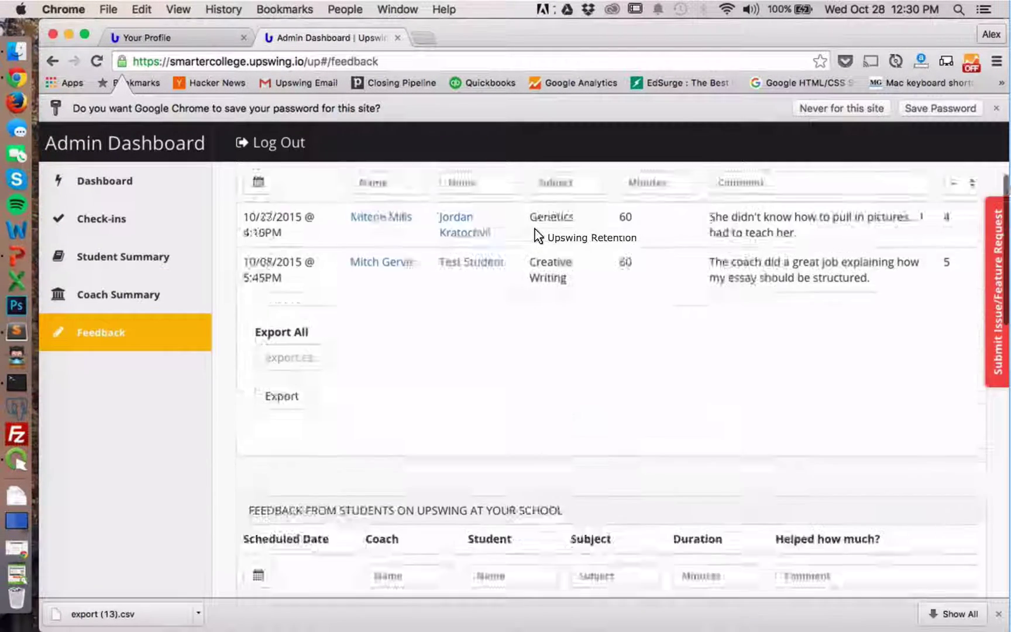
pyautogui.scroll(-4, 535, 230)
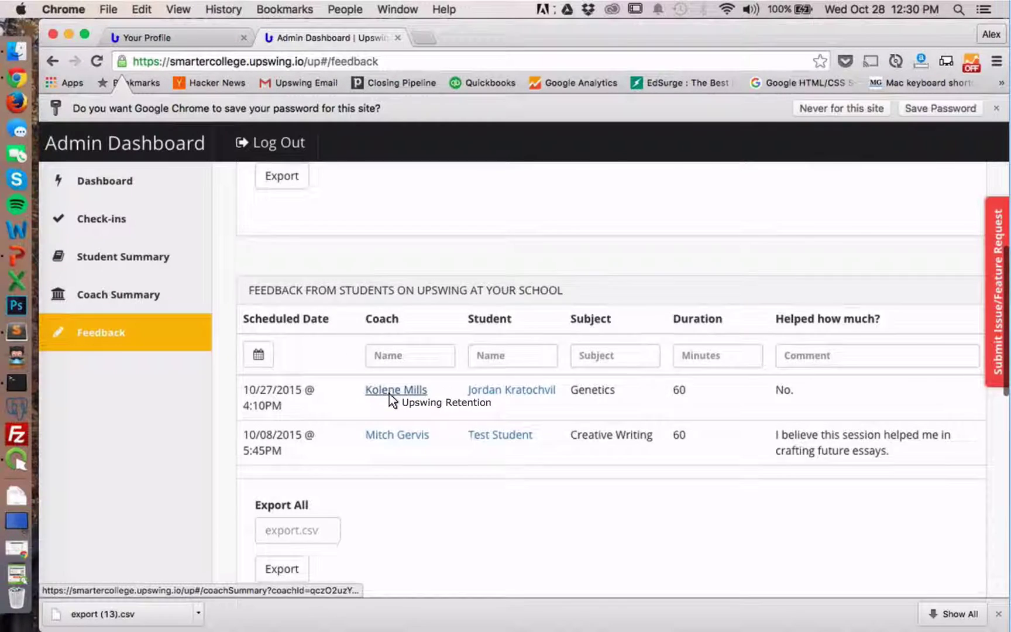
pyautogui.scroll(-4, 390, 398)
pyautogui.scroll(-1, 508, 443)
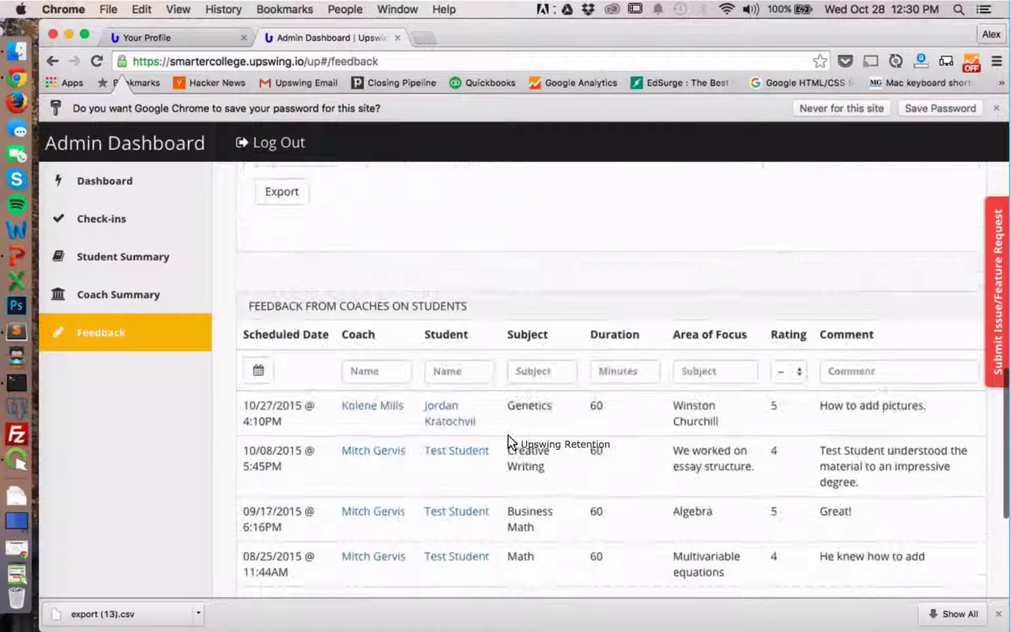
pyautogui.scroll(-2, 508, 443)
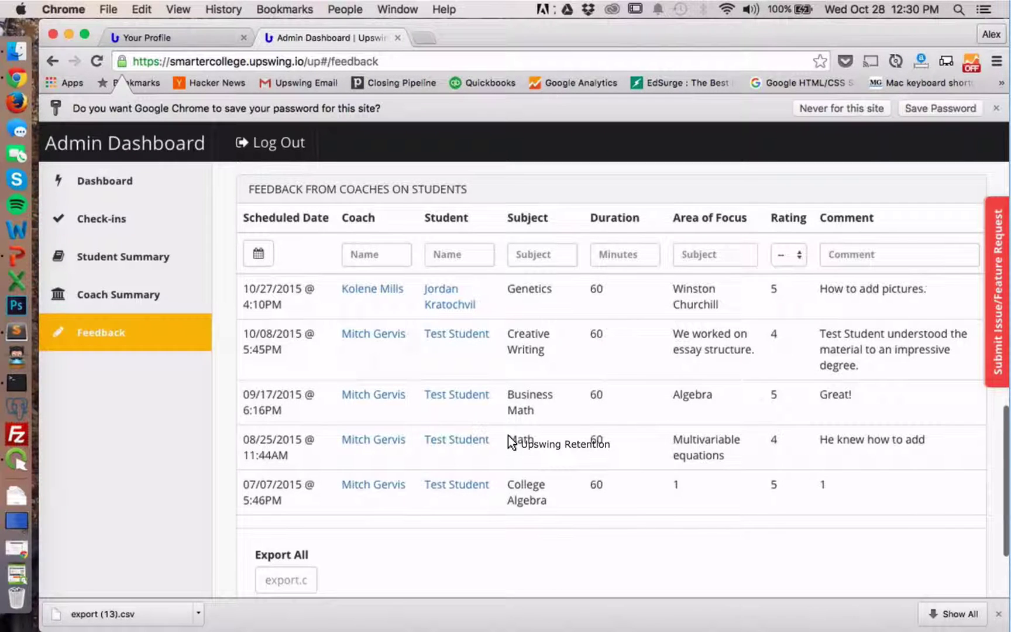
pyautogui.scroll(1, 508, 443)
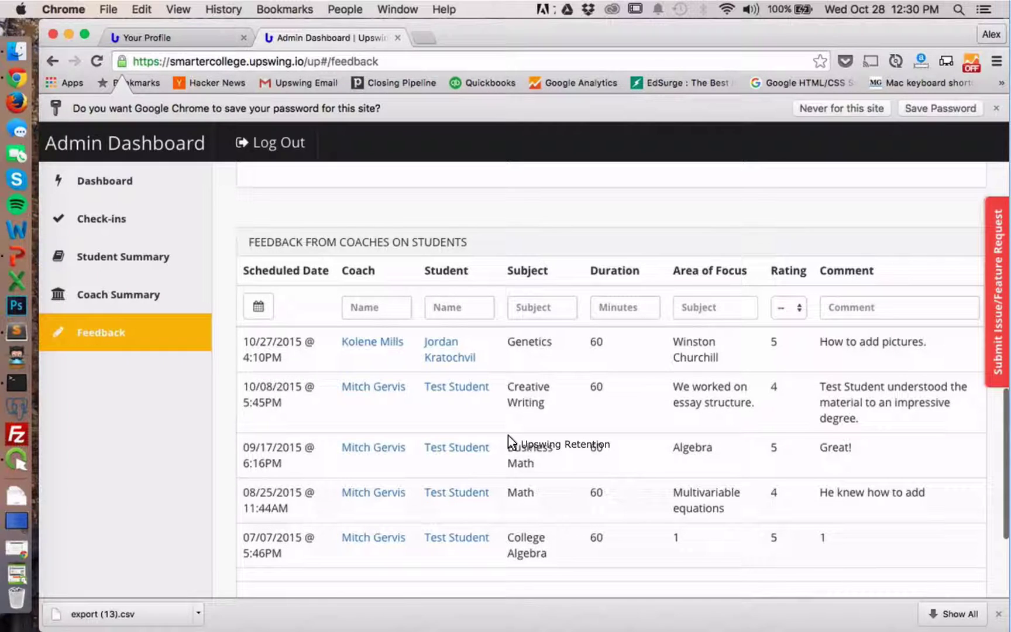
pyautogui.scroll(10, 512, 443)
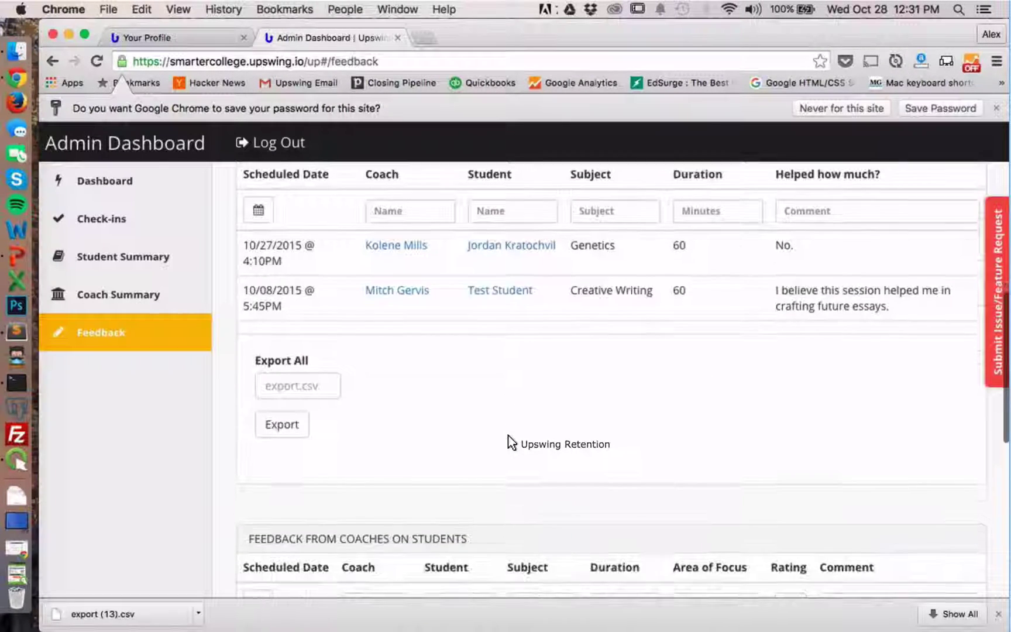
pyautogui.scroll(5, 512, 443)
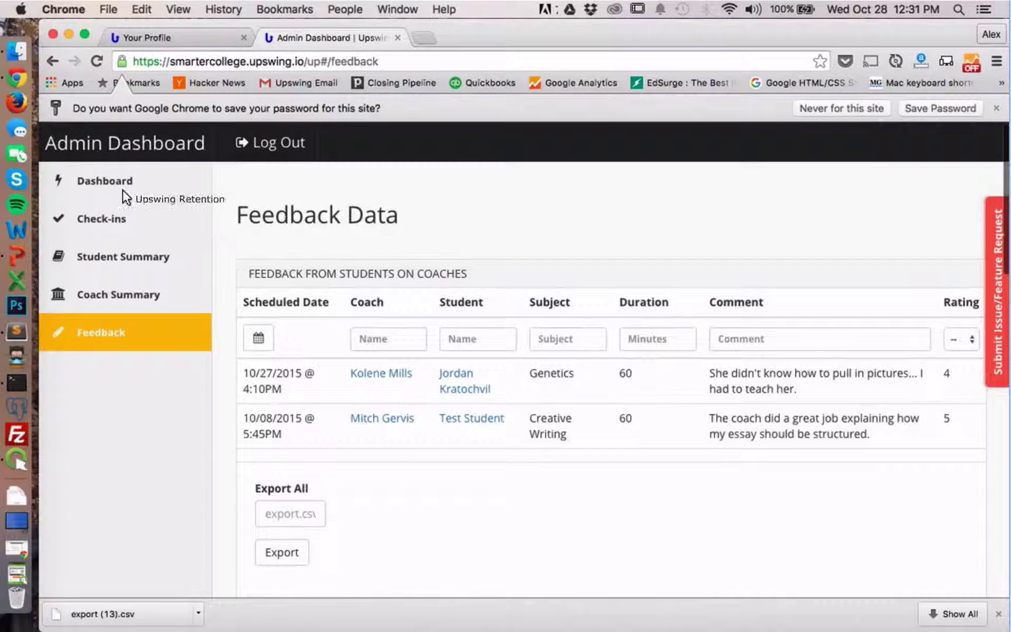
# Return to the all-session dashboard, view the issue/feature request form with its requester field, and close it without submitting
pyautogui.moveTo(364, 350); pyautogui.dragTo(992, 582)
pyautogui.moveTo(816, 487); pyautogui.dragTo(966, 295)
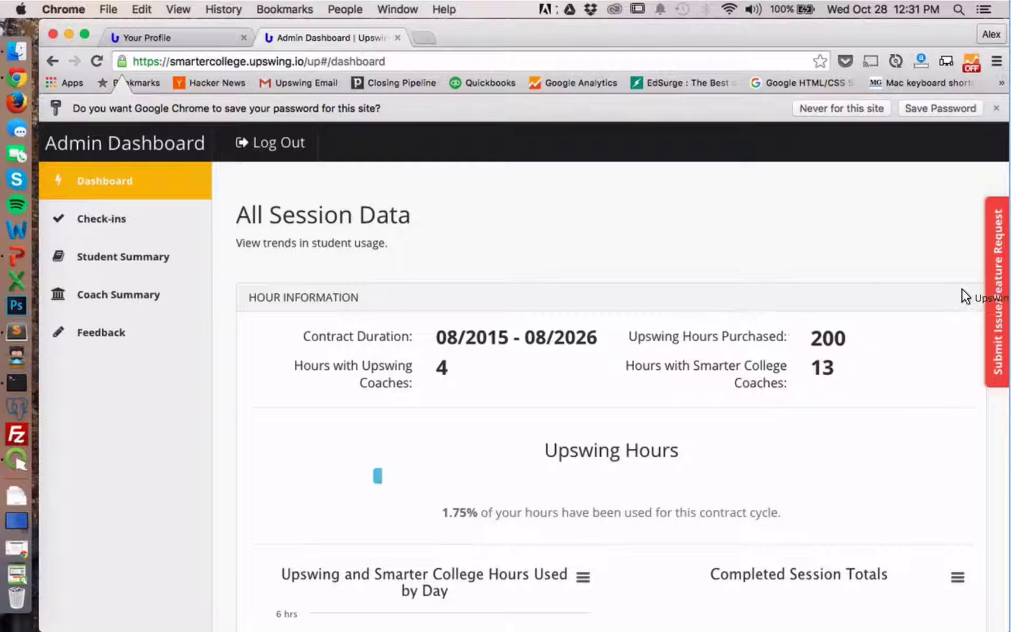
pyautogui.click(996, 284)
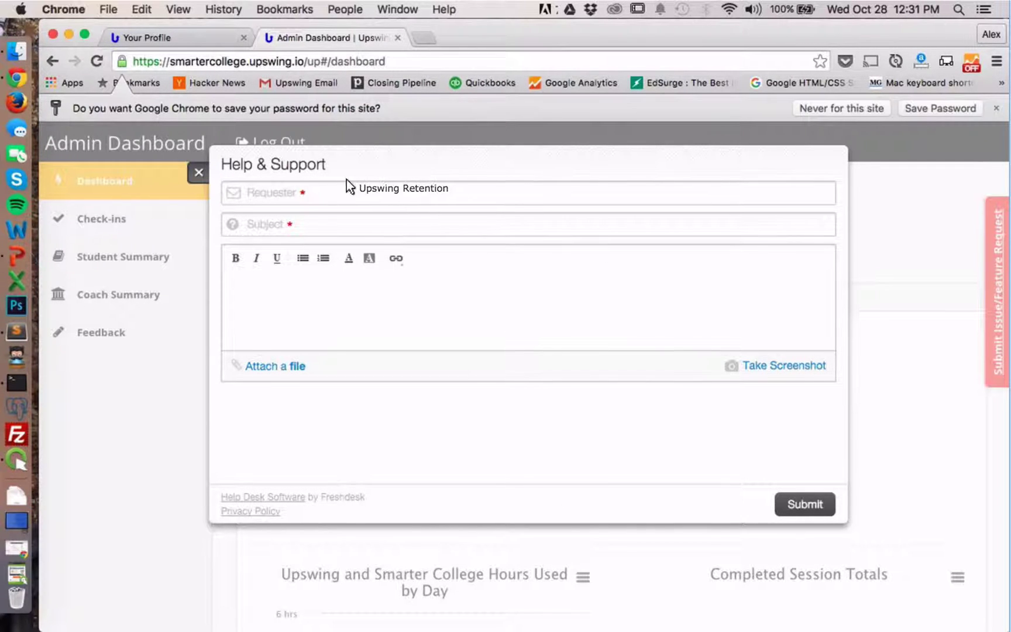
pyautogui.click(275, 192)
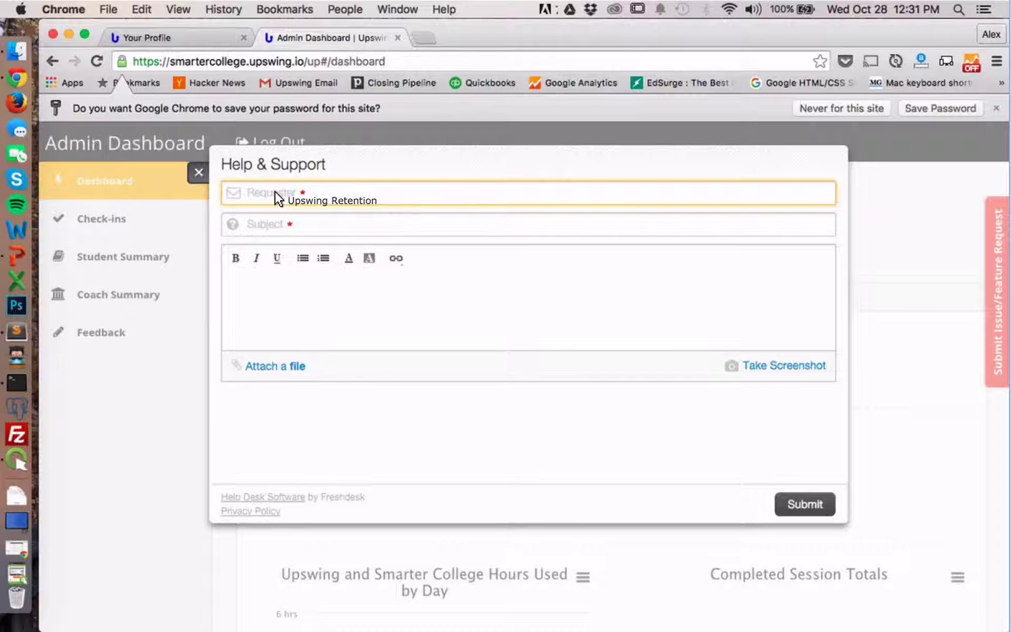
pyautogui.click(199, 173)
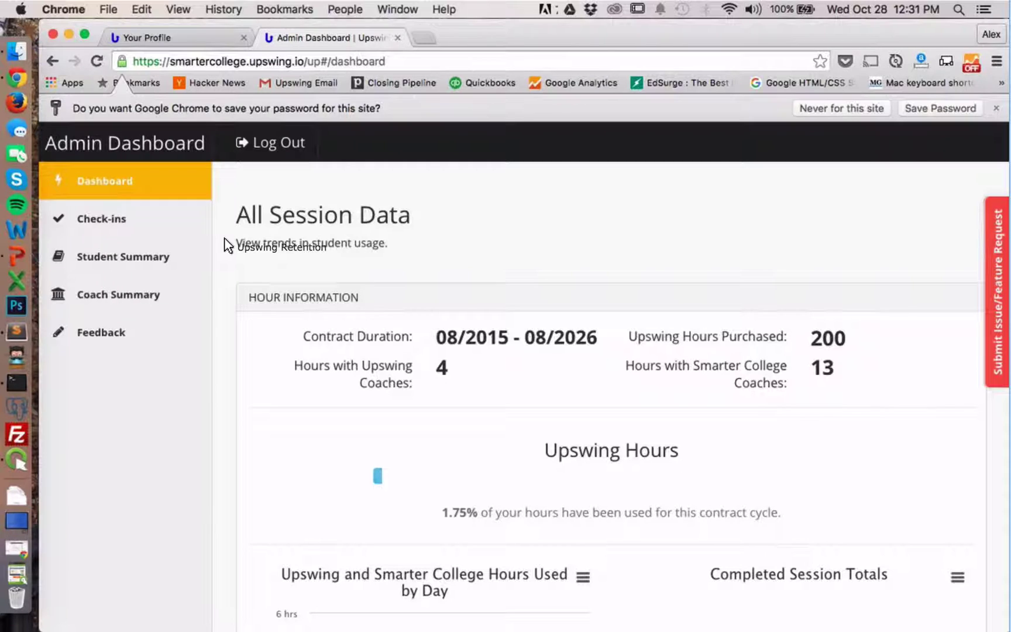
pyautogui.moveTo(226, 244); pyautogui.dragTo(833, 193)
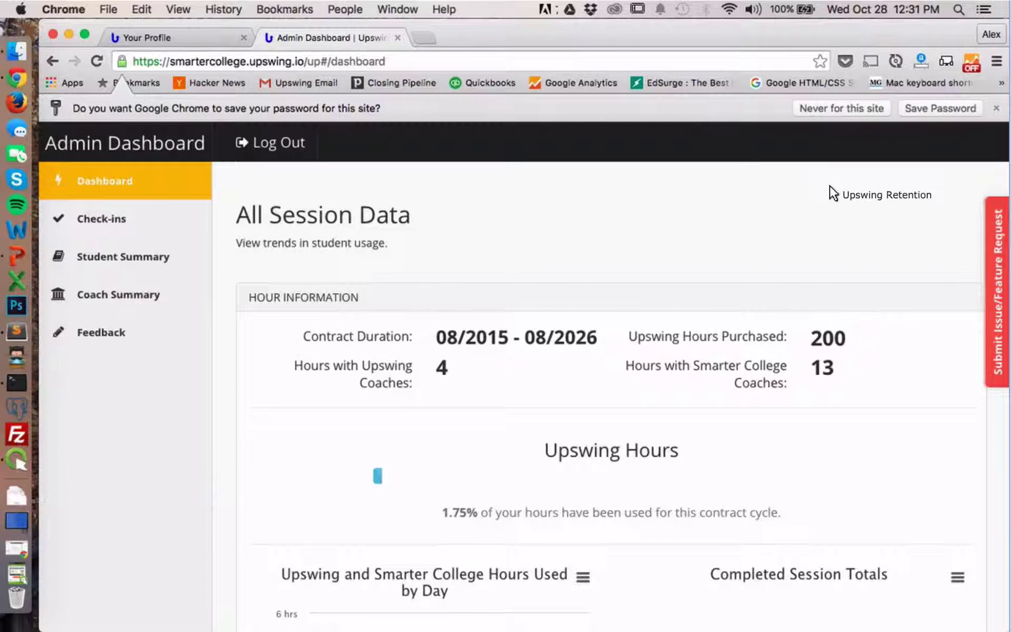